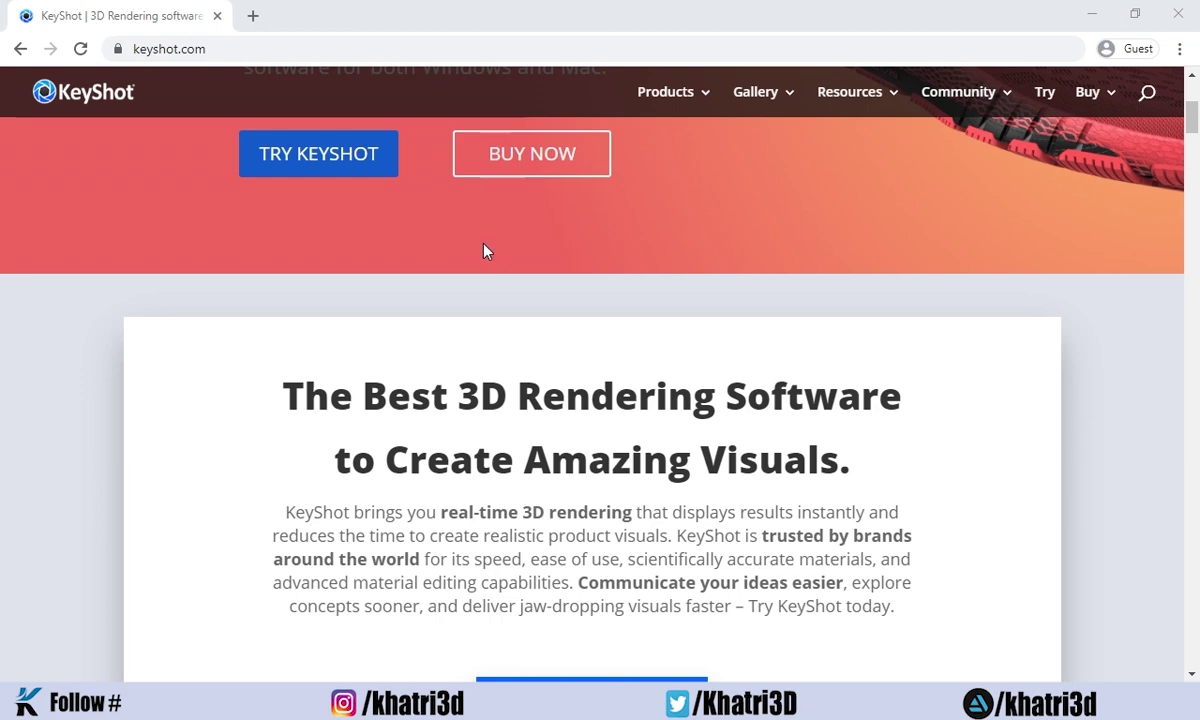
Look over the KeyShot 9.3 home page, including its product introduction and trial and purchase options.
scroll(500, 320, down, 2)
scroll(518, 354, down, 2)
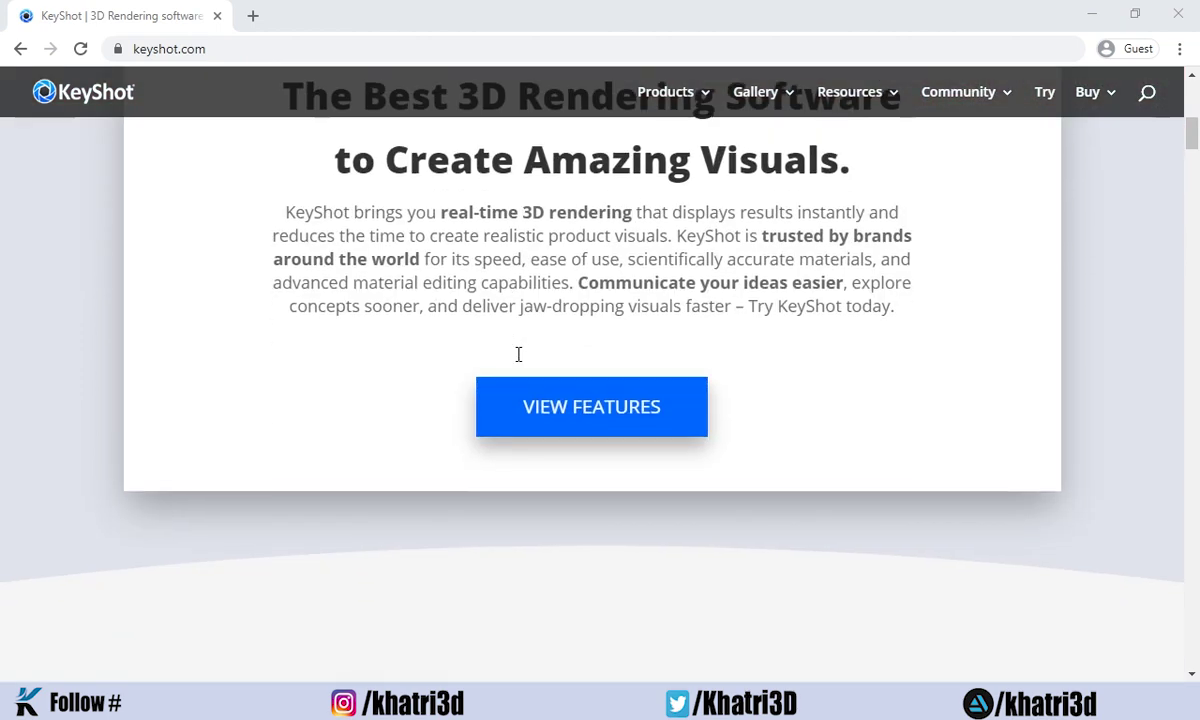
scroll(518, 354, up, 3)
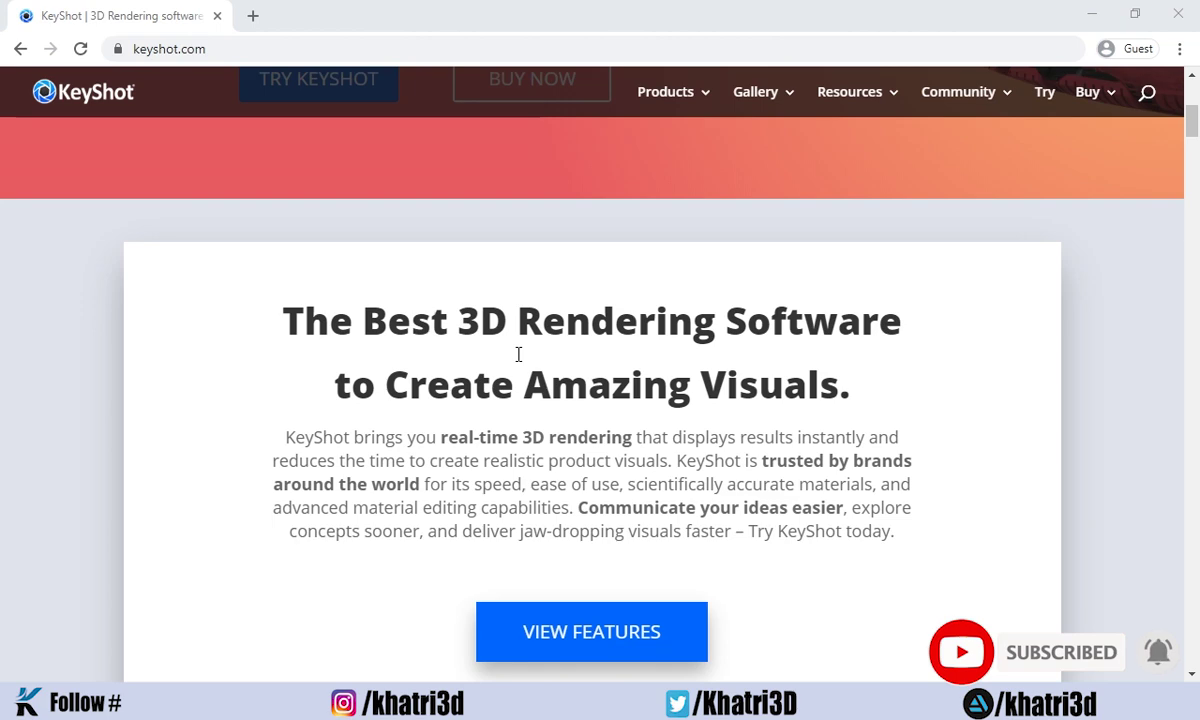
scroll(498, 356, up, 3)
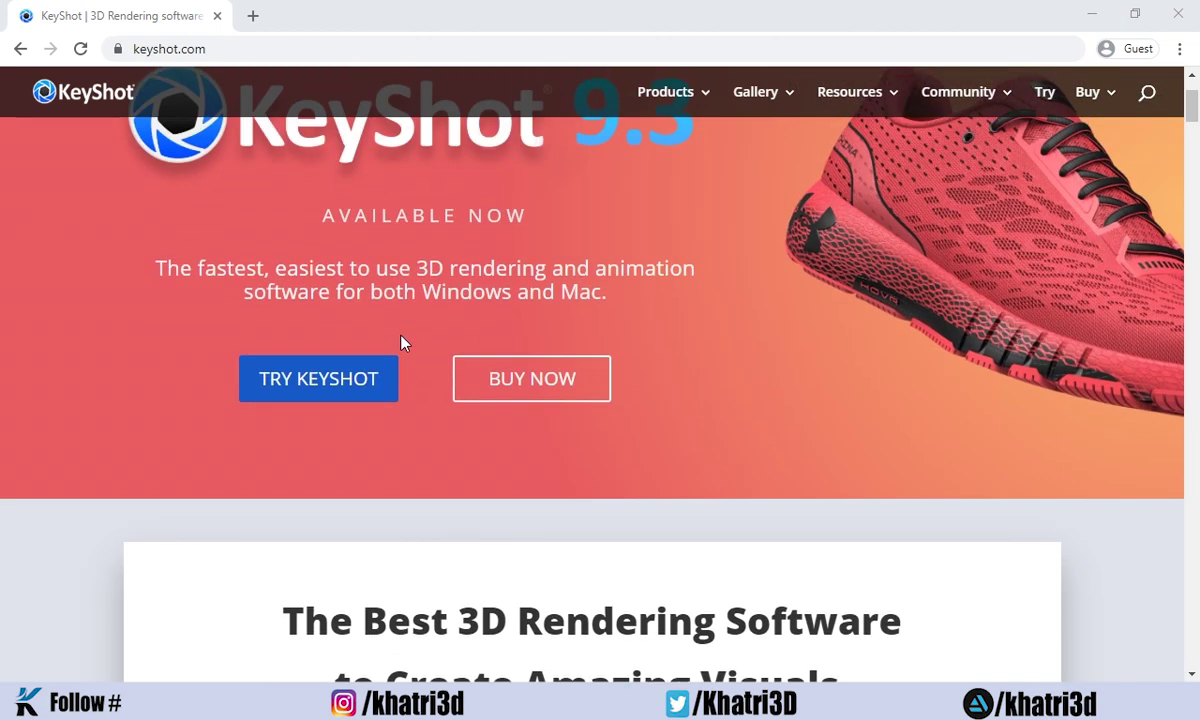
scroll(445, 193, up, 2)
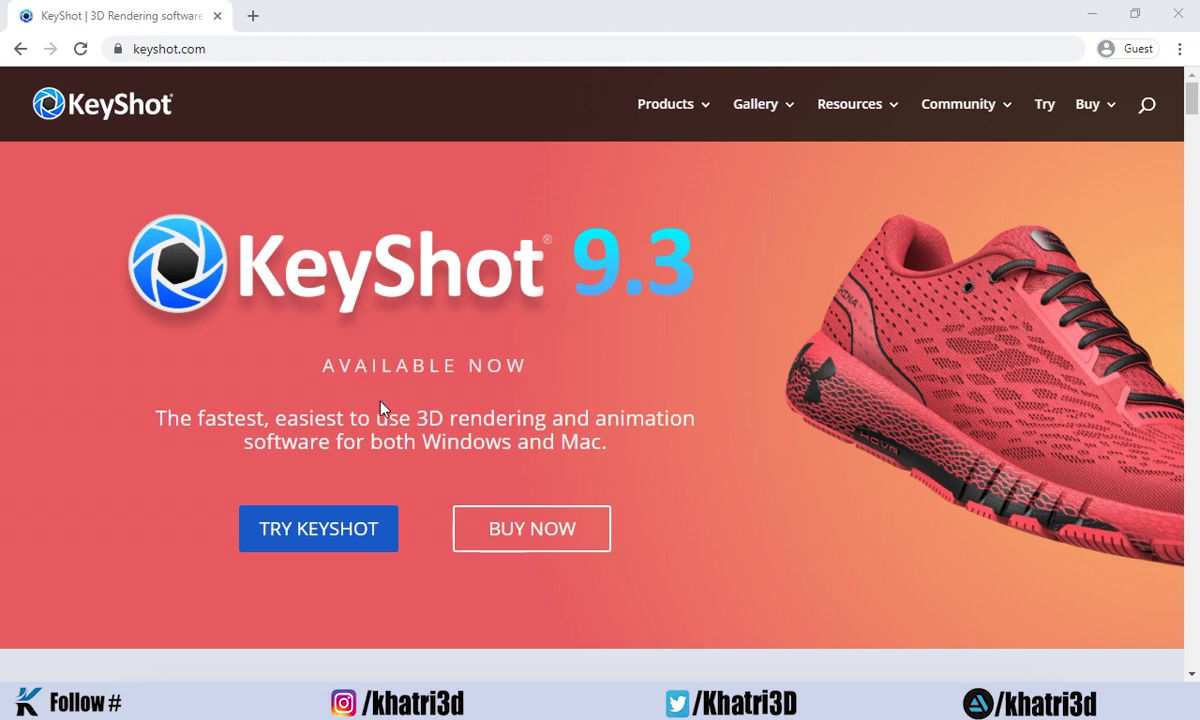
scroll(435, 347, down, 2)
scroll(549, 429, up, 2)
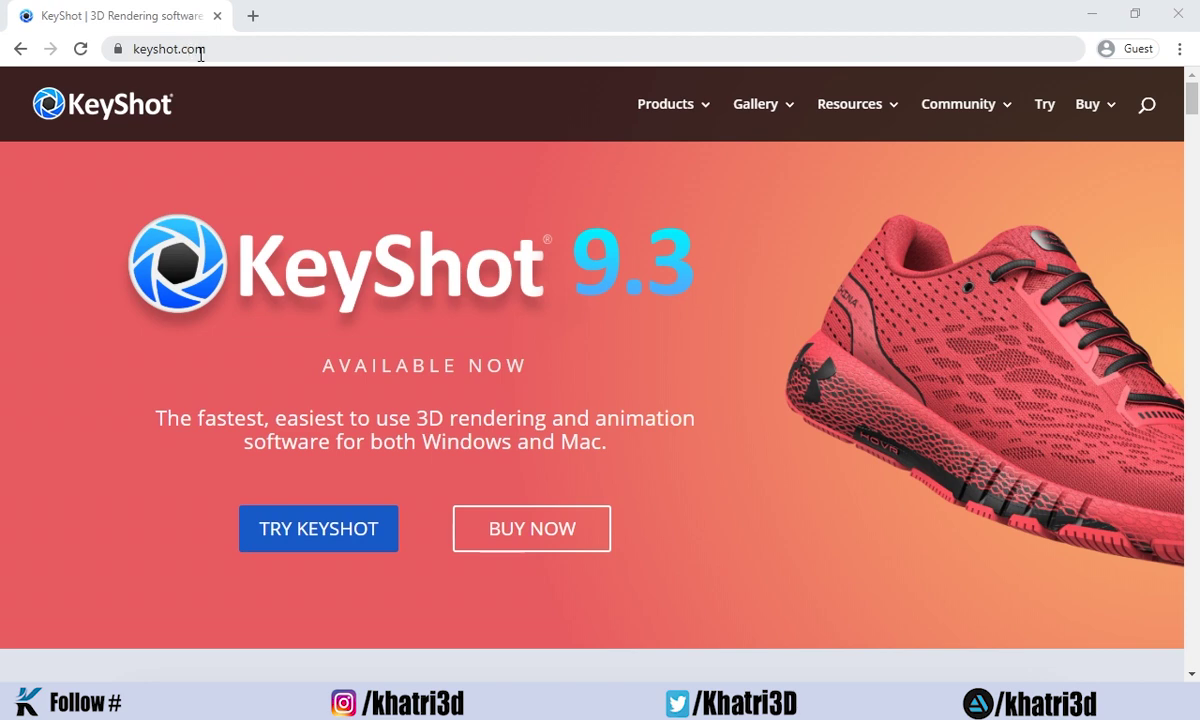
scroll(471, 395, down, 2)
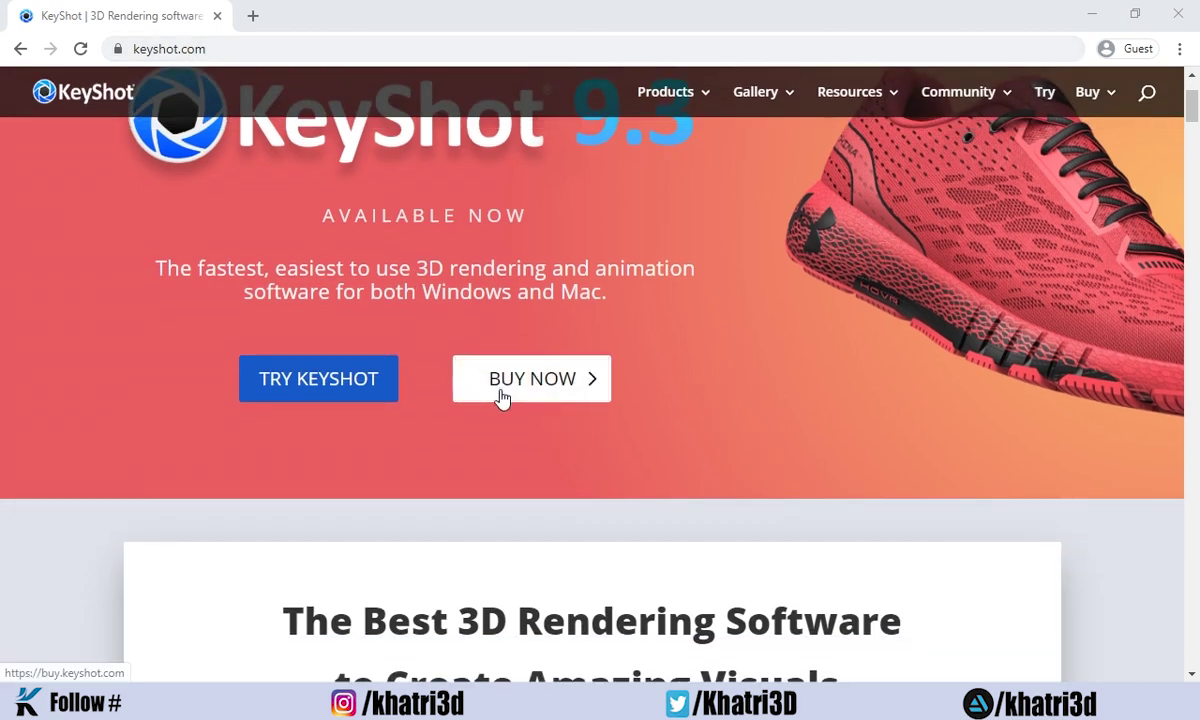
Open the Try KeyShot page and review the trial registration form and the feature list beside it.
click(340, 382)
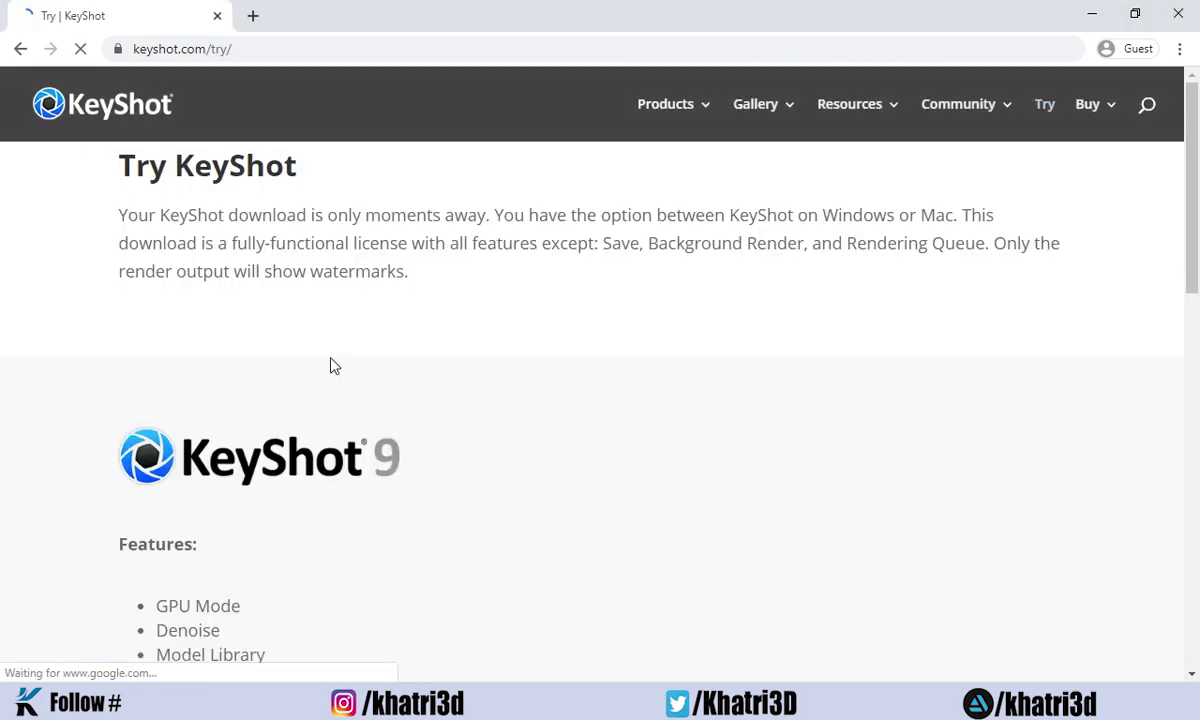
scroll(362, 338, down, 1)
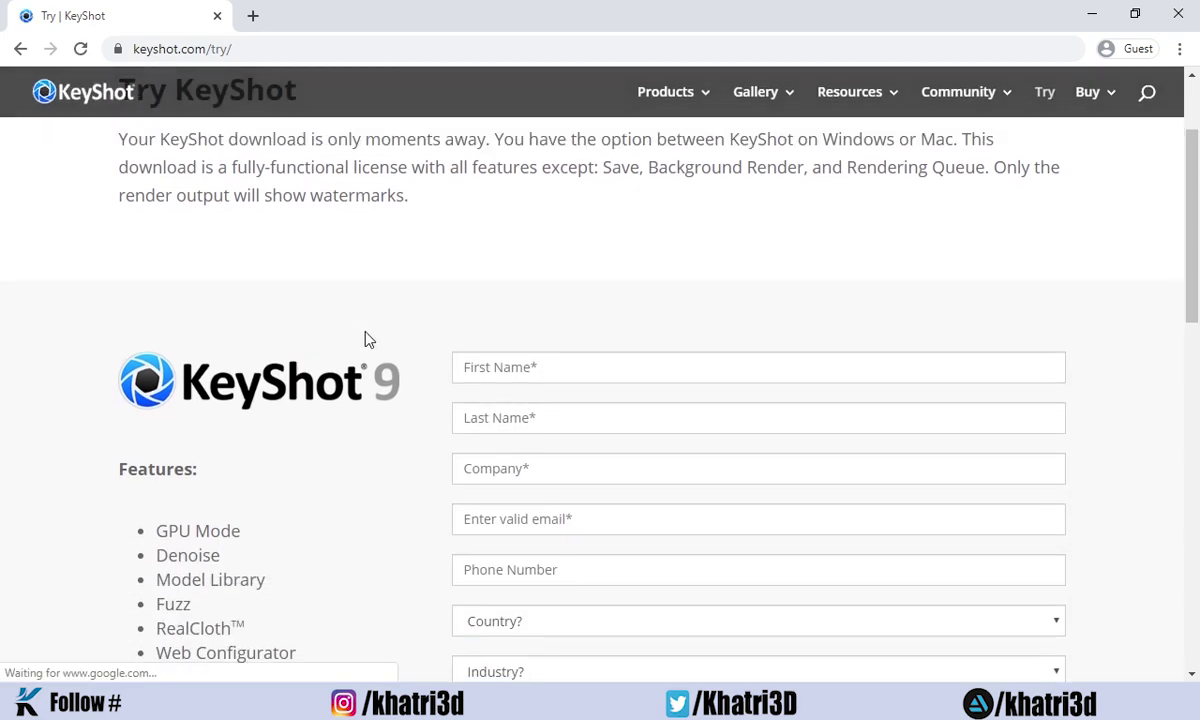
scroll(370, 340, down, 3)
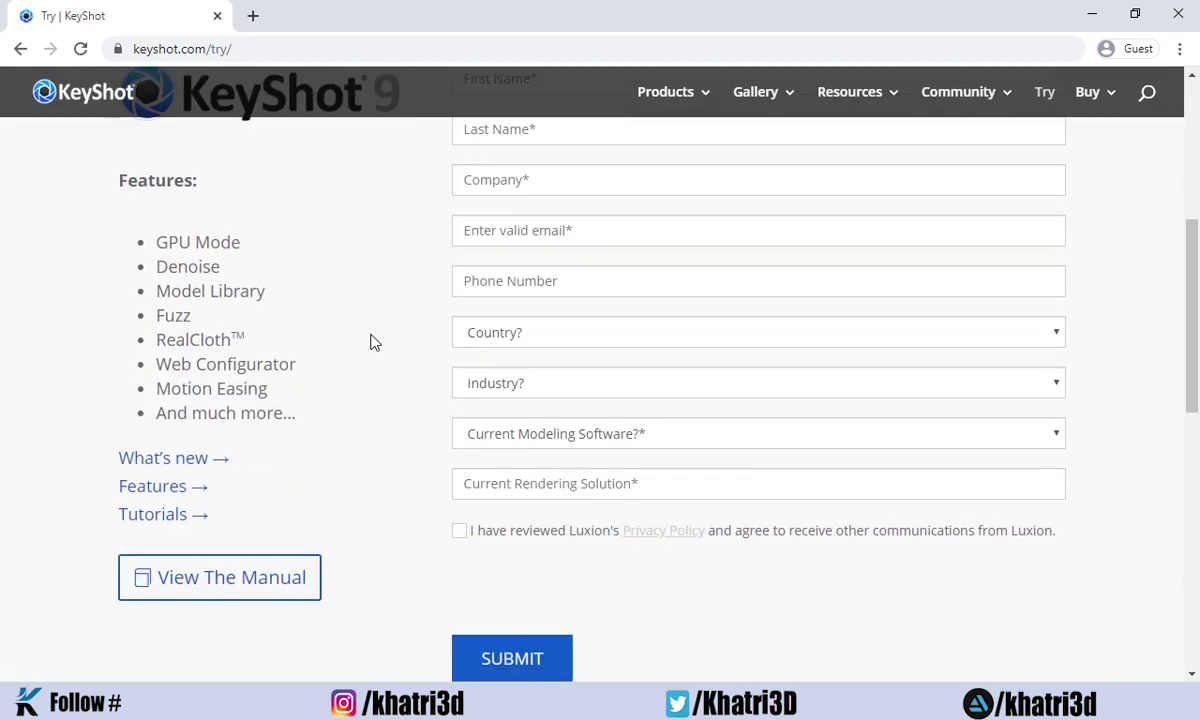
scroll(372, 340, up, 1)
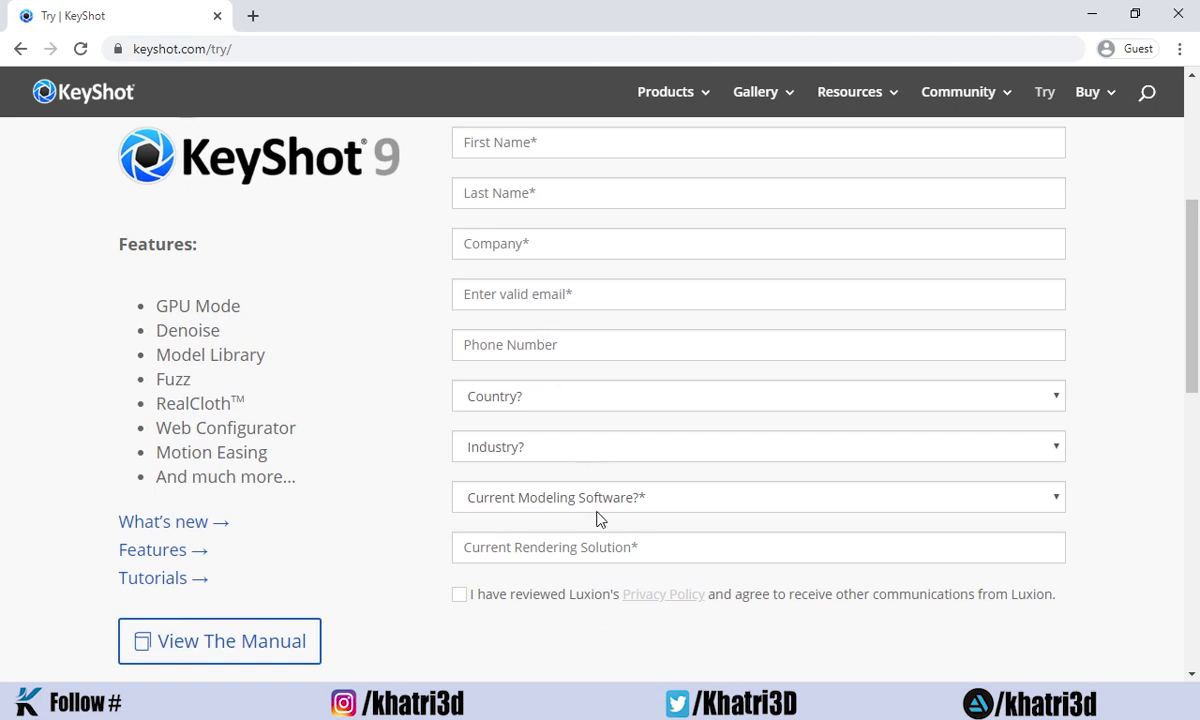
scroll(575, 525, down, 1)
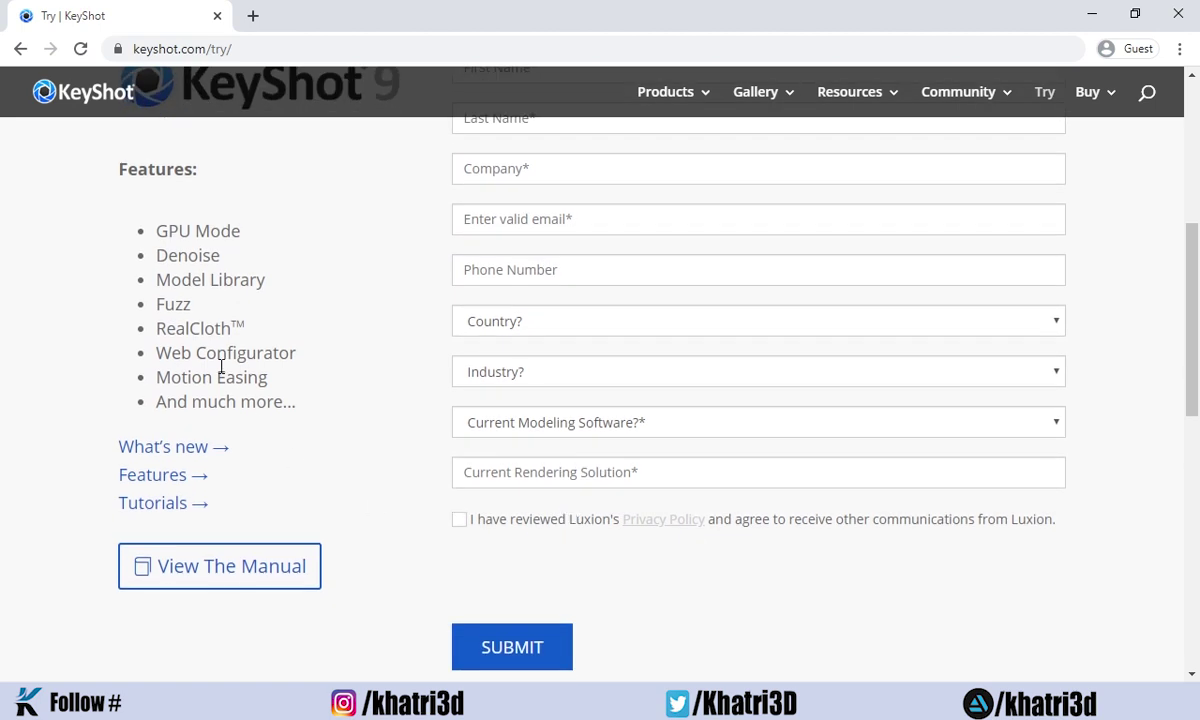
scroll(250, 400, up, 2)
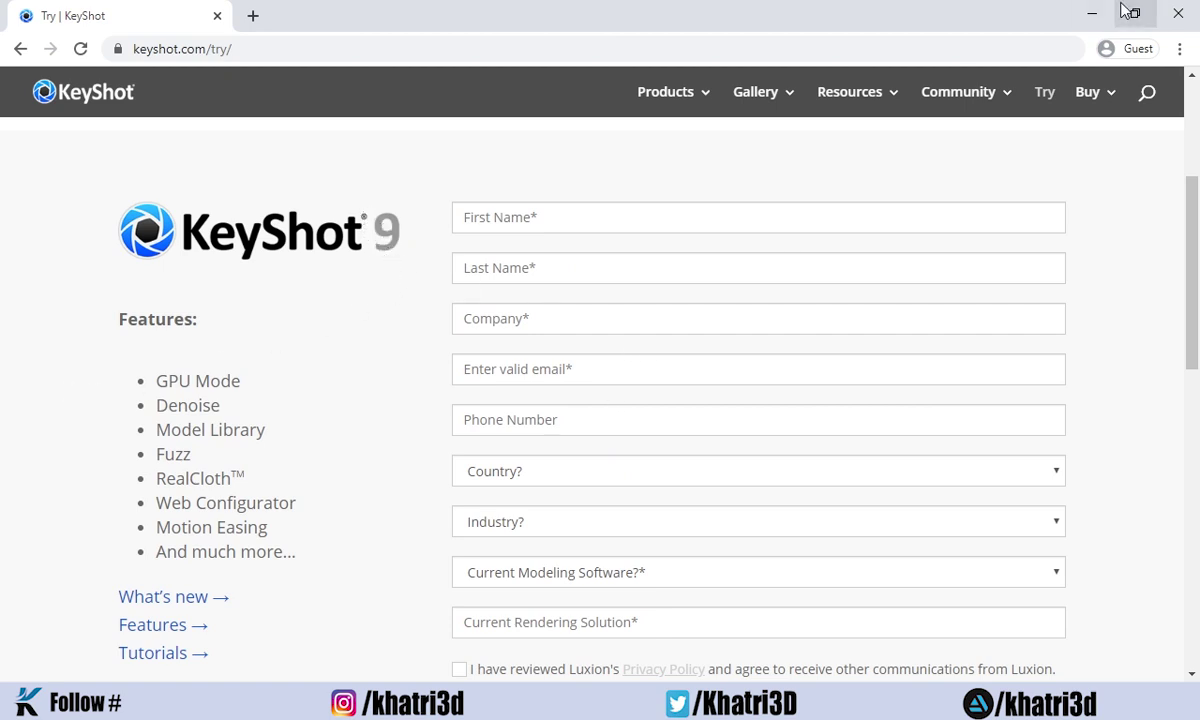
Switch to KeyShot and dismiss its welcome window.
click(1088, 14)
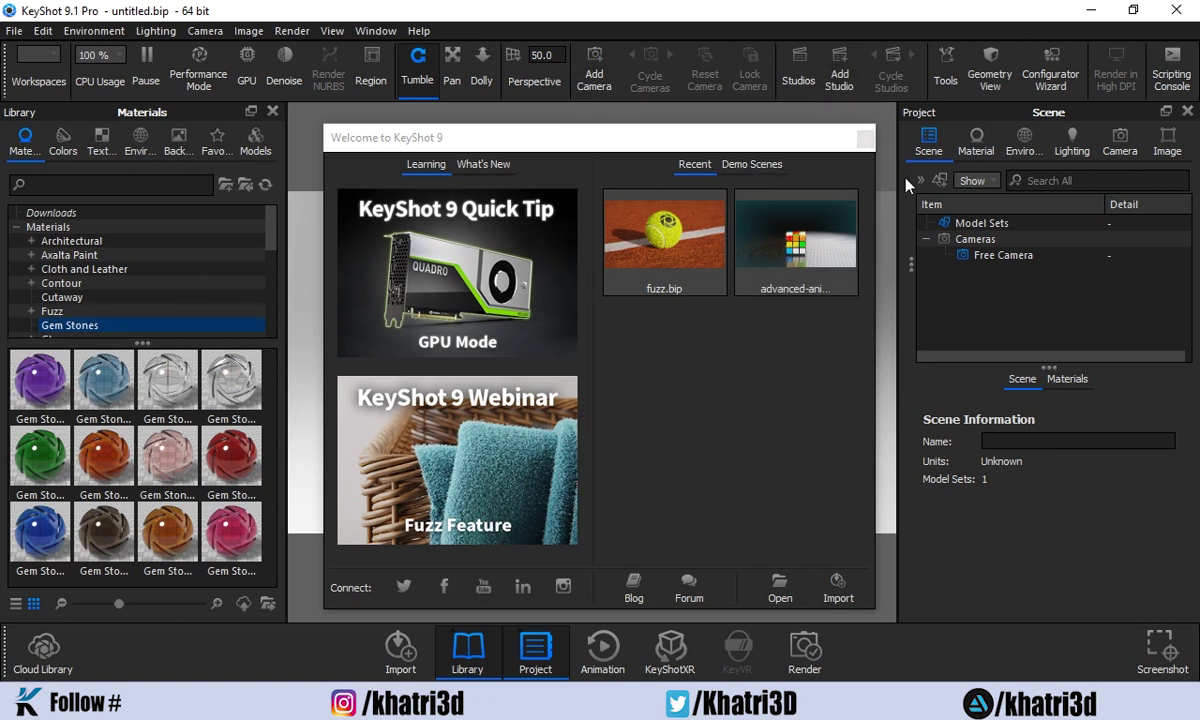
click(866, 138)
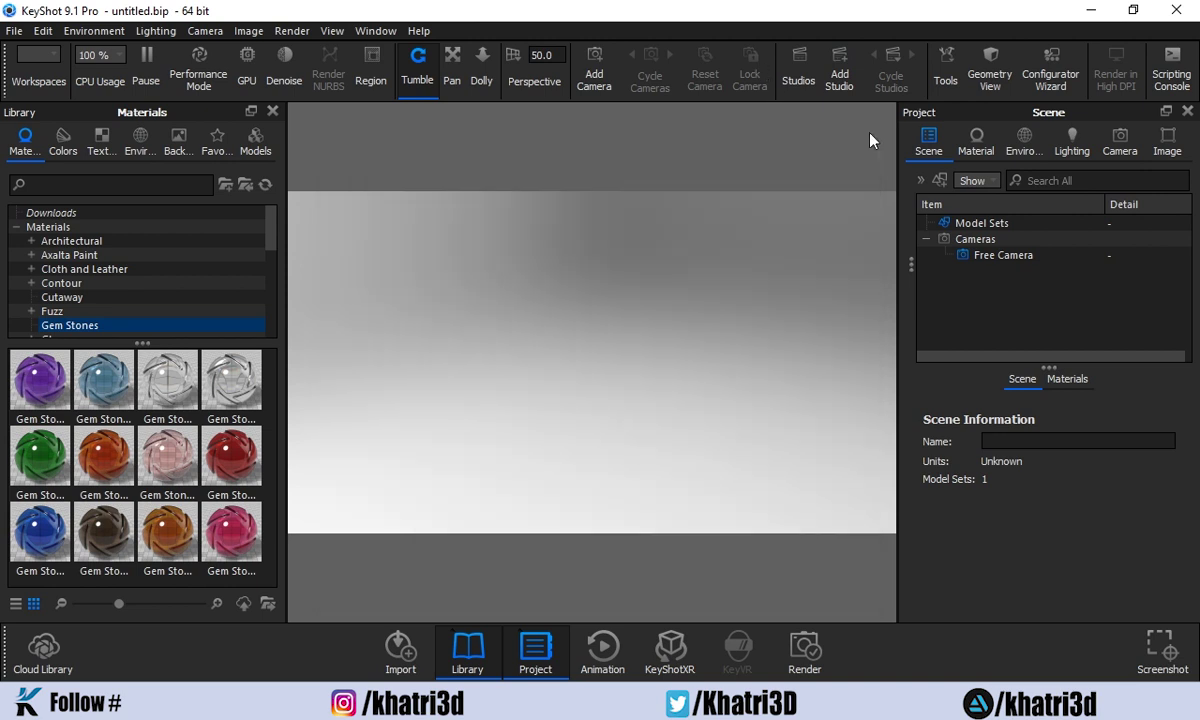
Hide the Project and Library panels, and bring both panels back on screen.
click(1187, 111)
click(272, 111)
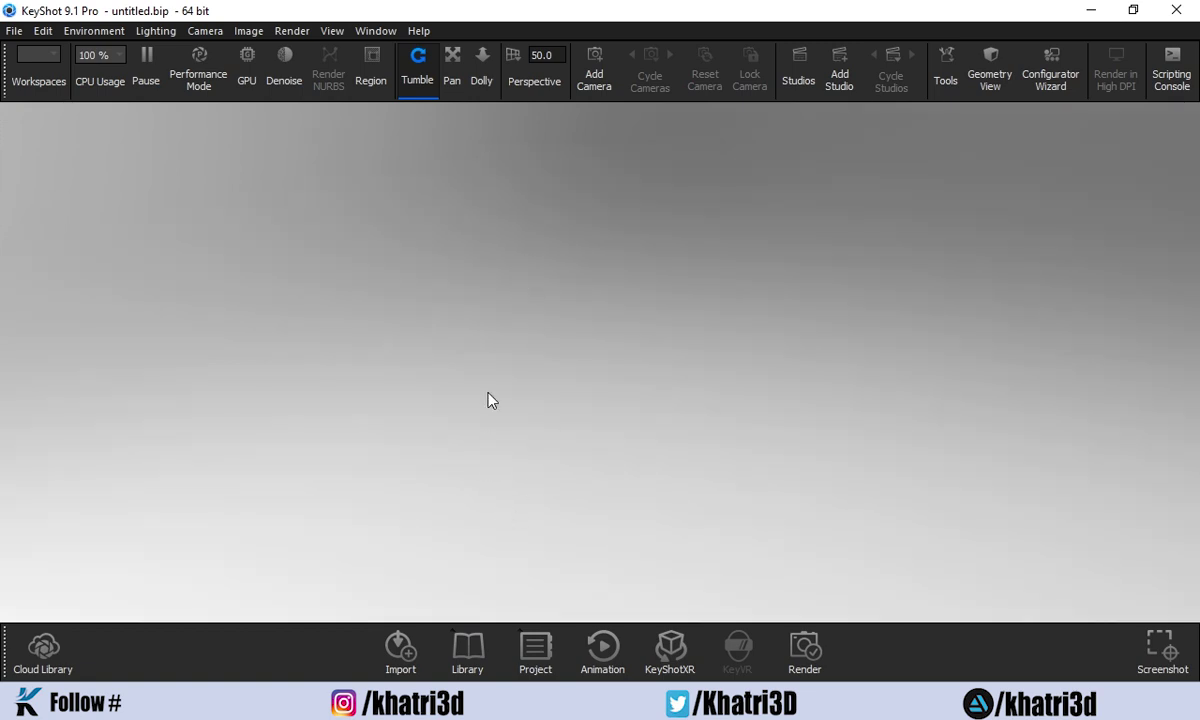
key(space)
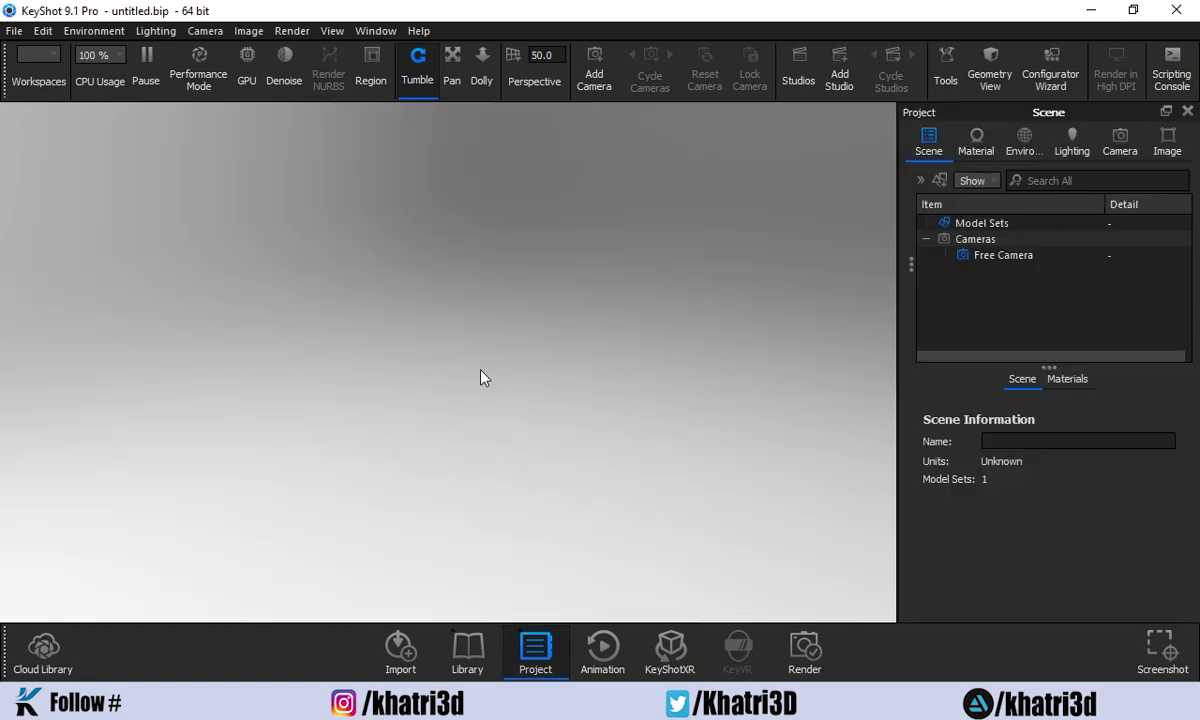
key(m)
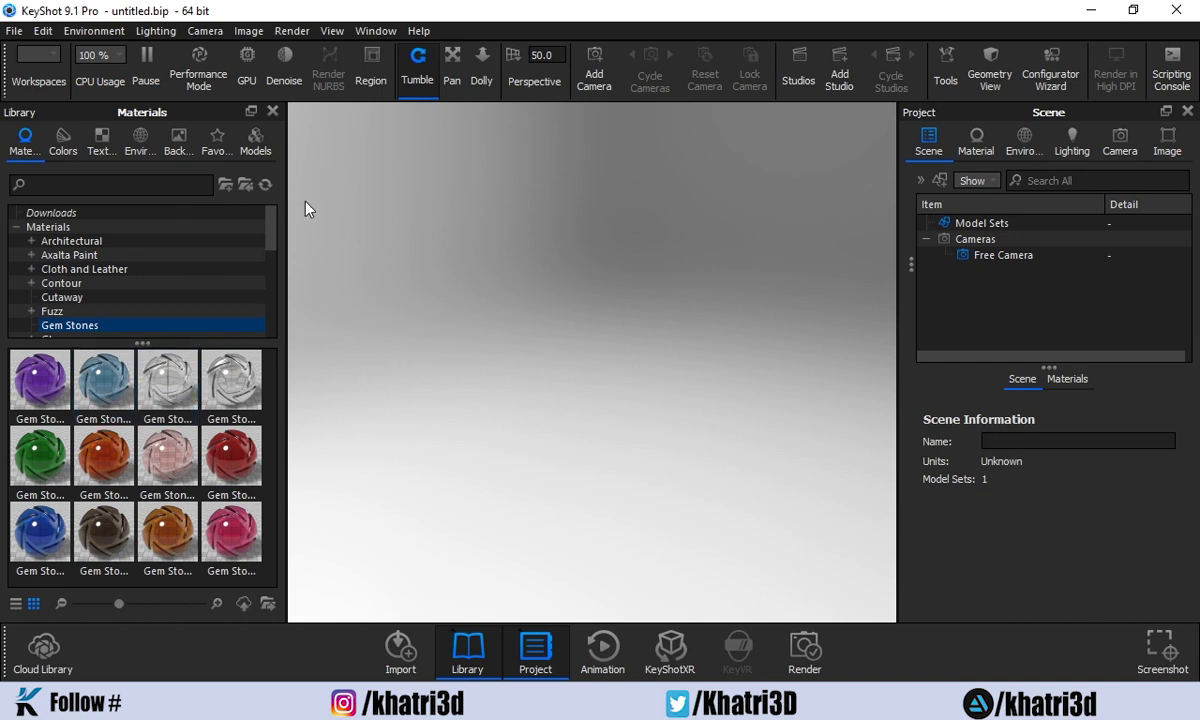
Review the library's material categories and the project's Material, Environment and Lighting settings, returning to the scene list.
click(995, 223)
scroll(90, 250, down, 1)
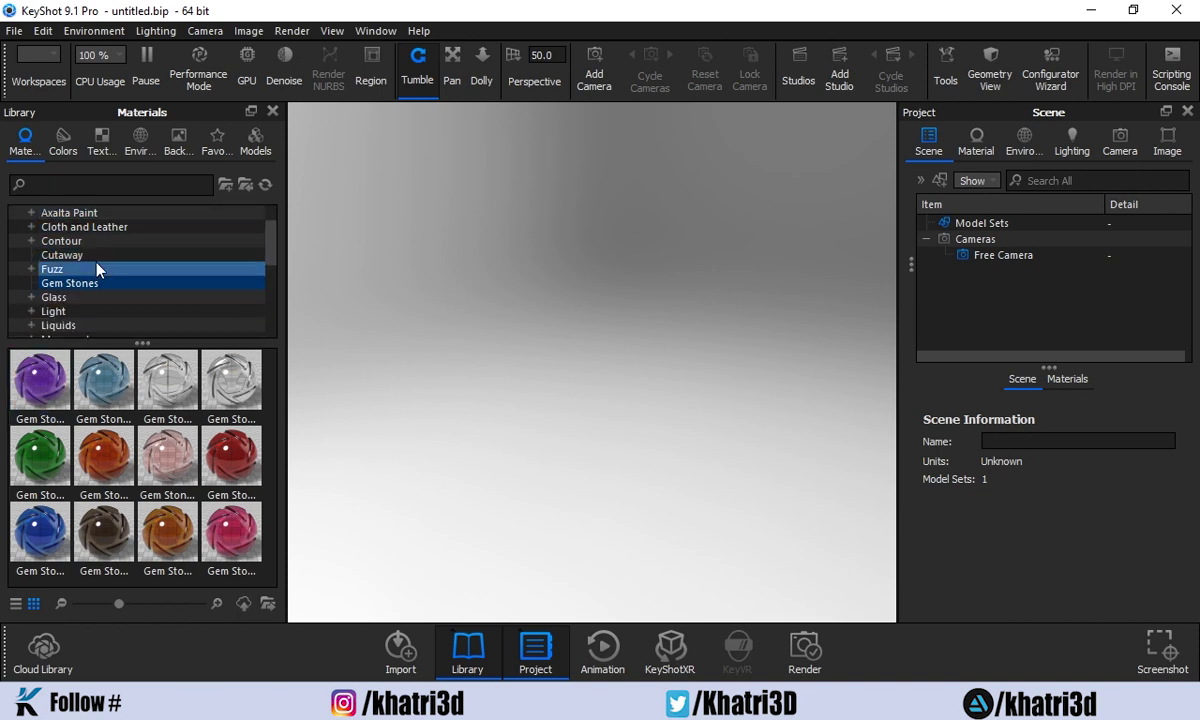
scroll(97, 270, down, 2)
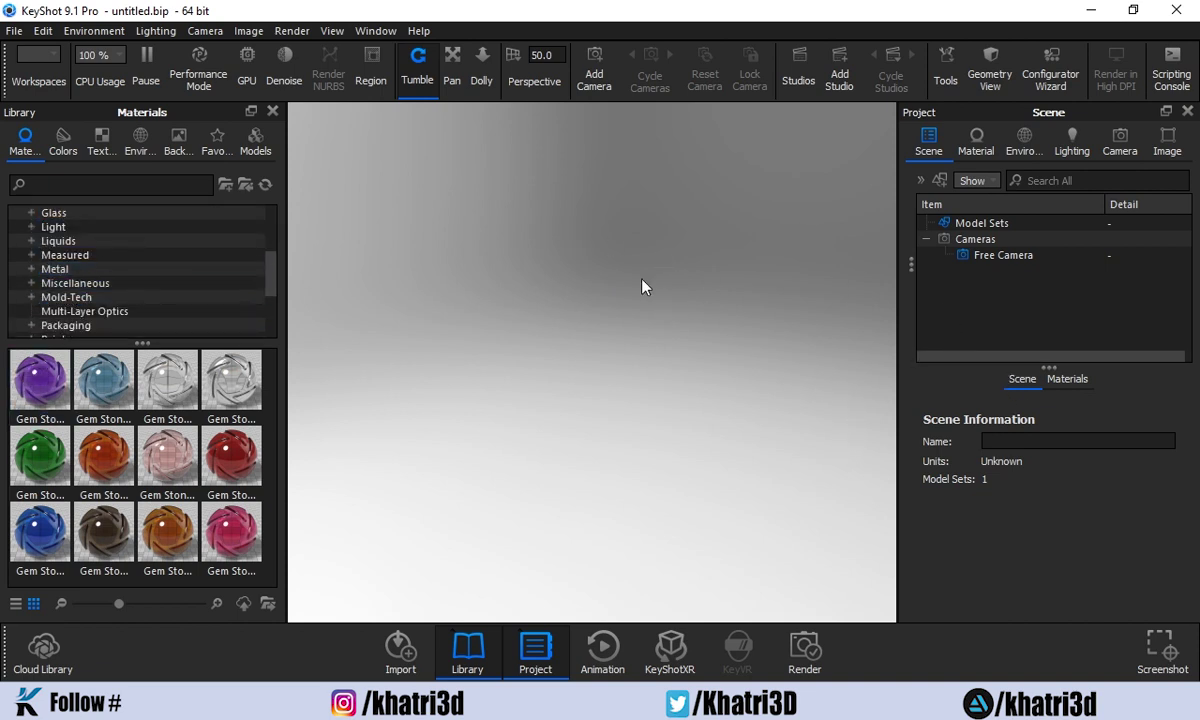
click(975, 158)
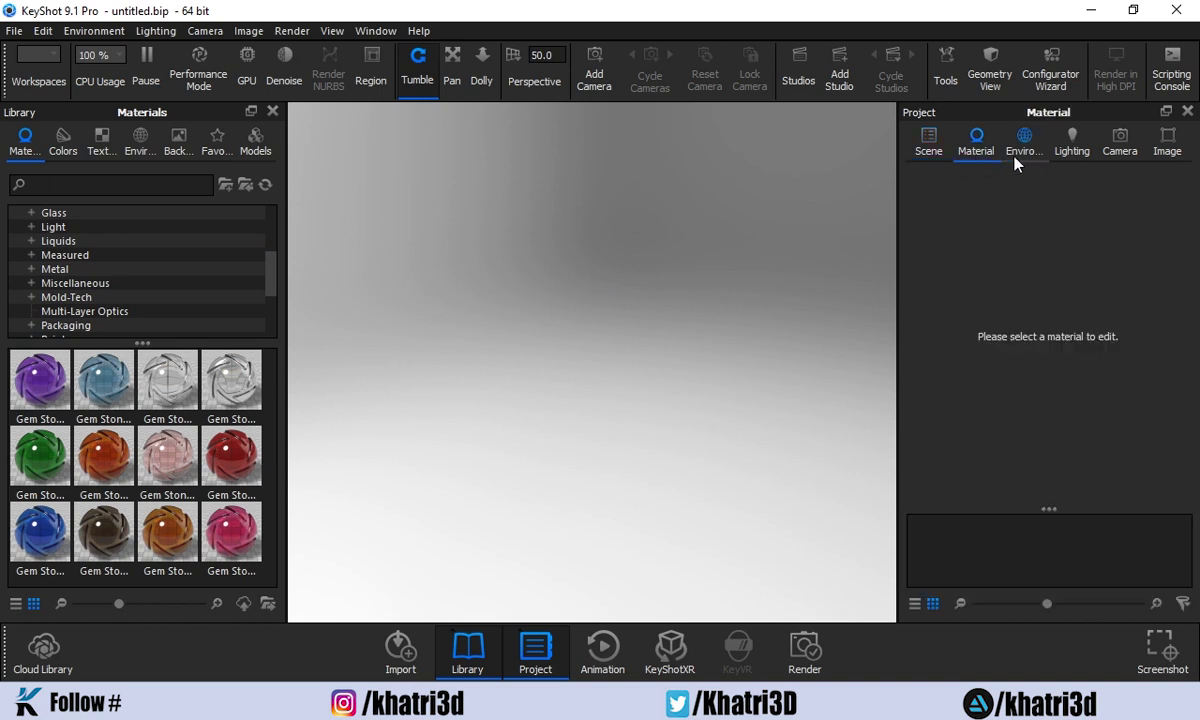
click(1021, 155)
click(1072, 150)
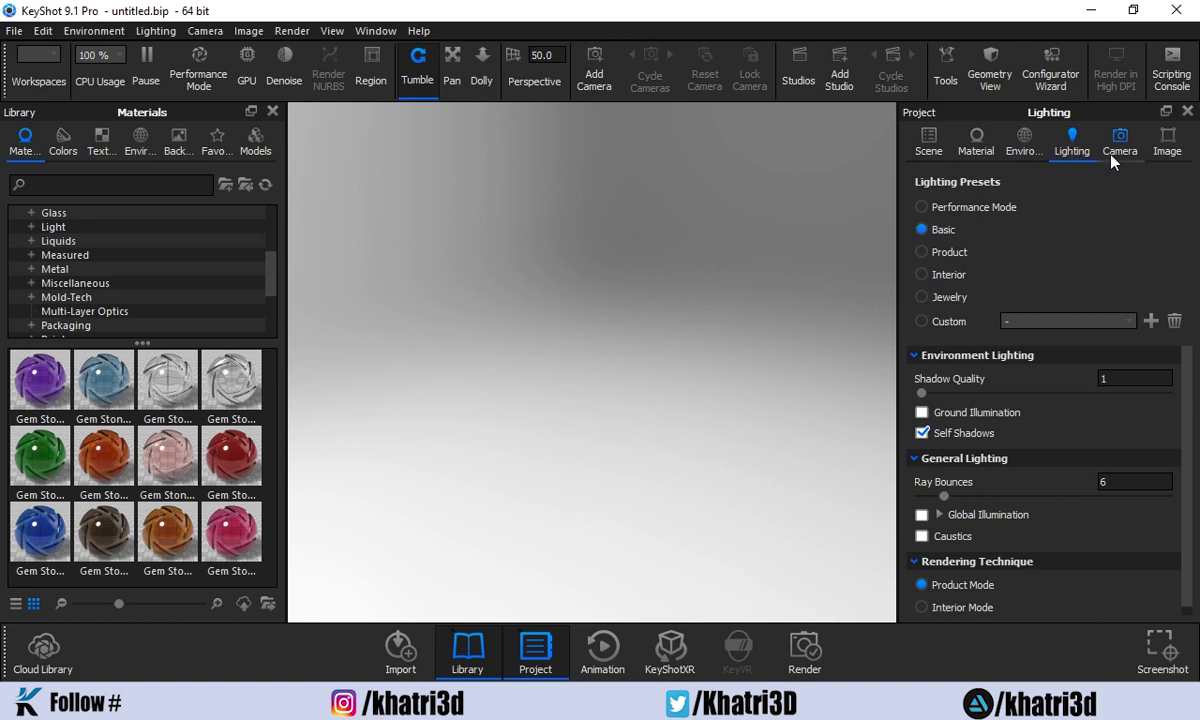
click(938, 155)
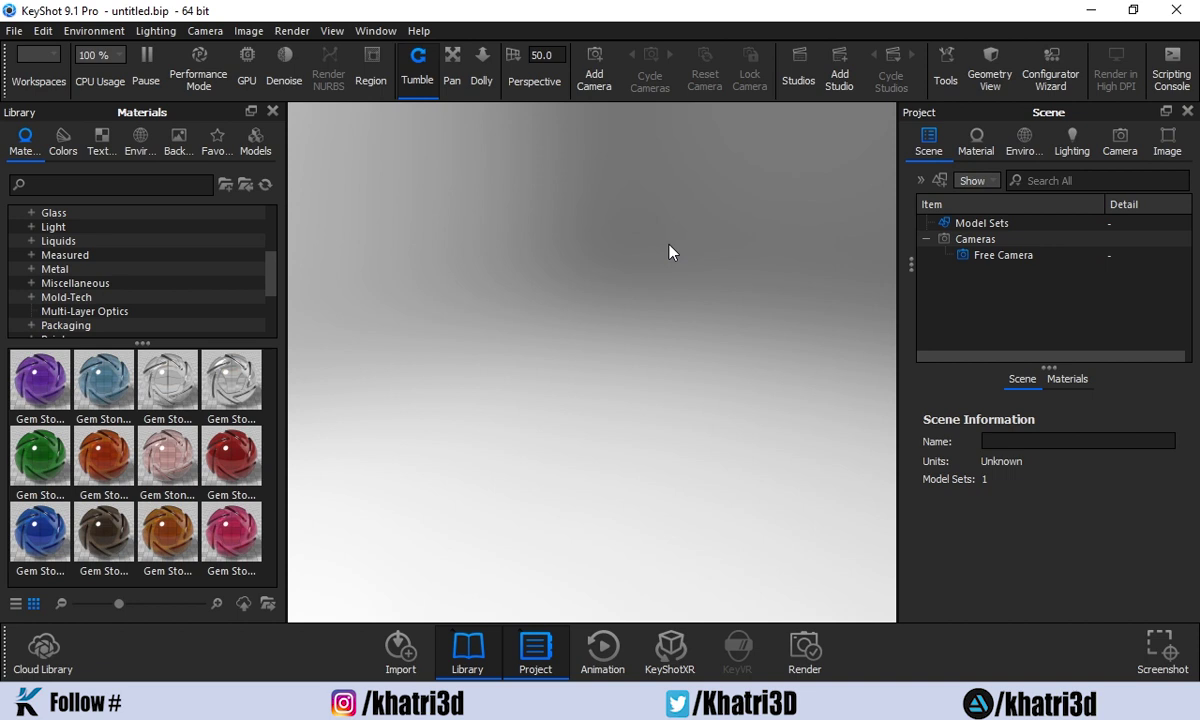
Import Katak Ring.3dm from the desktop into the Default model set with Z as the up orientation.
click(15, 33)
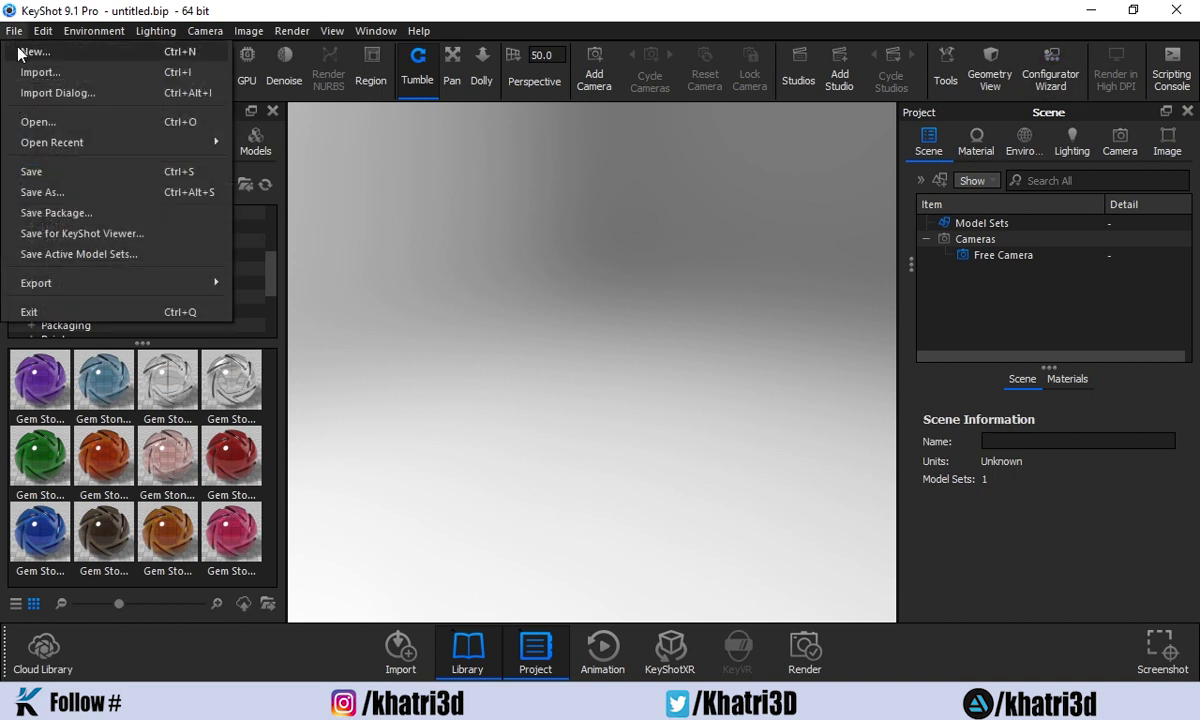
click(15, 31)
click(15, 31)
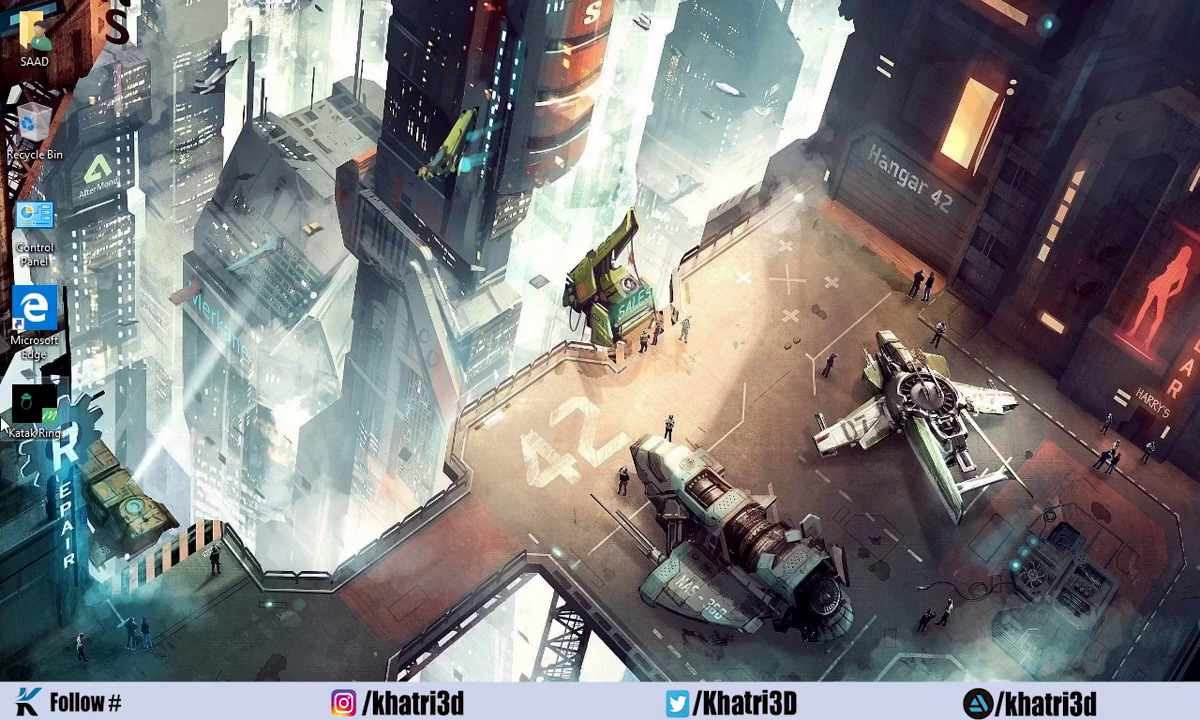
drag(45, 412, 565, 452)
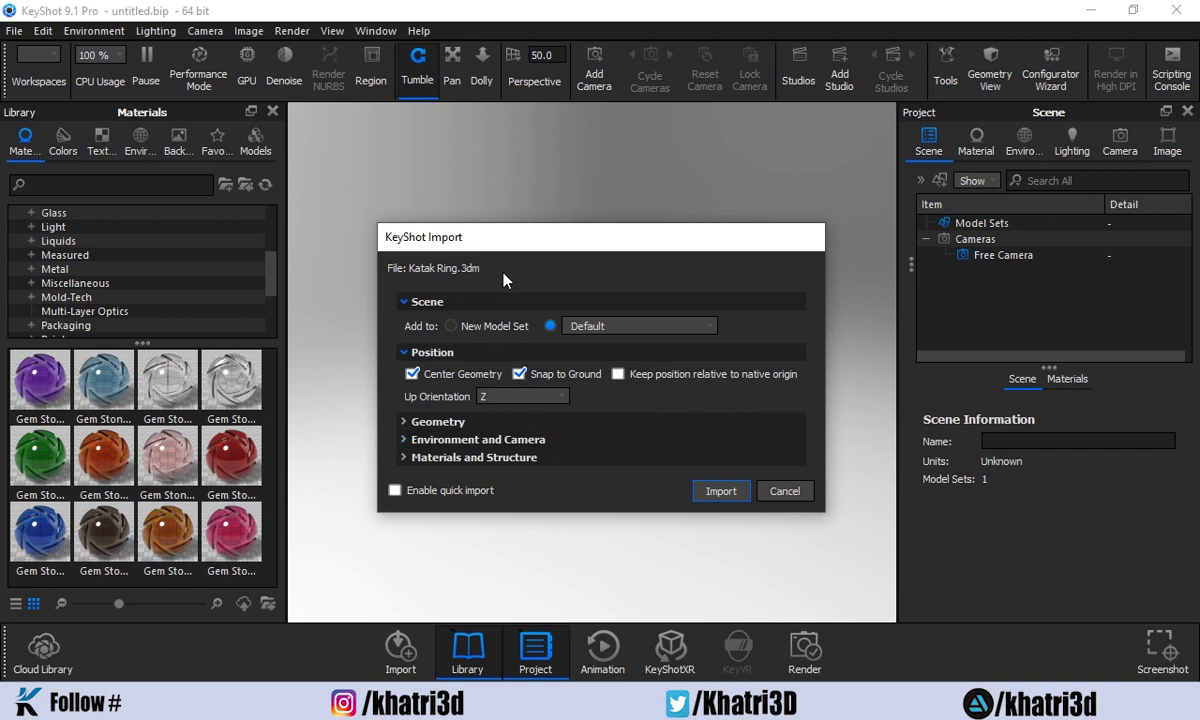
click(522, 399)
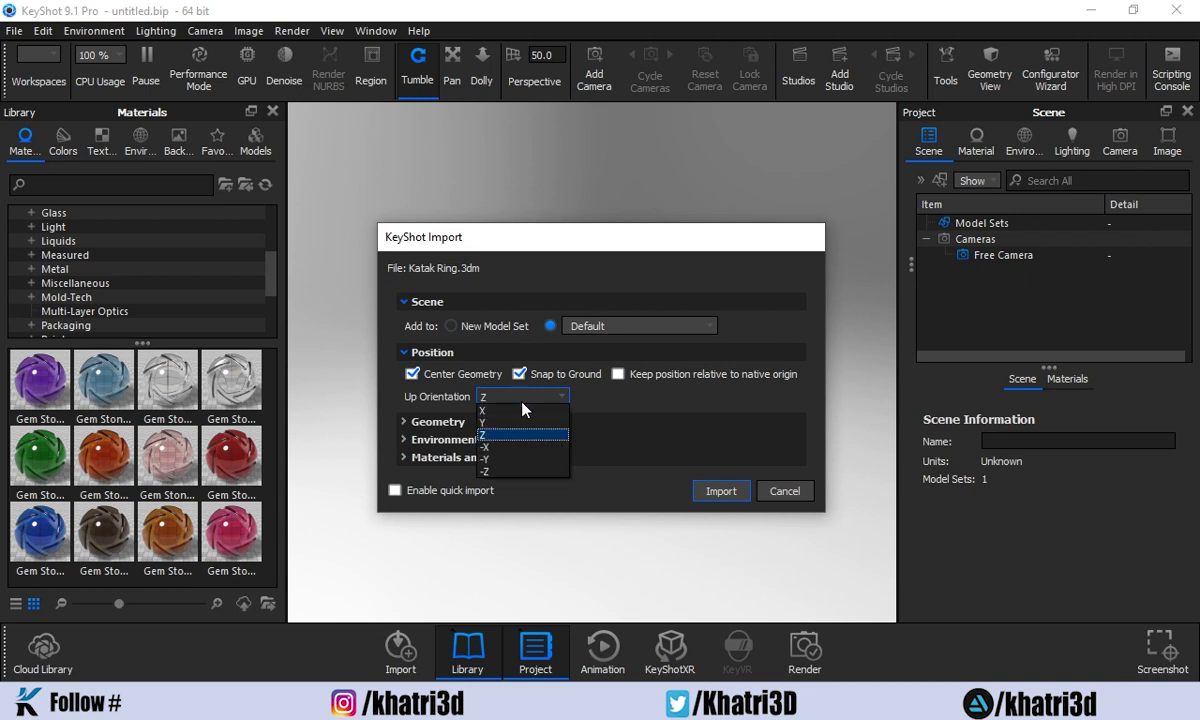
click(495, 434)
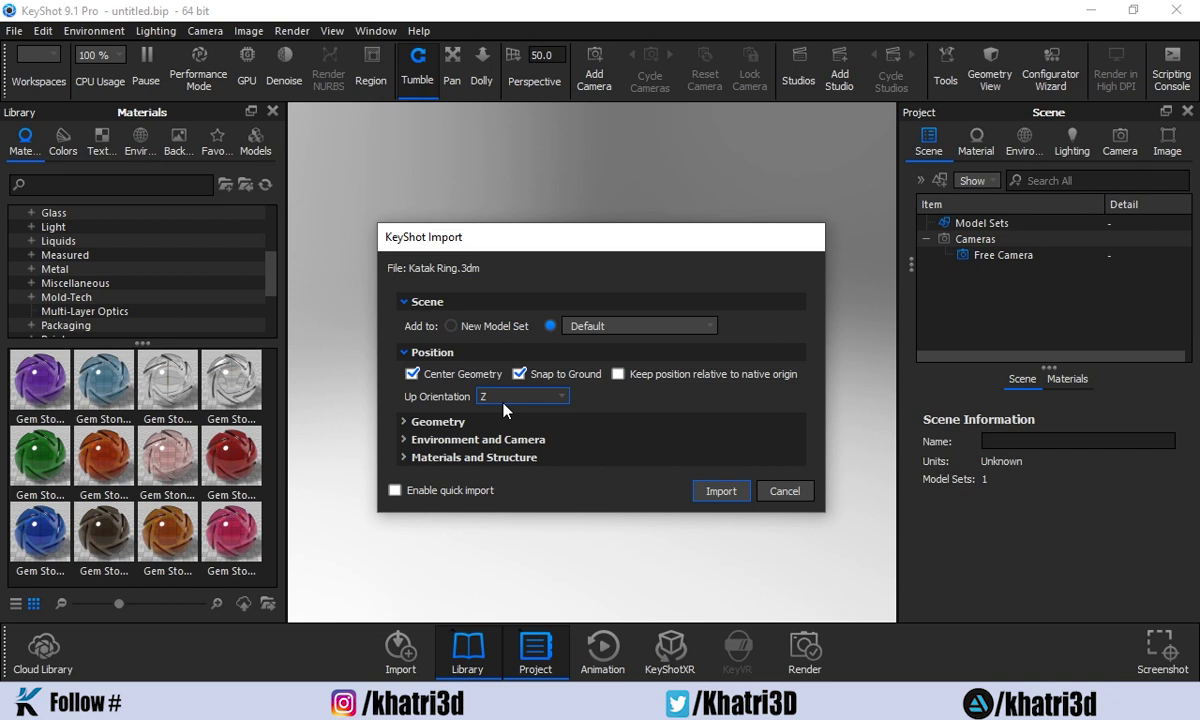
click(718, 490)
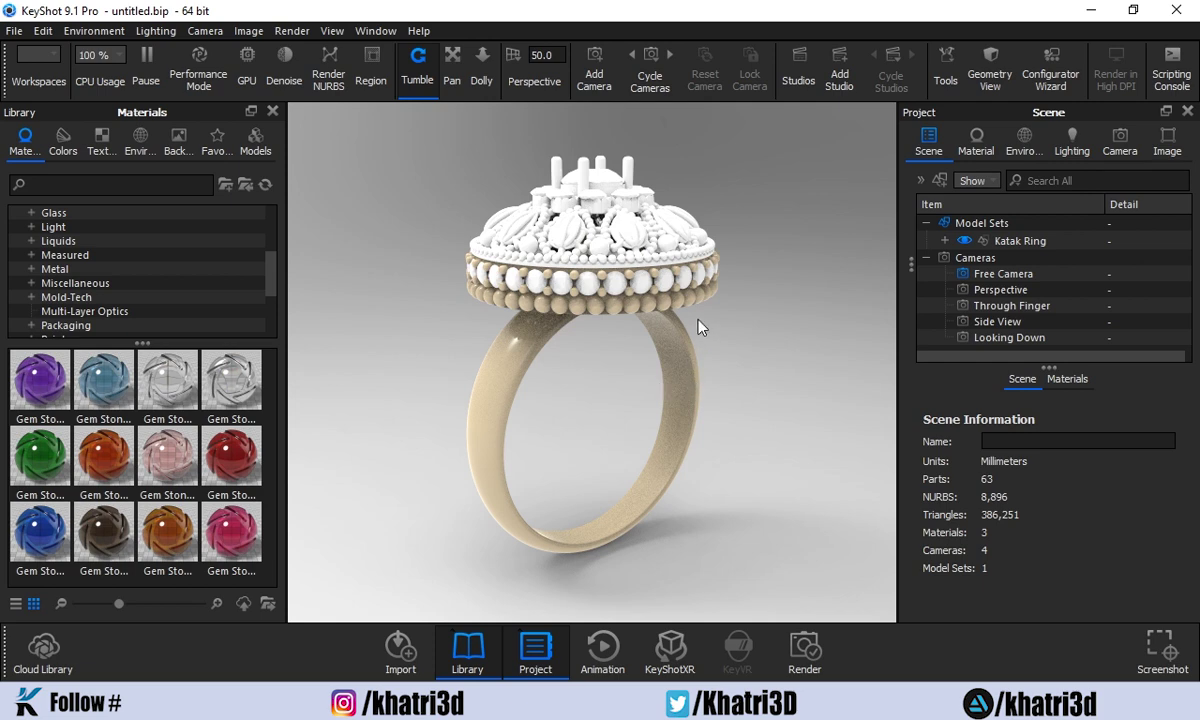
Examine the imported ring in the viewport from different distances and angles, selecting its gold bead-and-band part.
scroll(700, 325, up, 5)
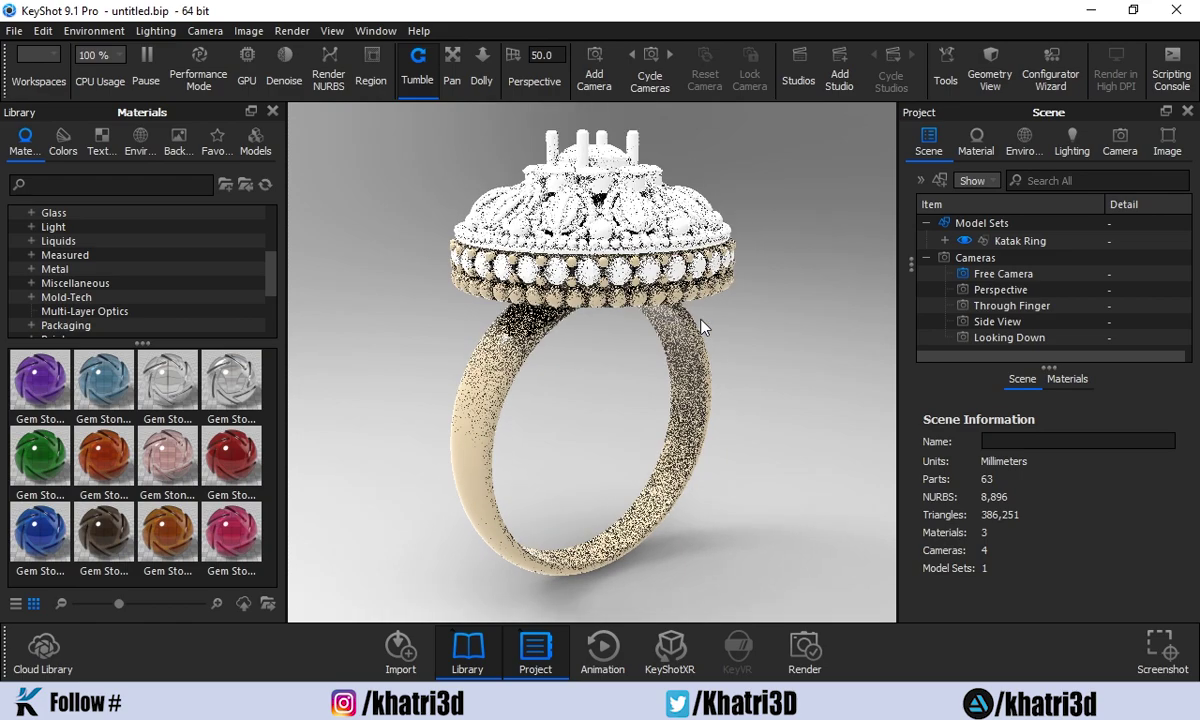
scroll(700, 325, up, 3)
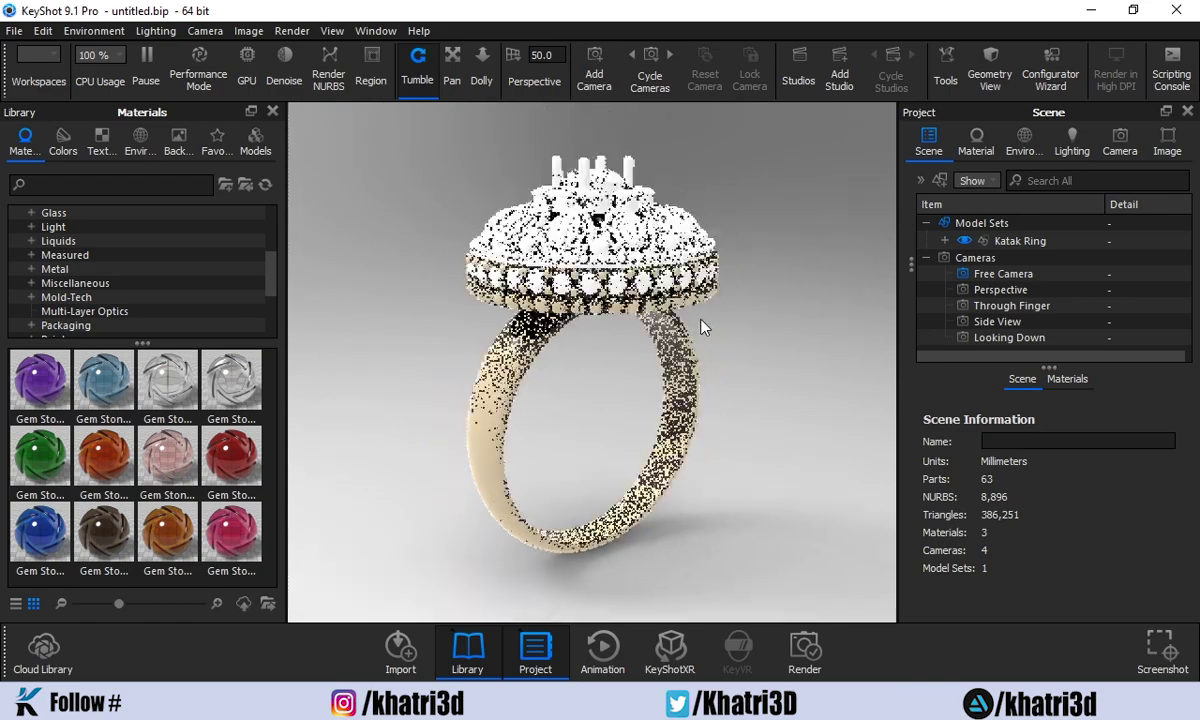
scroll(703, 327, down, 1)
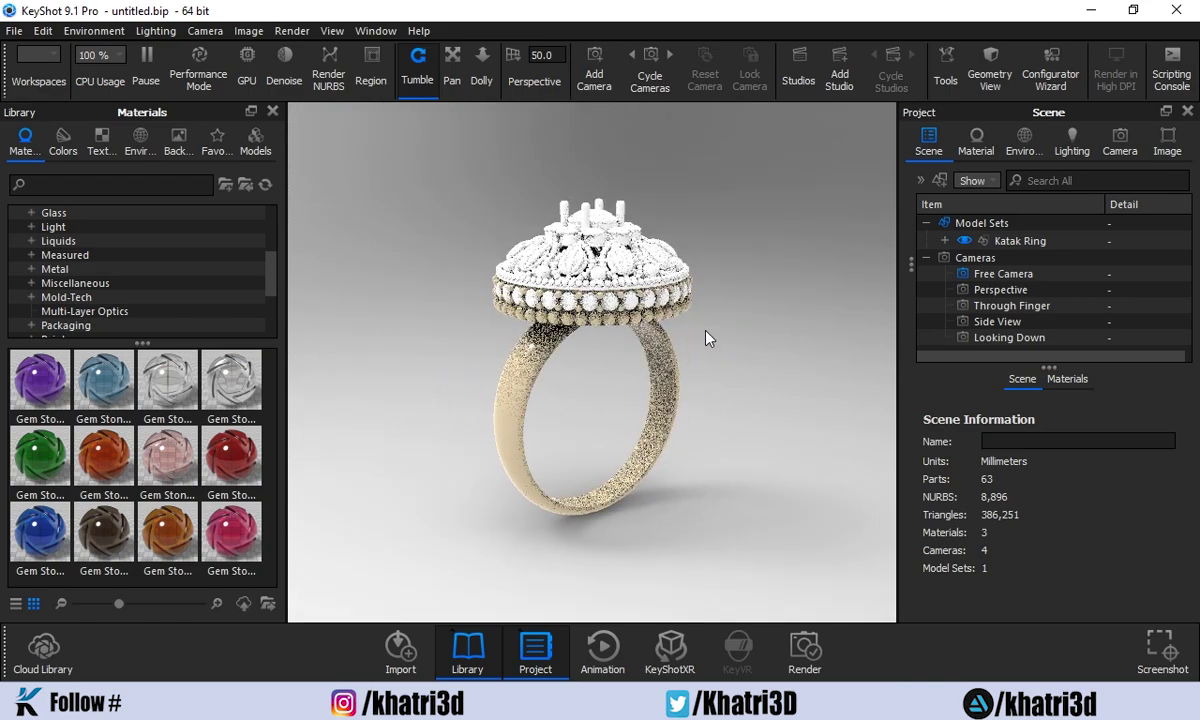
scroll(706, 332, up, 4)
scroll(706, 332, down, 4)
scroll(706, 340, up, 2)
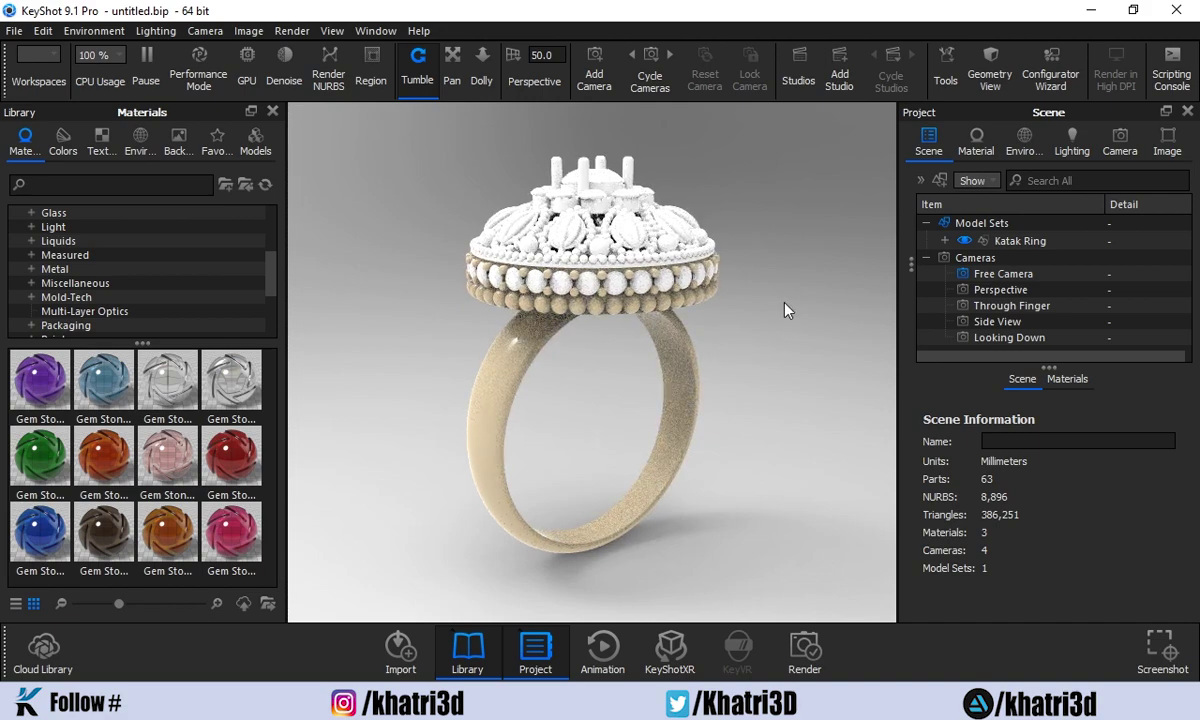
drag(785, 308, 758, 296)
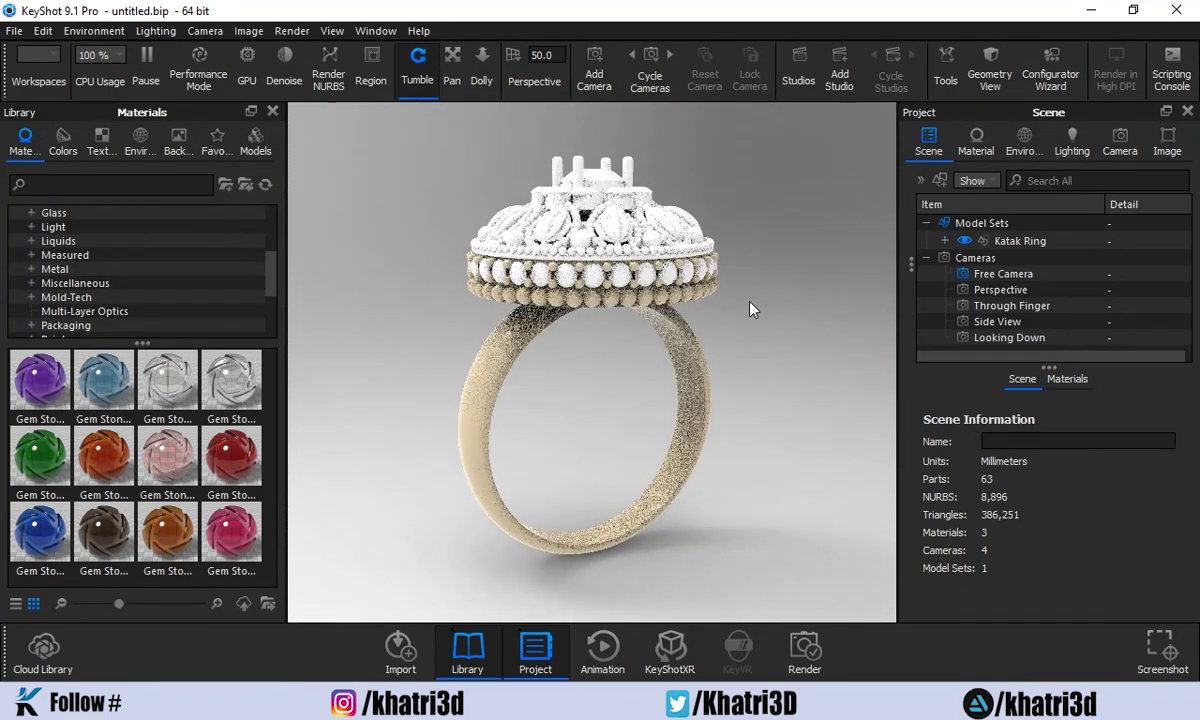
click(704, 365)
scroll(704, 365, down, 1)
middle_drag(704, 365, 659, 415)
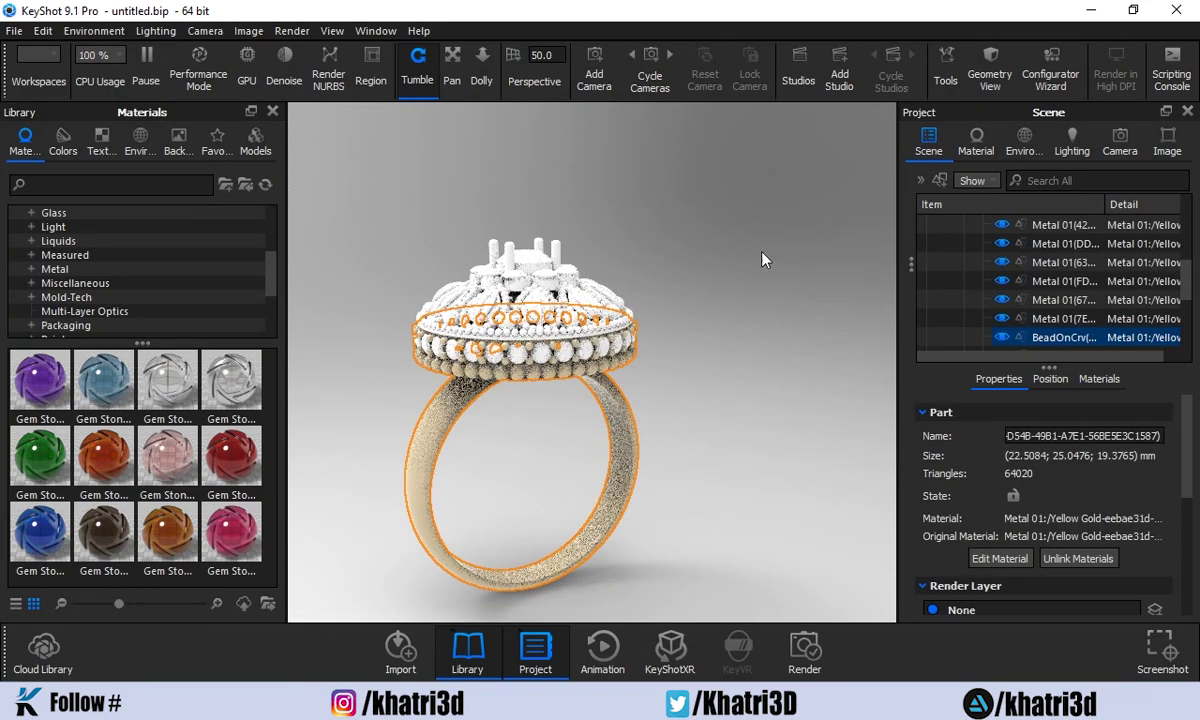
drag(762, 260, 621, 368)
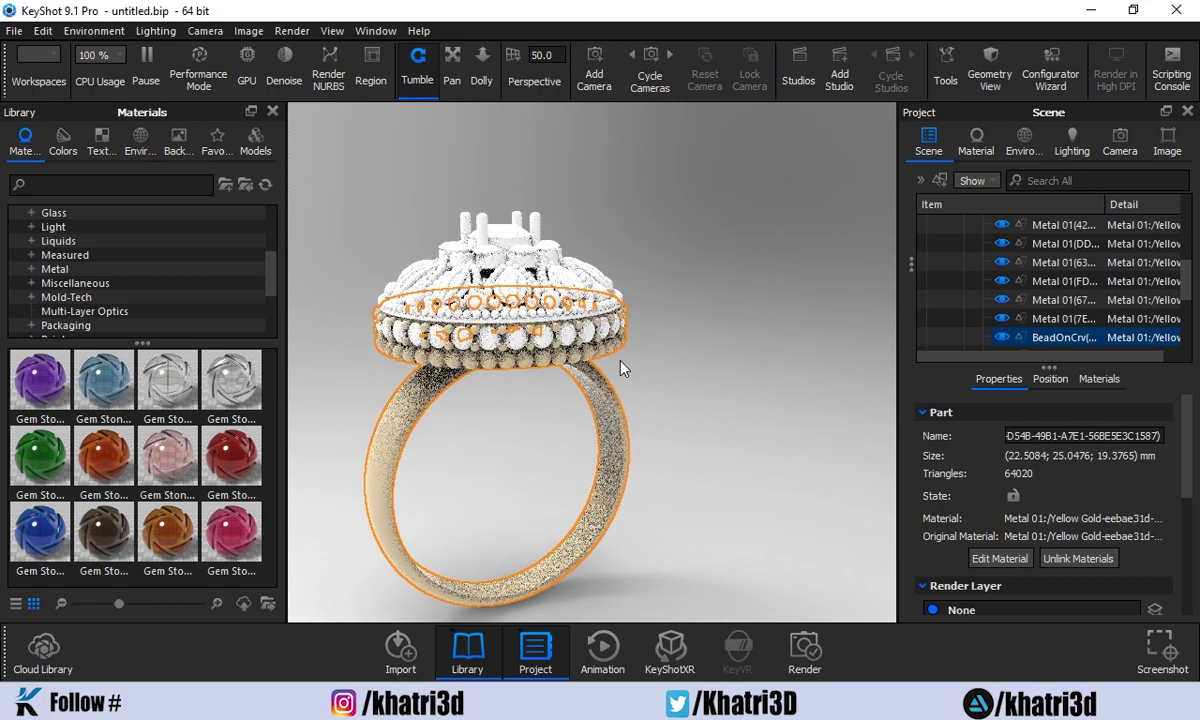
Deselect the gold bead-and-band part and frame the whole ring in the viewport.
middle_drag(681, 436, 670, 445)
click(631, 399)
scroll(631, 399, up, 1)
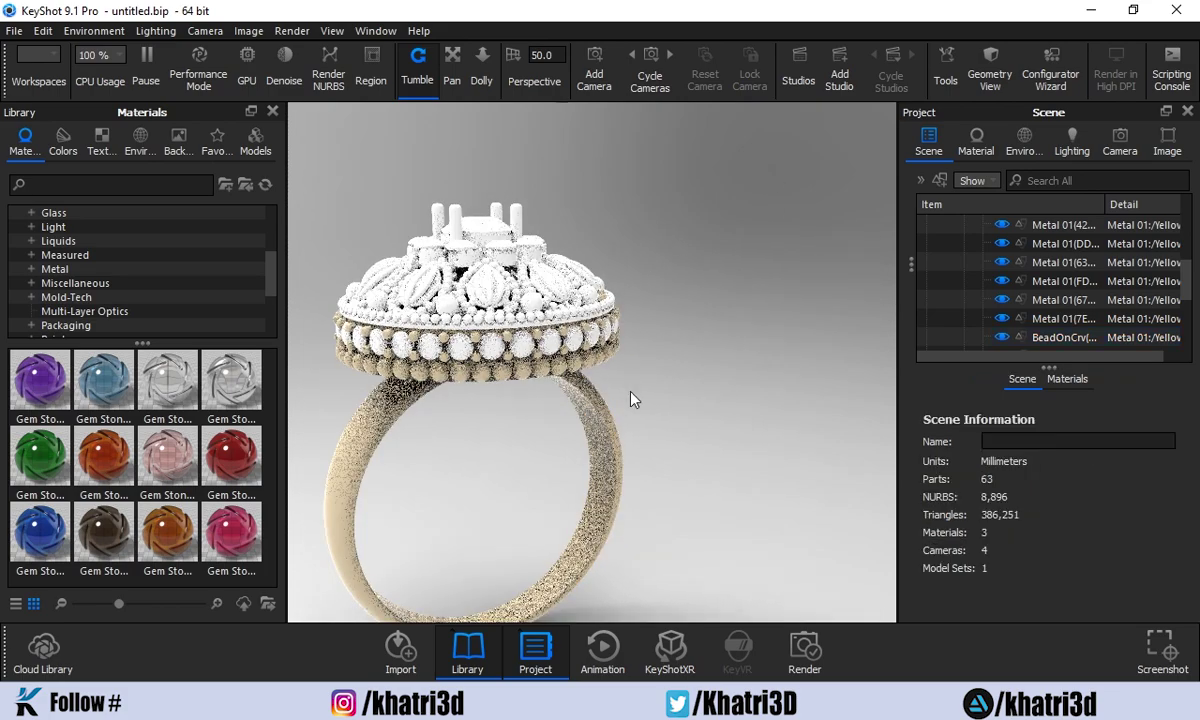
drag(631, 399, 541, 366)
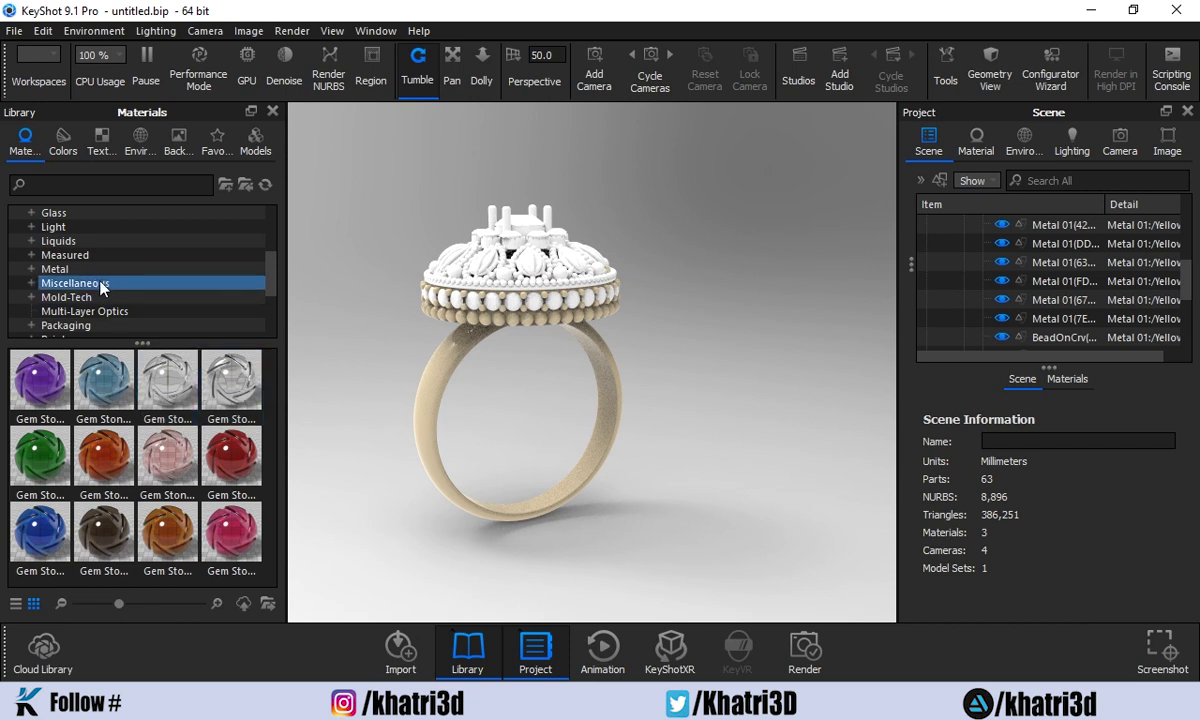
Collapse the Katak Ring model and the Cameras group in the scene tree.
scroll(105, 215, down, 2)
scroll(109, 230, down, 1)
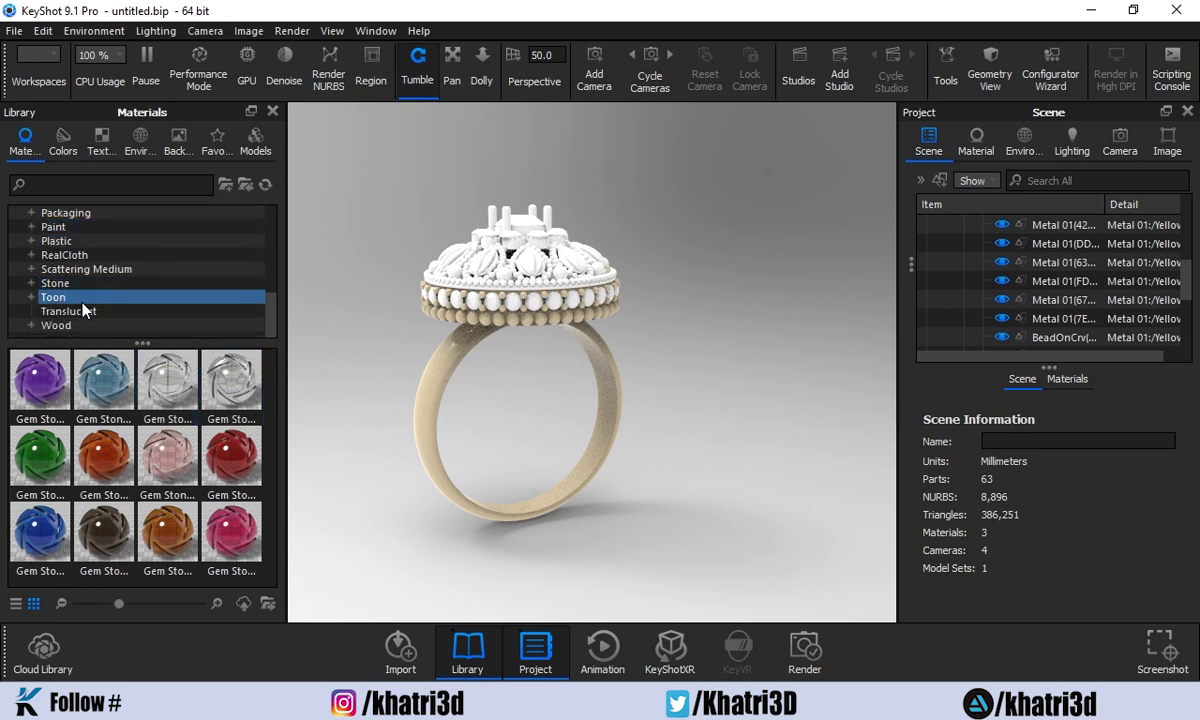
scroll(82, 290, up, 3)
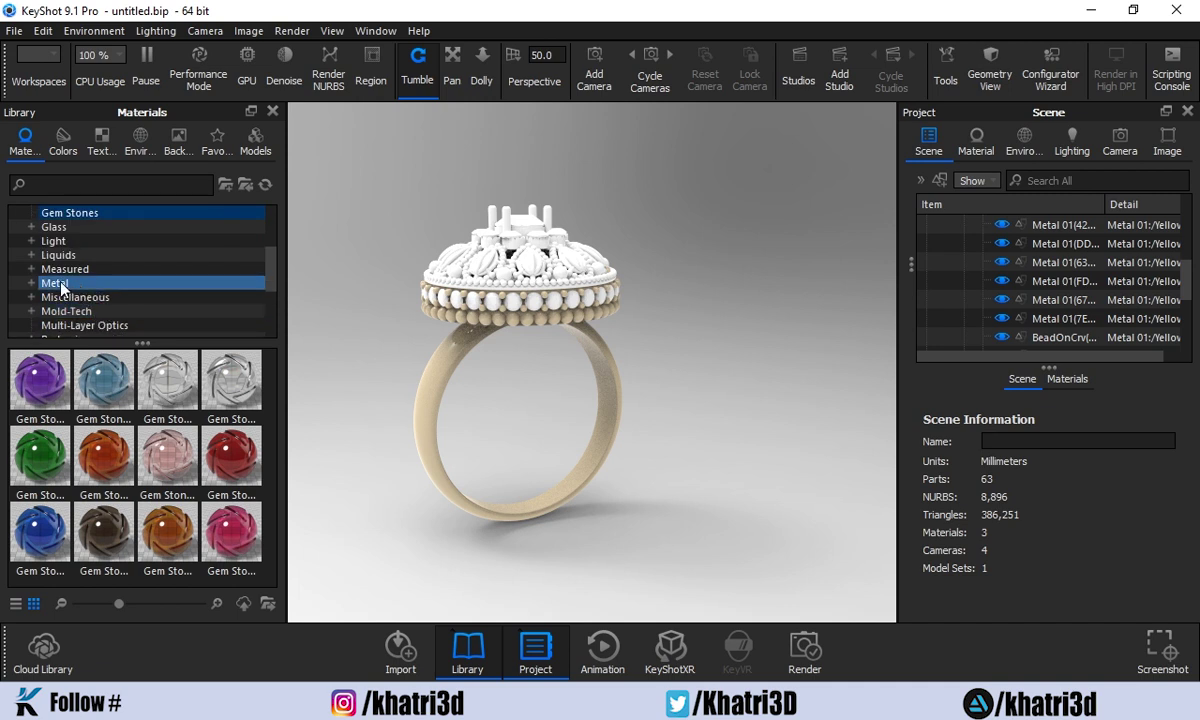
scroll(970, 260, up, 5)
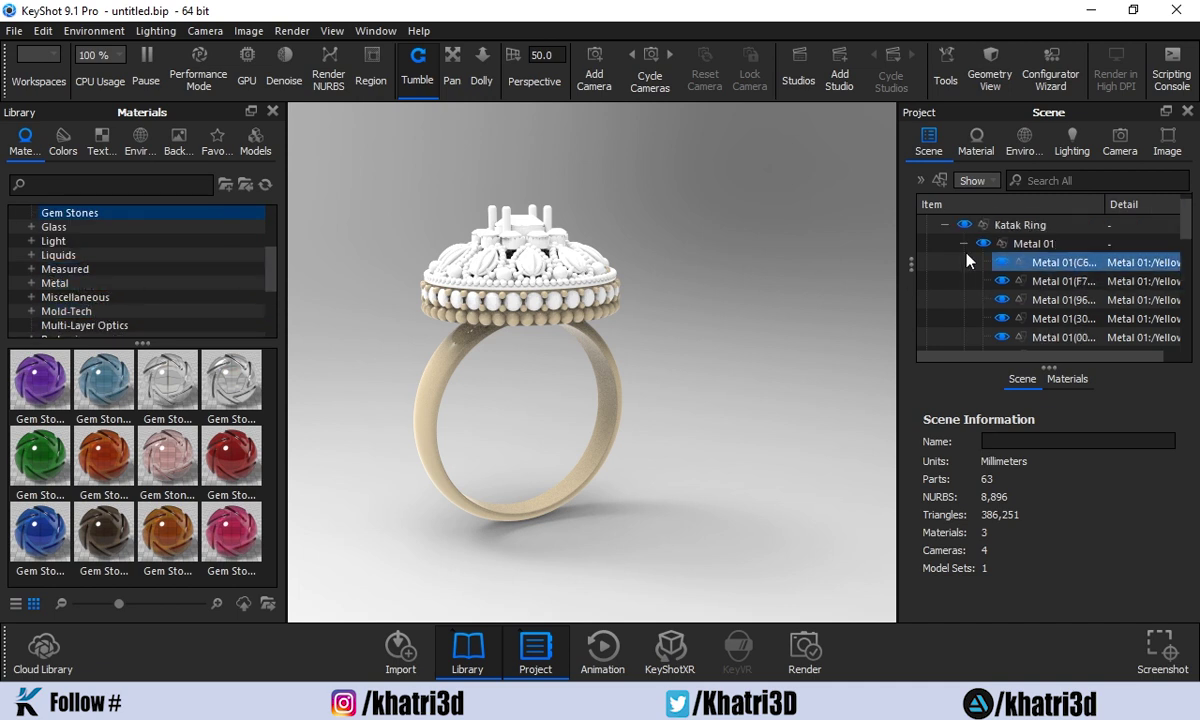
click(944, 241)
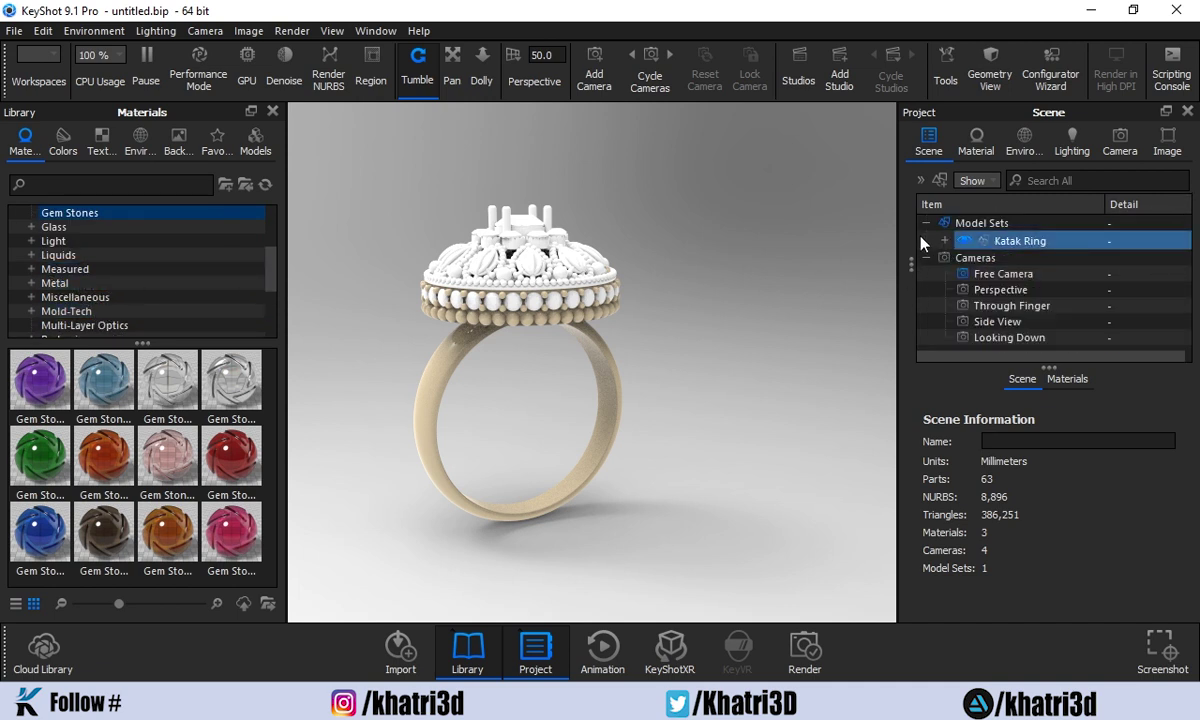
click(926, 258)
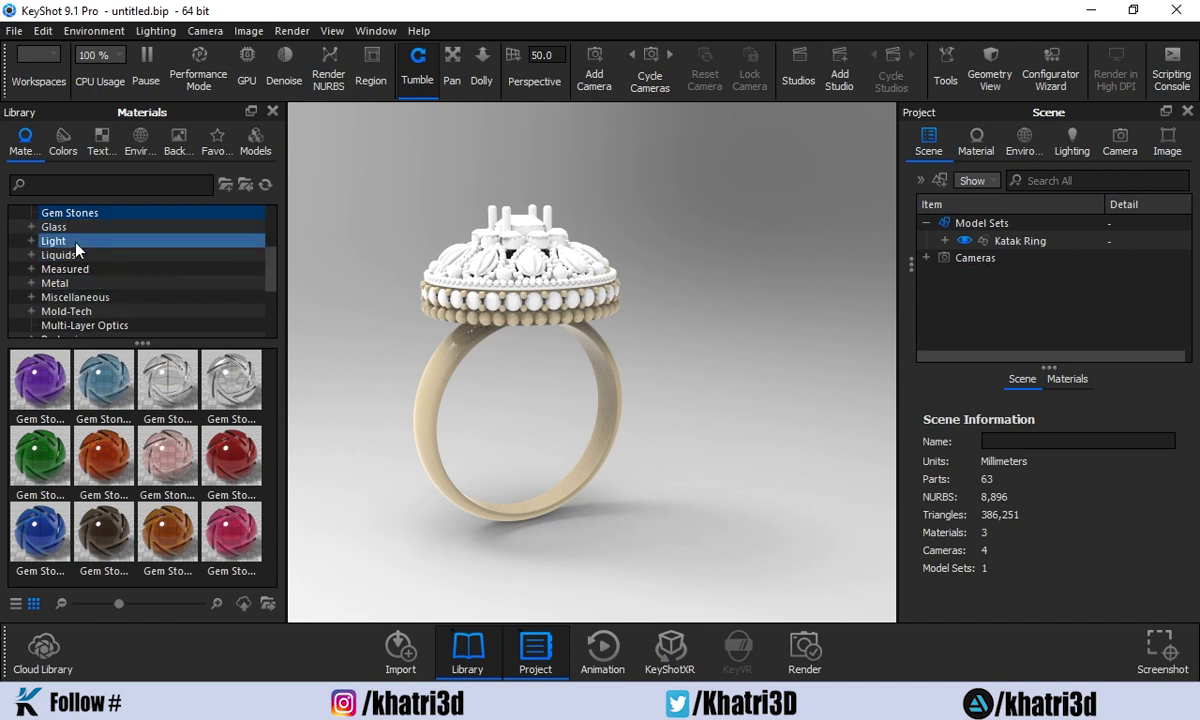
Expand the Metal category in the material library.
scroll(95, 262, down, 1)
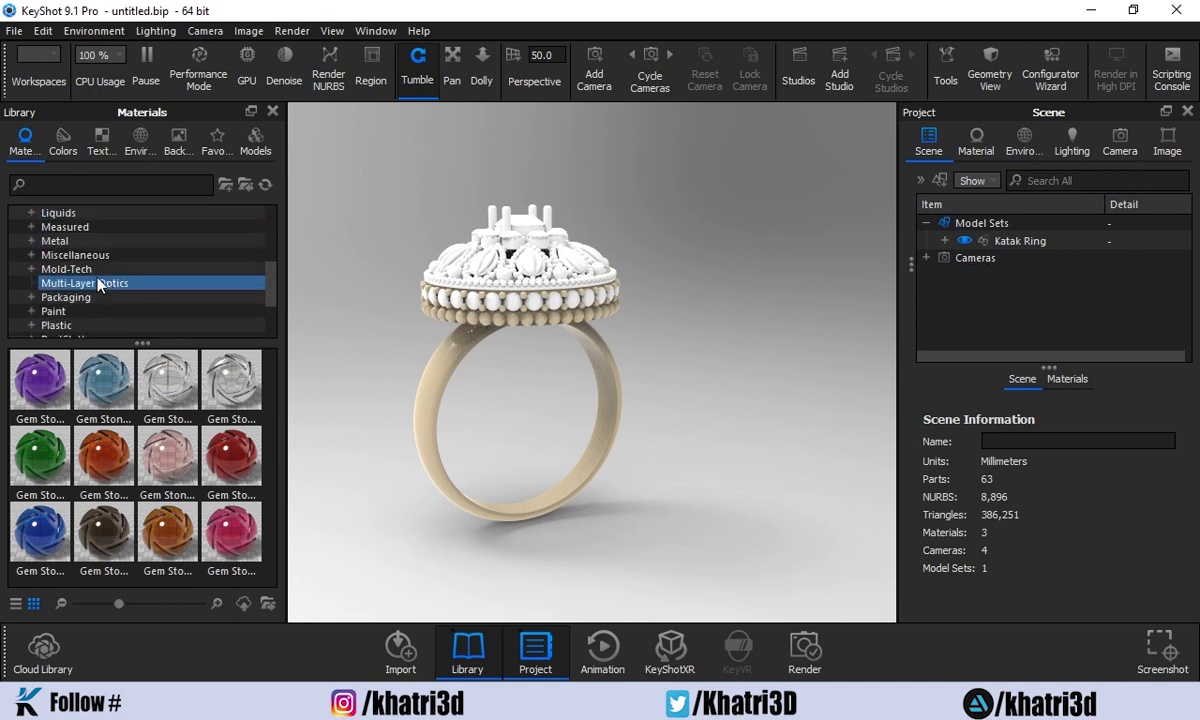
click(31, 241)
click(66, 187)
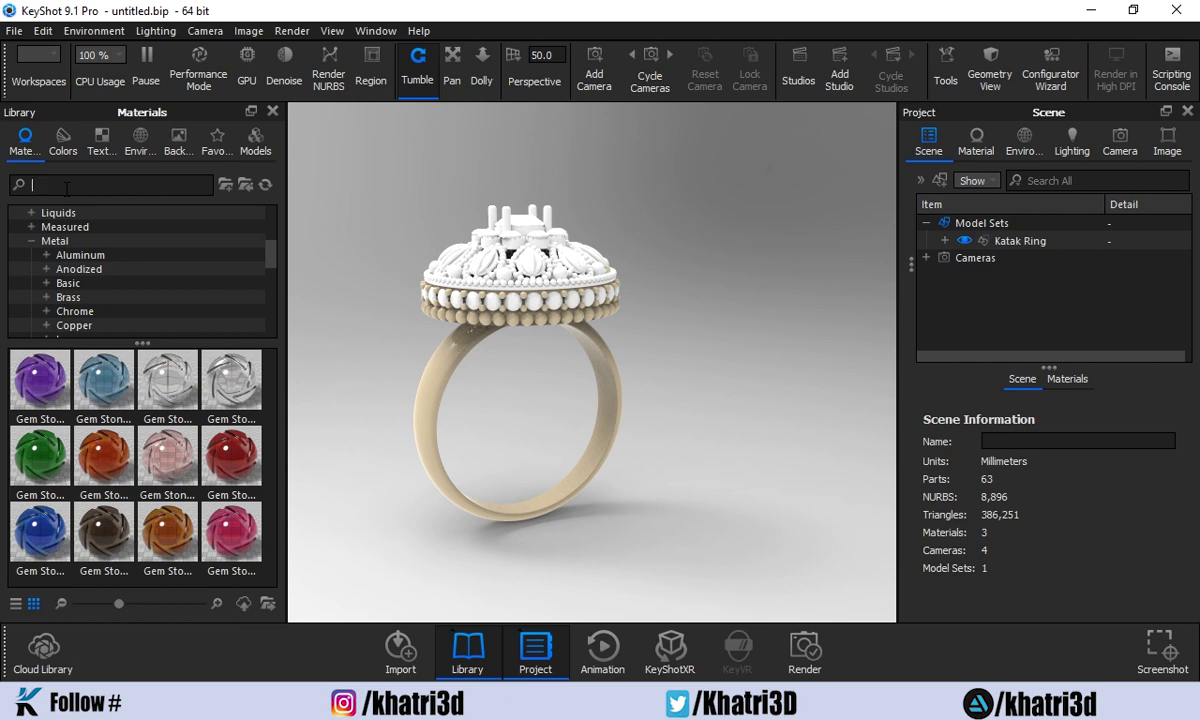
text(gol)
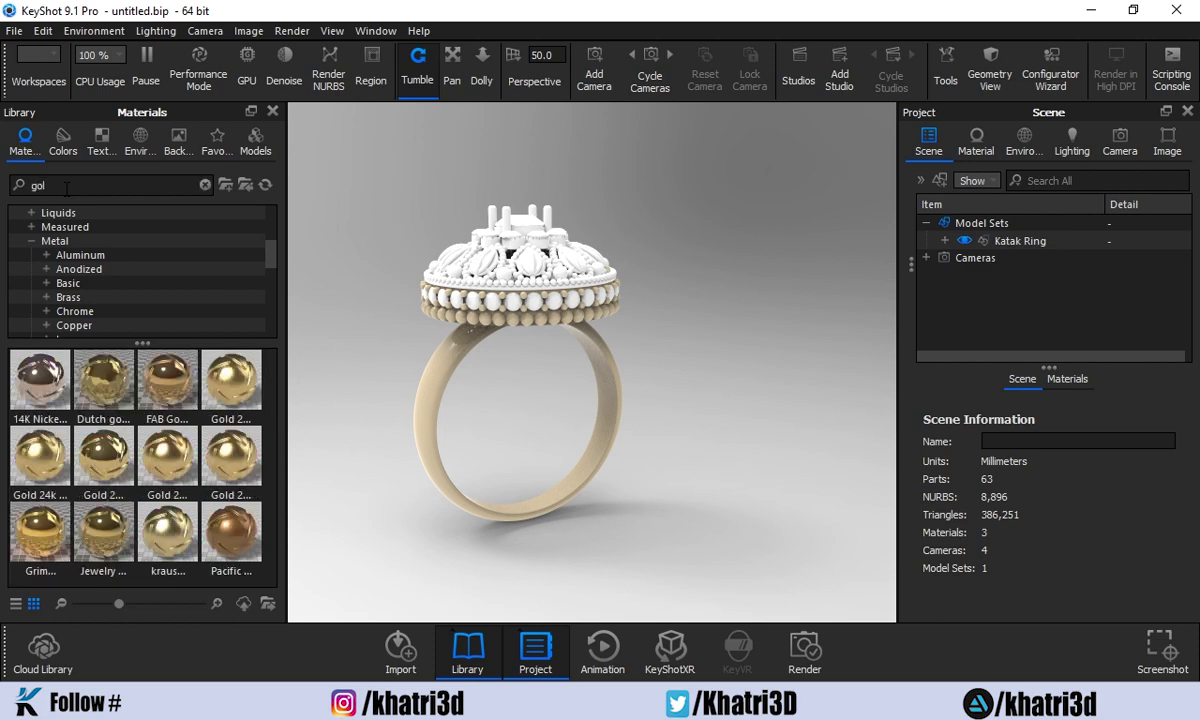
key(BackSpace)
key(BackSpace)
key(BackSpace)
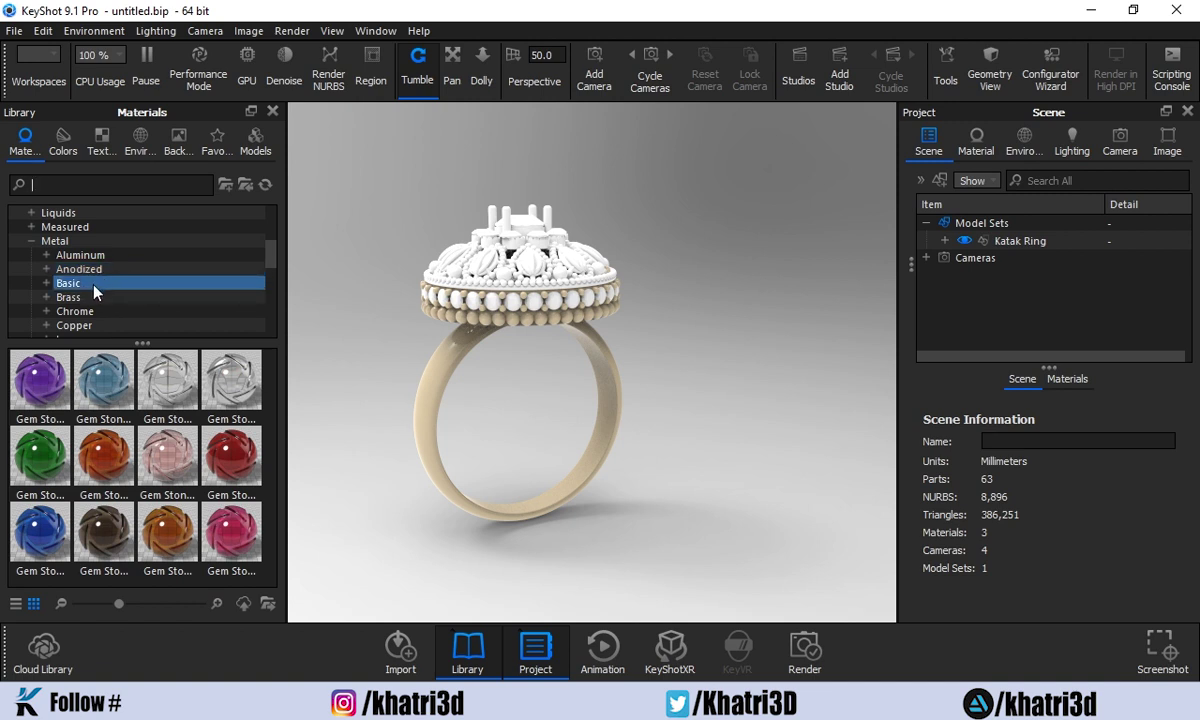
Show the Gold materials from the Precious group of the Metal category.
scroll(99, 290, down, 1)
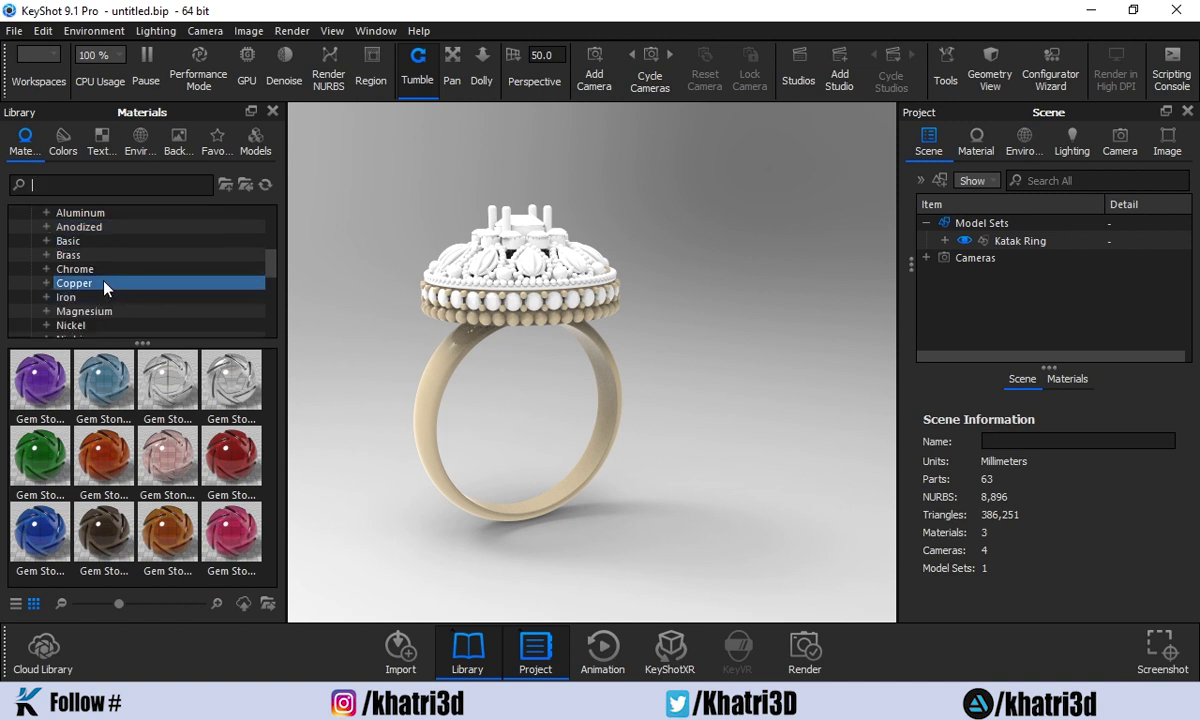
scroll(110, 257, down, 1)
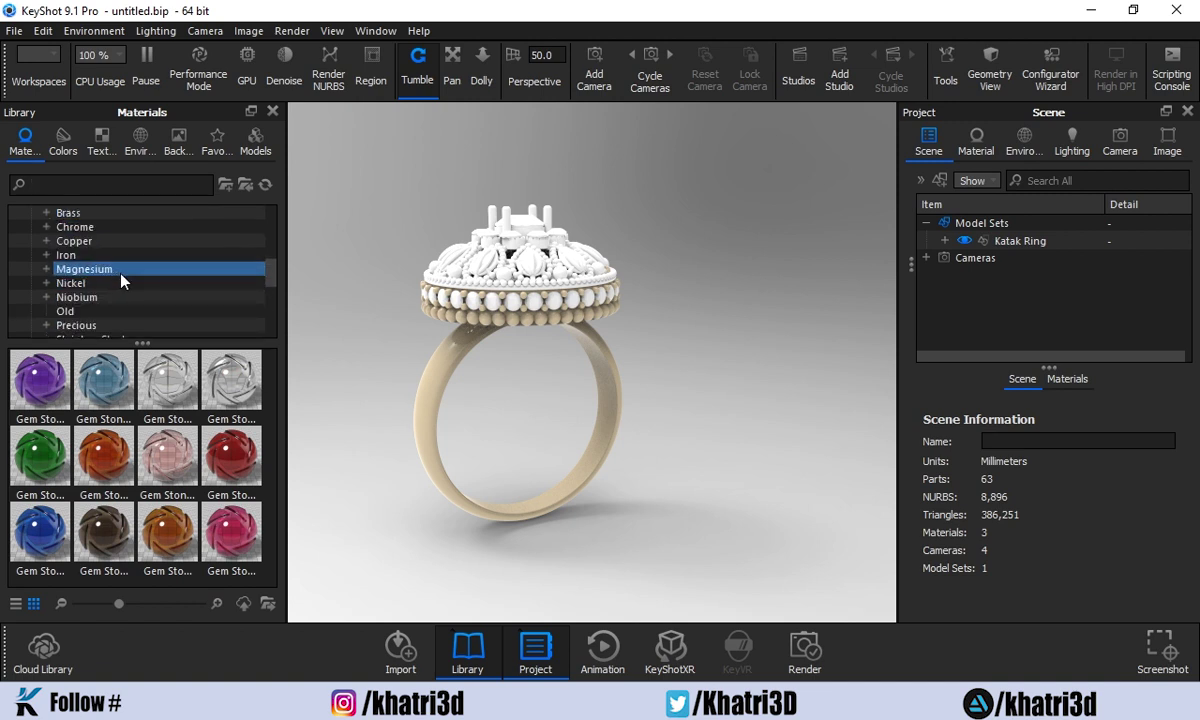
click(85, 325)
scroll(85, 325, down, 1)
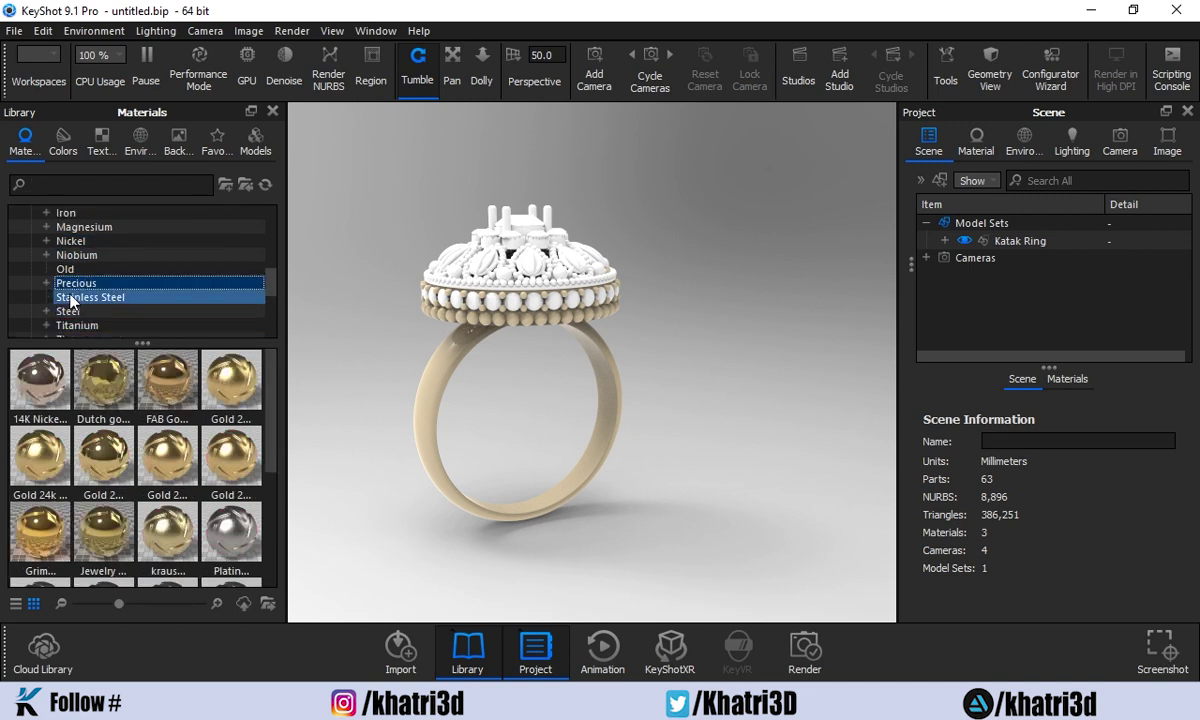
click(47, 283)
scroll(92, 272, down, 1)
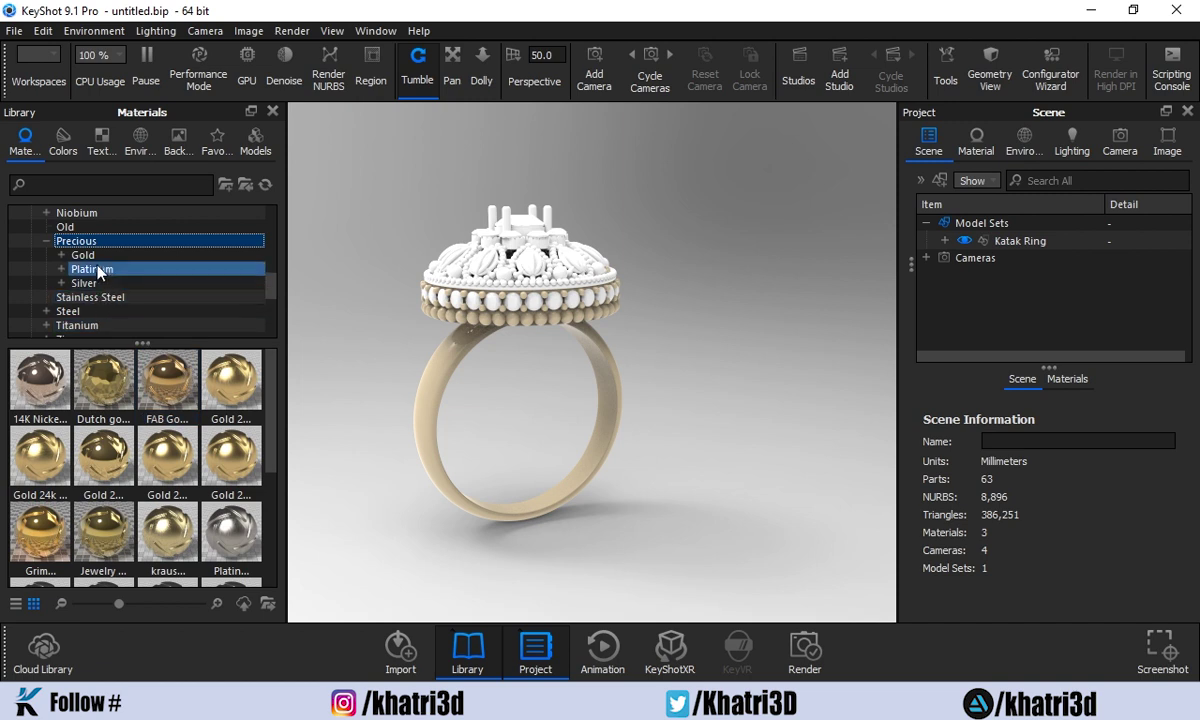
click(97, 259)
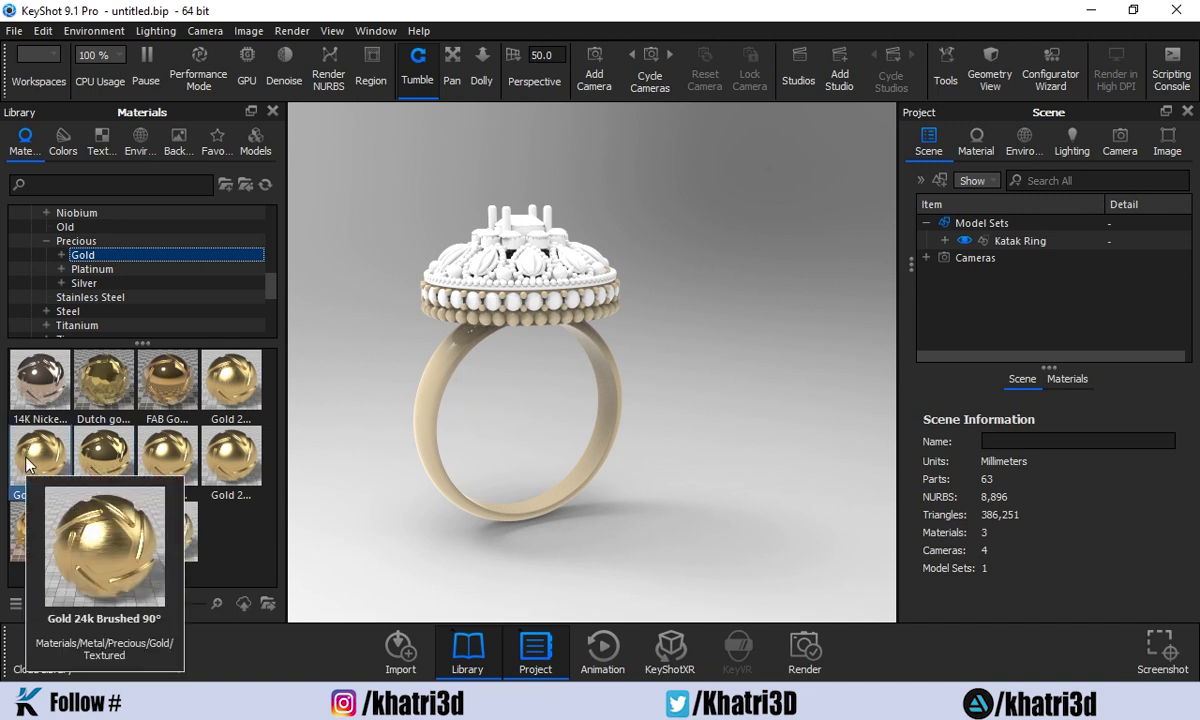
Apply Gold 24k Brushed 90° to the ring's band and beads and to its white ornamental top, linking the duplicate materials.
mouse_move(48, 462)
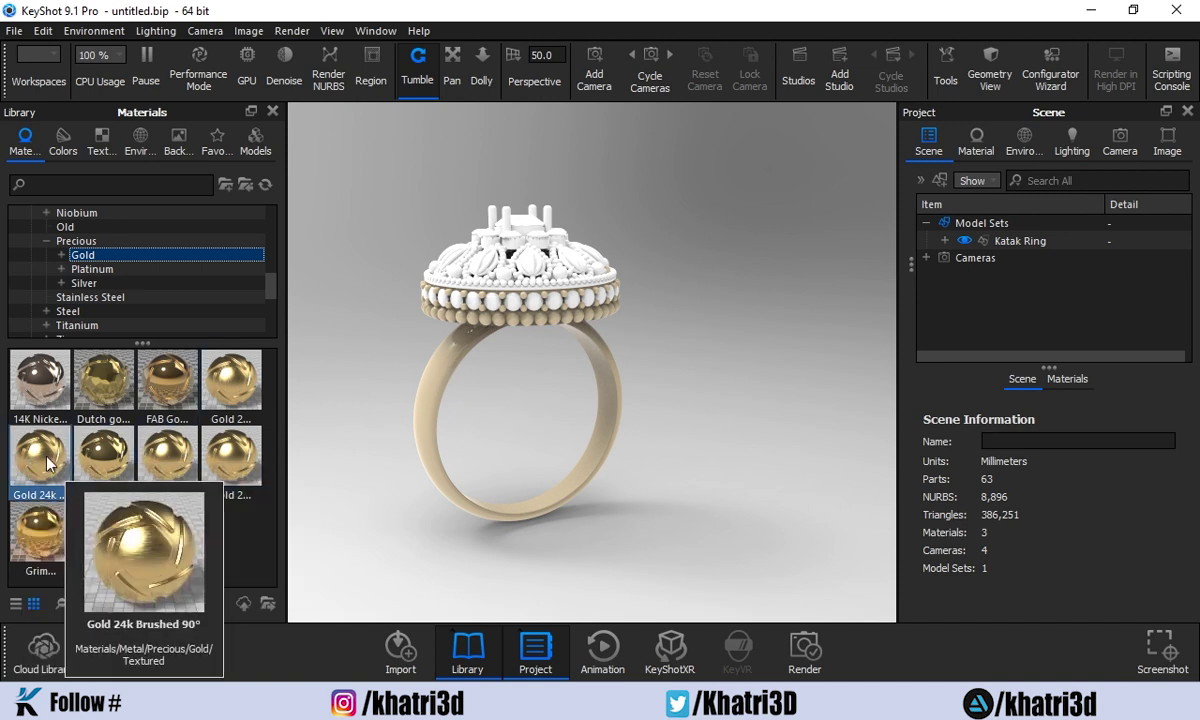
drag(48, 462, 441, 383)
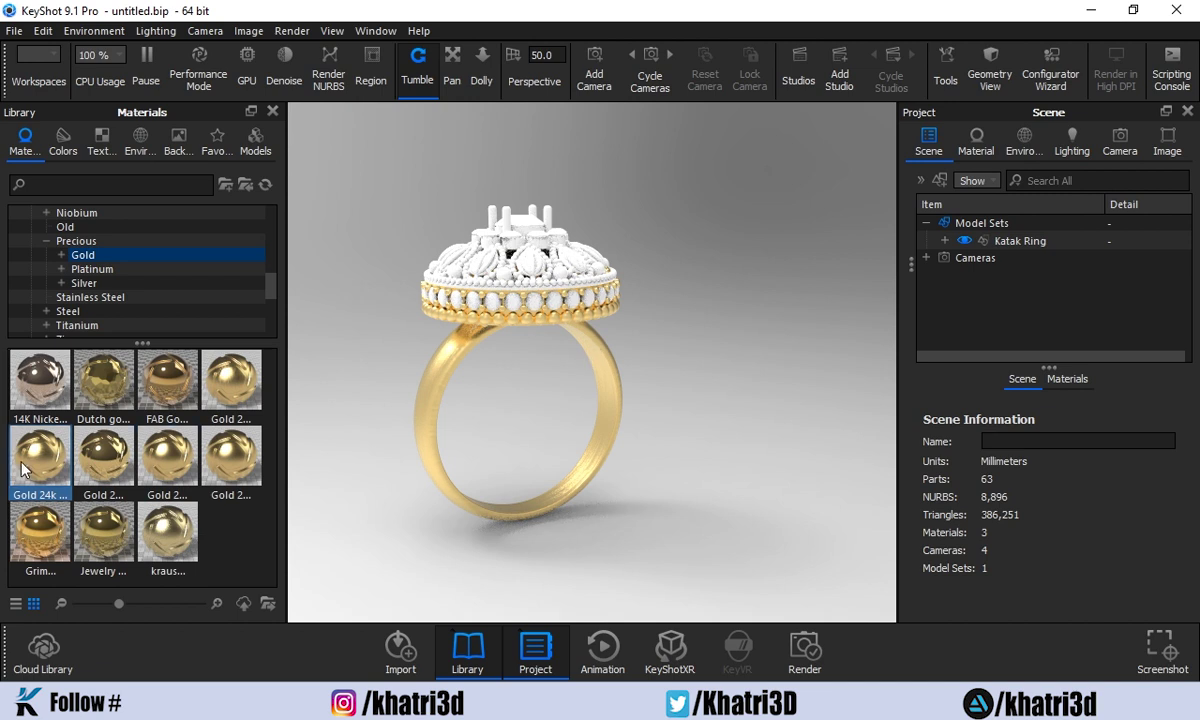
drag(44, 457, 568, 260)
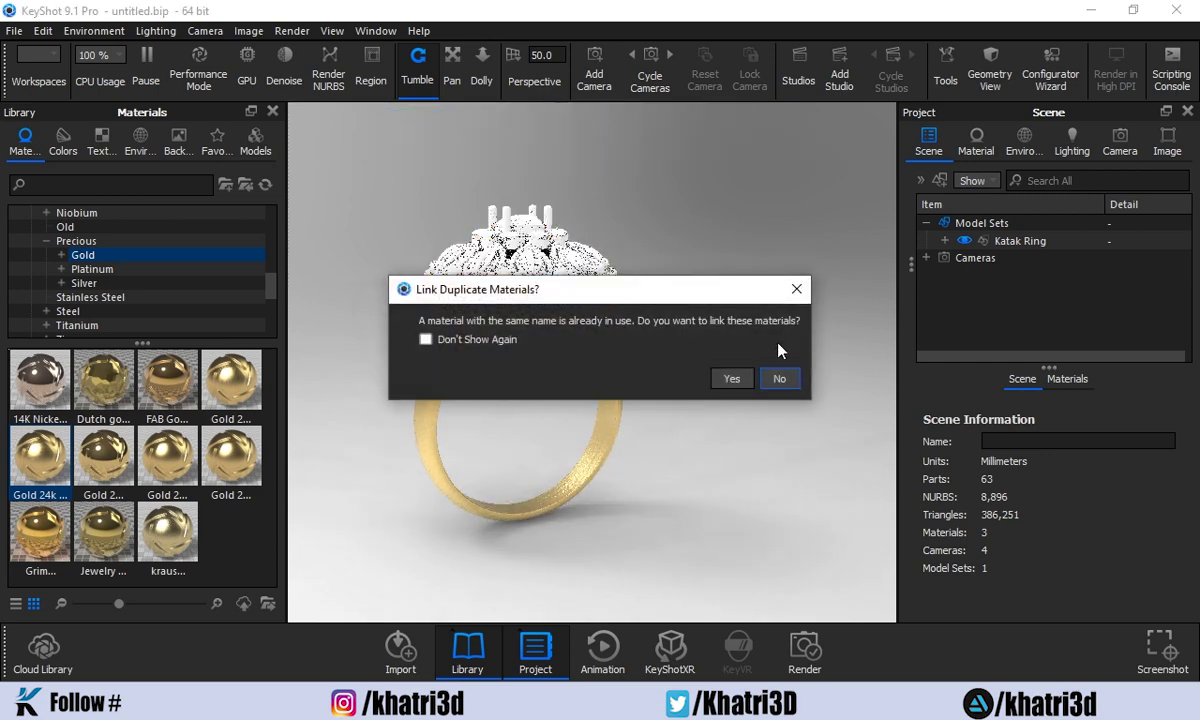
click(744, 381)
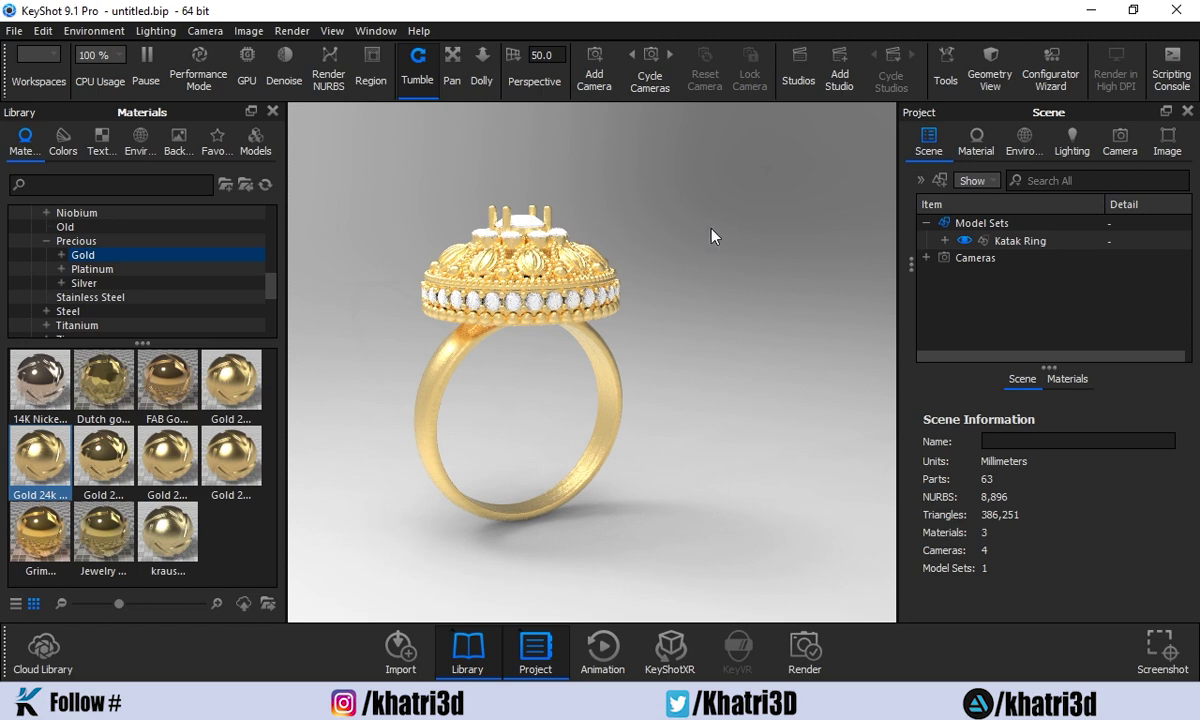
Search the material library for "gem" and look over the clear gem stone materials.
drag(729, 244, 614, 332)
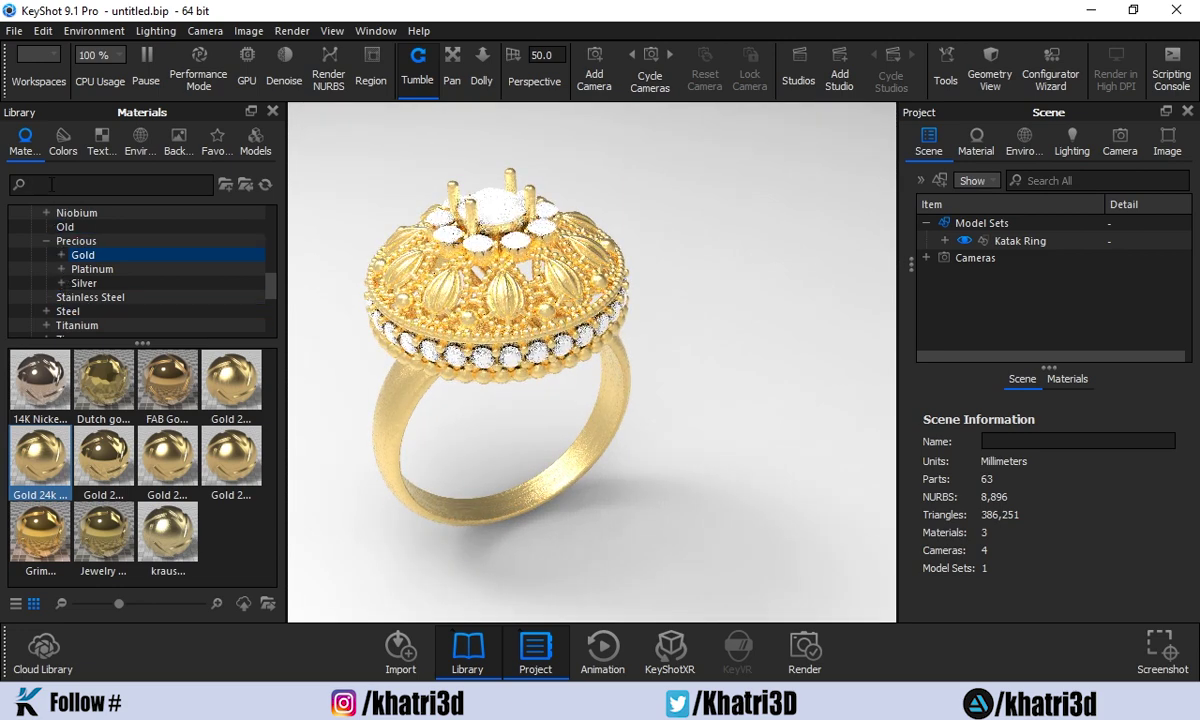
text(ge)
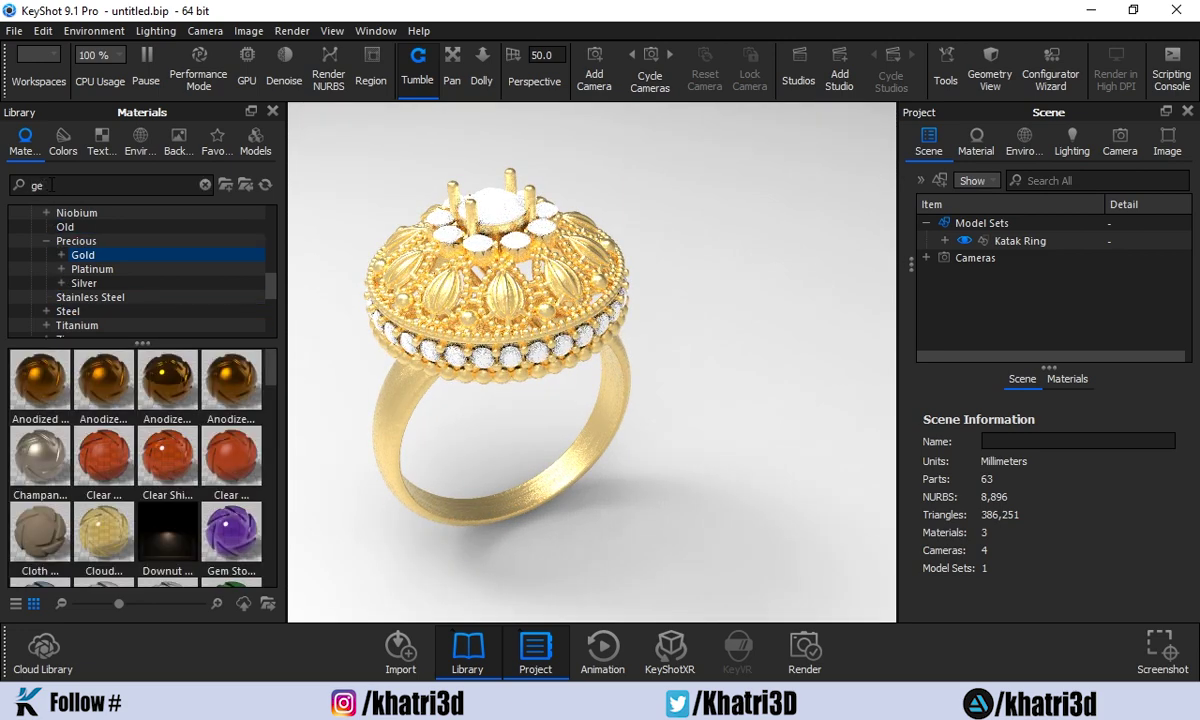
text(m)
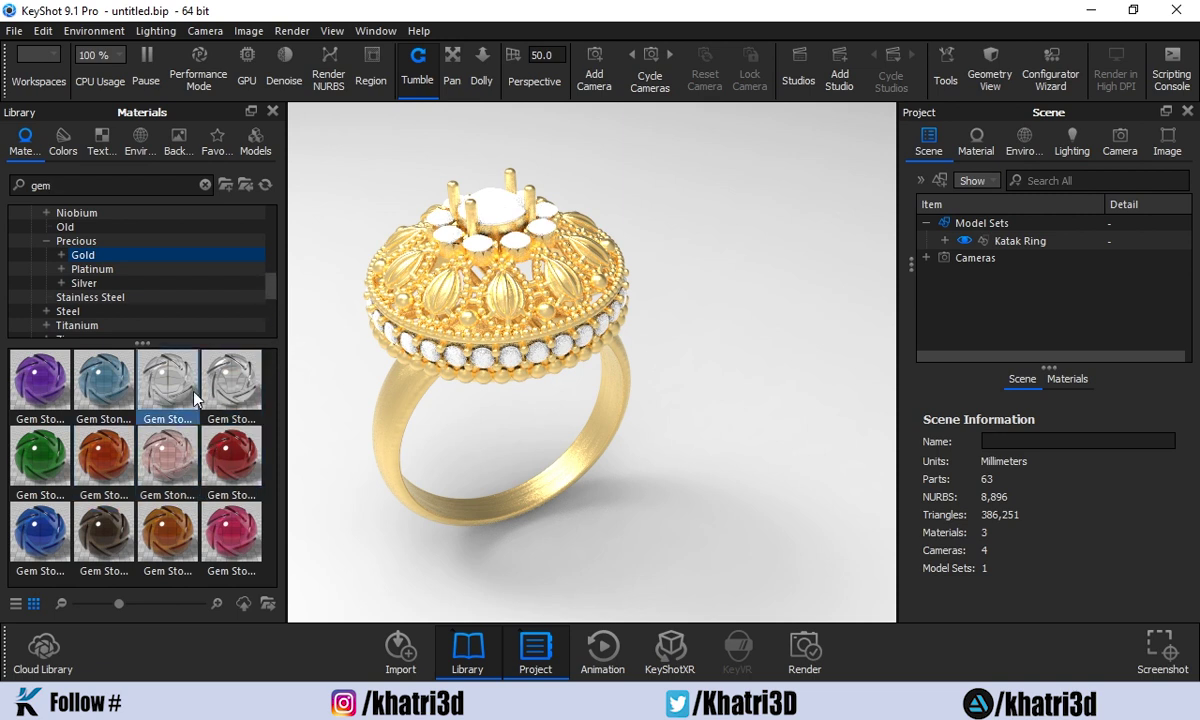
mouse_move(181, 398)
mouse_move(218, 380)
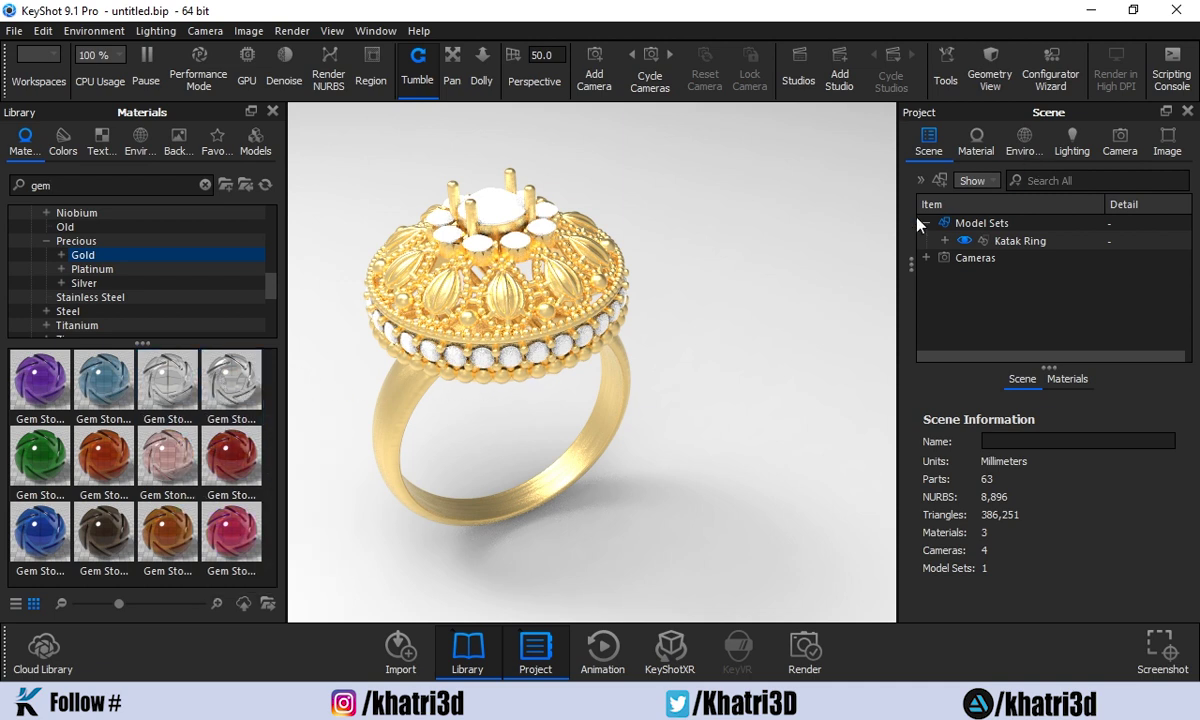
Examine the Katak Ring's Metal 01 parts and Gem 03 group in the scene tree, and collapse the tree again.
click(944, 241)
scroll(1030, 290, down, 3)
click(1030, 299)
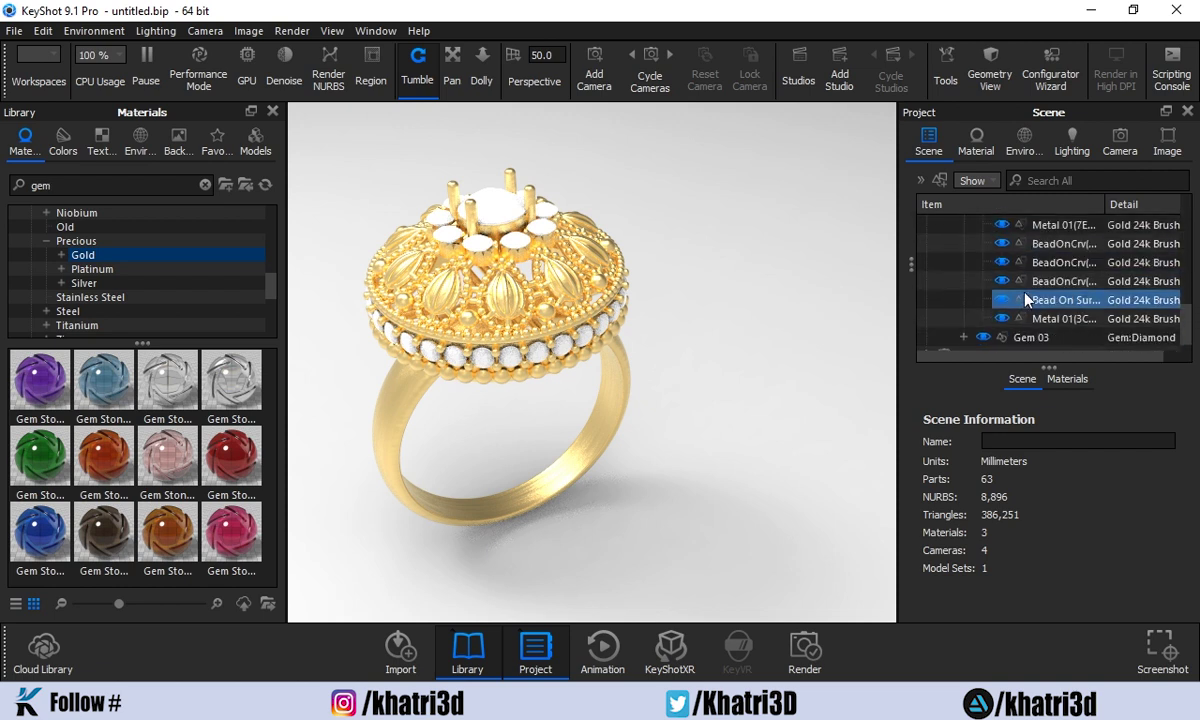
scroll(1025, 298, down, 1)
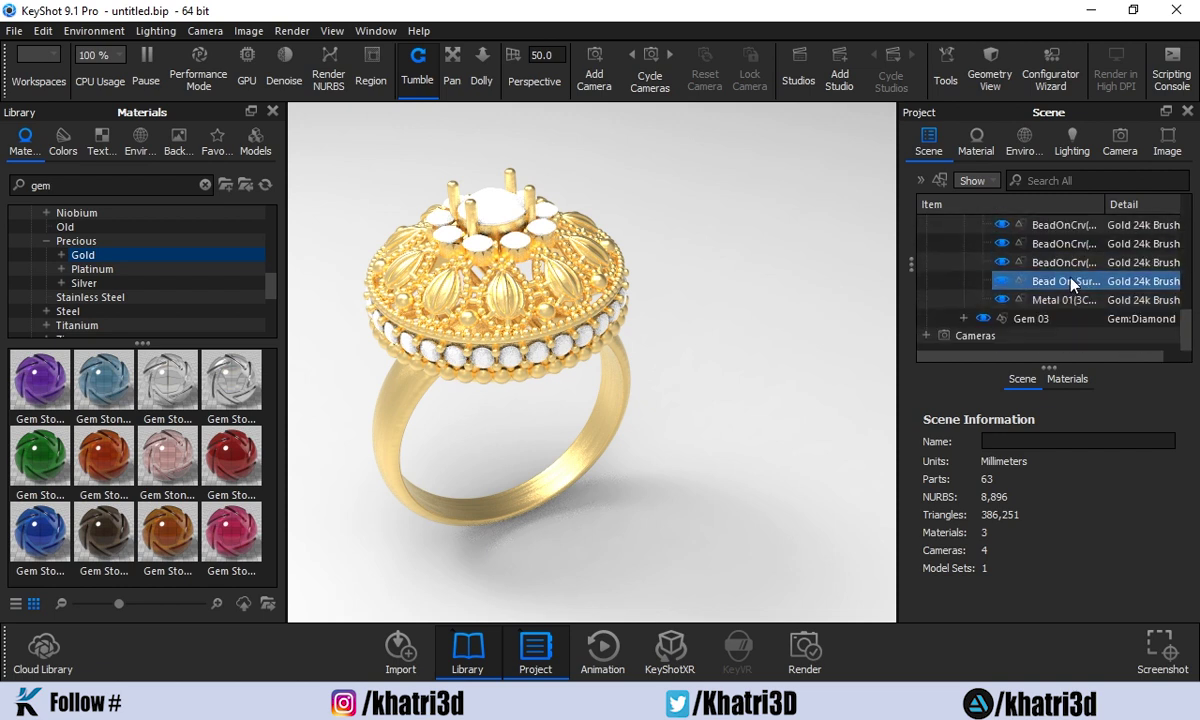
click(1005, 320)
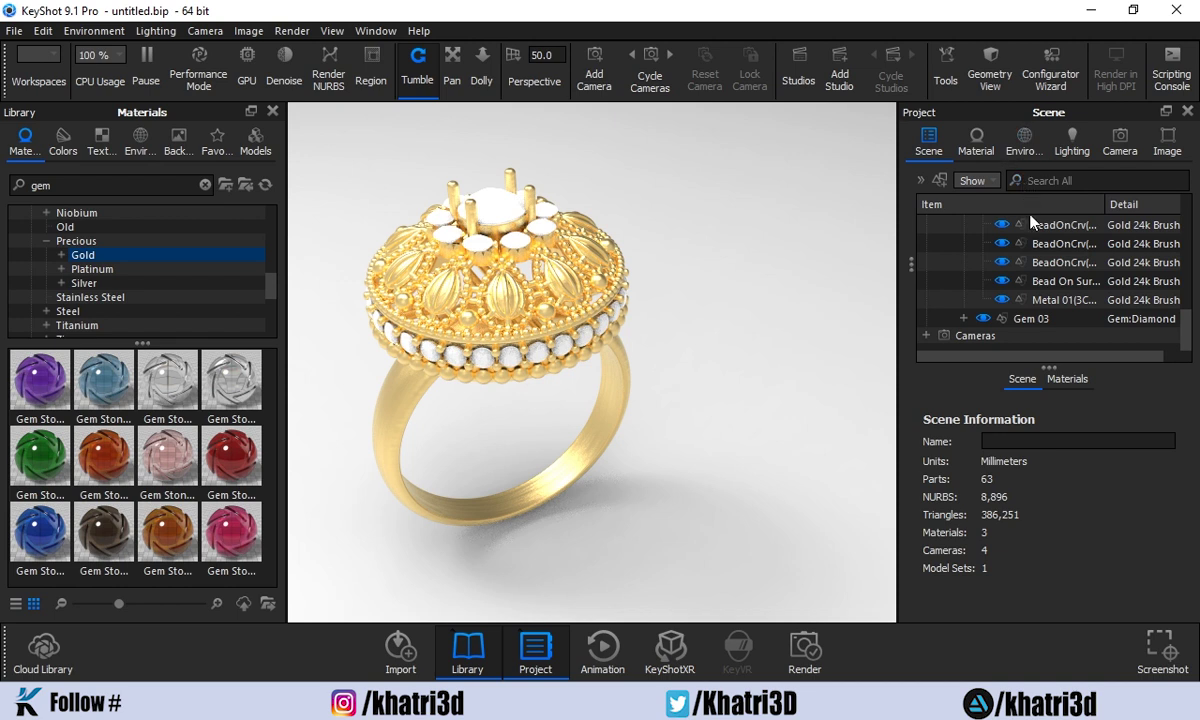
scroll(1050, 300, up, 3)
scroll(1083, 316, up, 2)
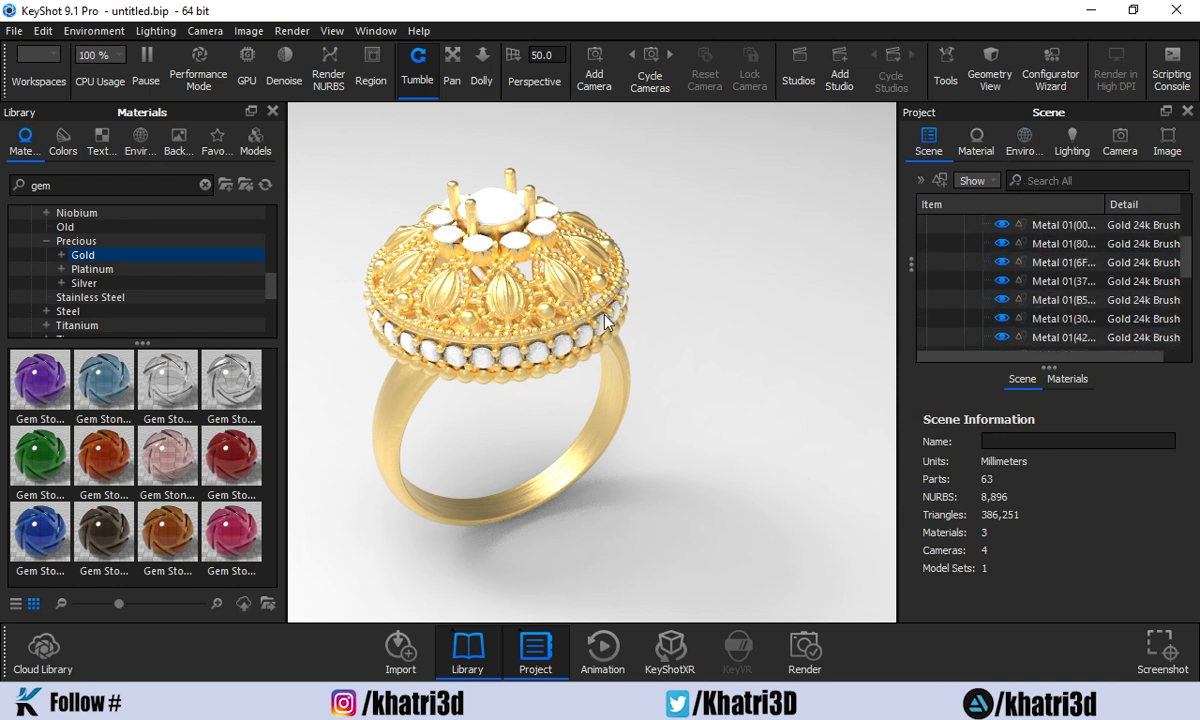
scroll(1040, 275, up, 5)
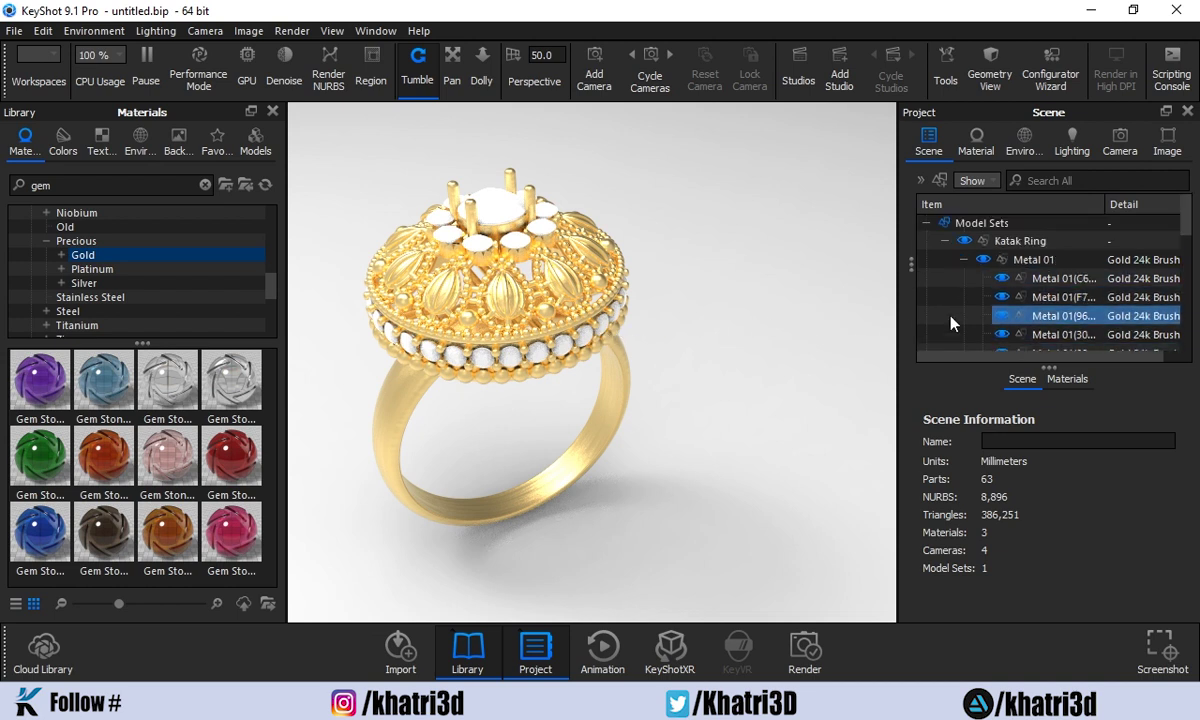
click(945, 241)
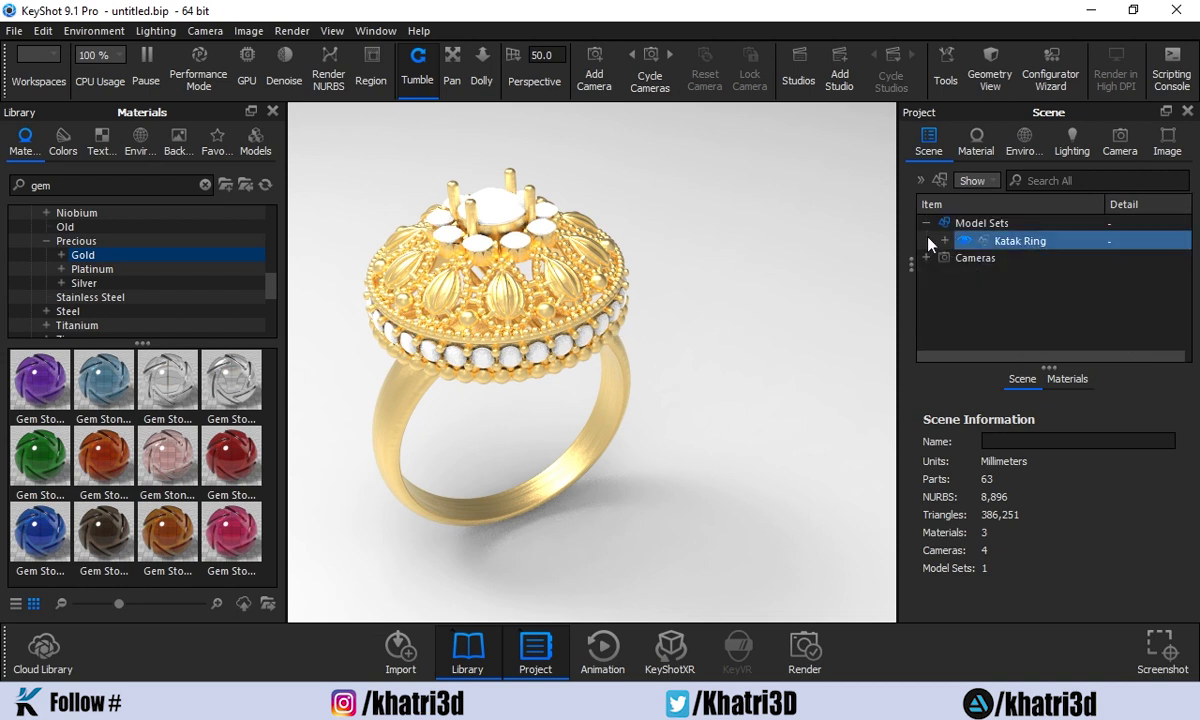
click(927, 224)
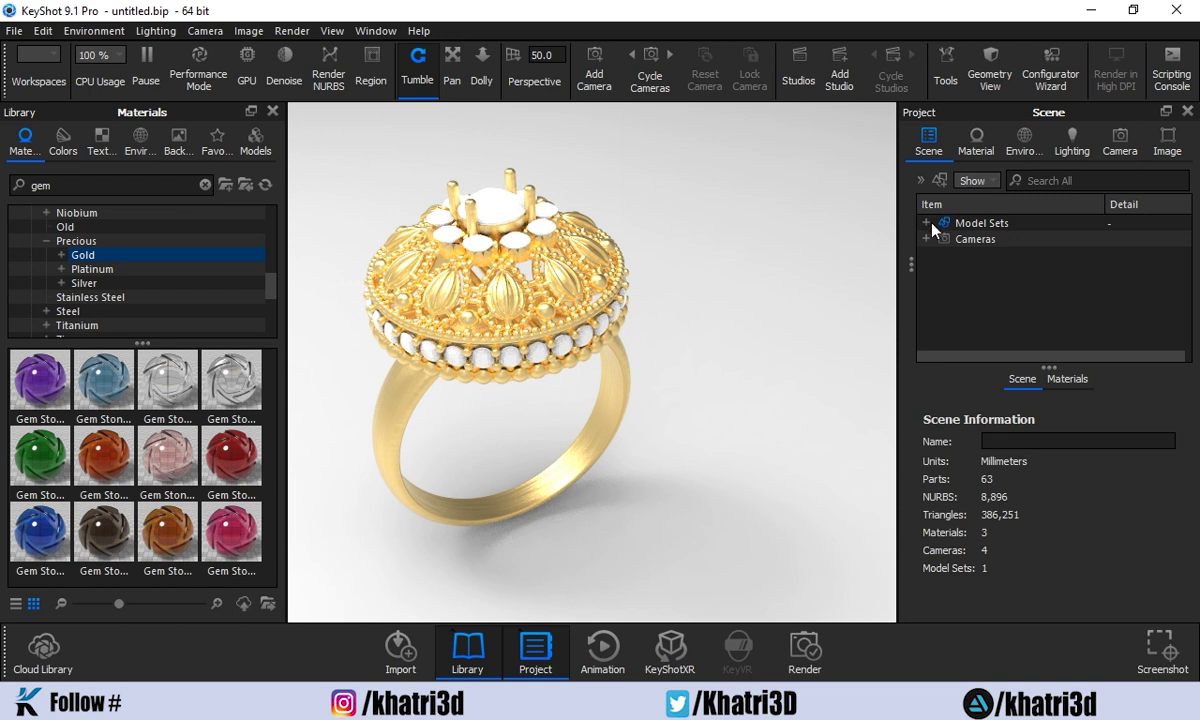
Expand the Katak Ring model in the scene tree, preview its Metal 01 parts and inspect the ring's side stones up close.
click(927, 224)
click(945, 241)
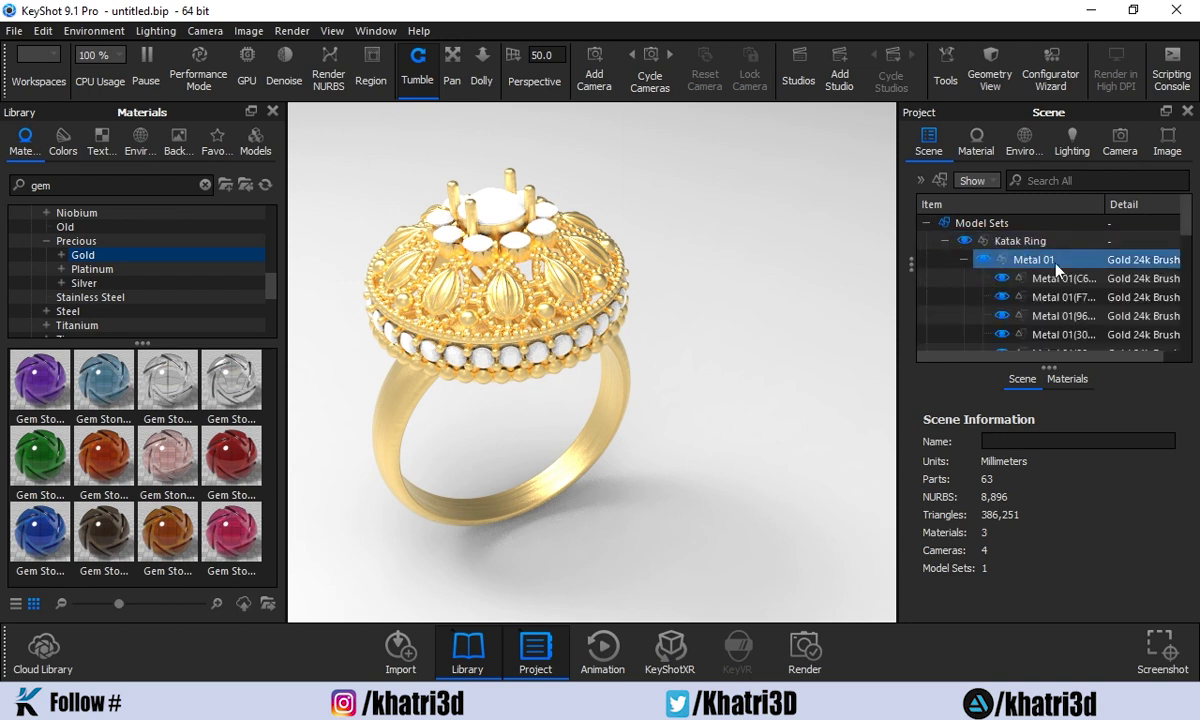
scroll(1060, 260, down, 2)
mouse_move(1066, 247)
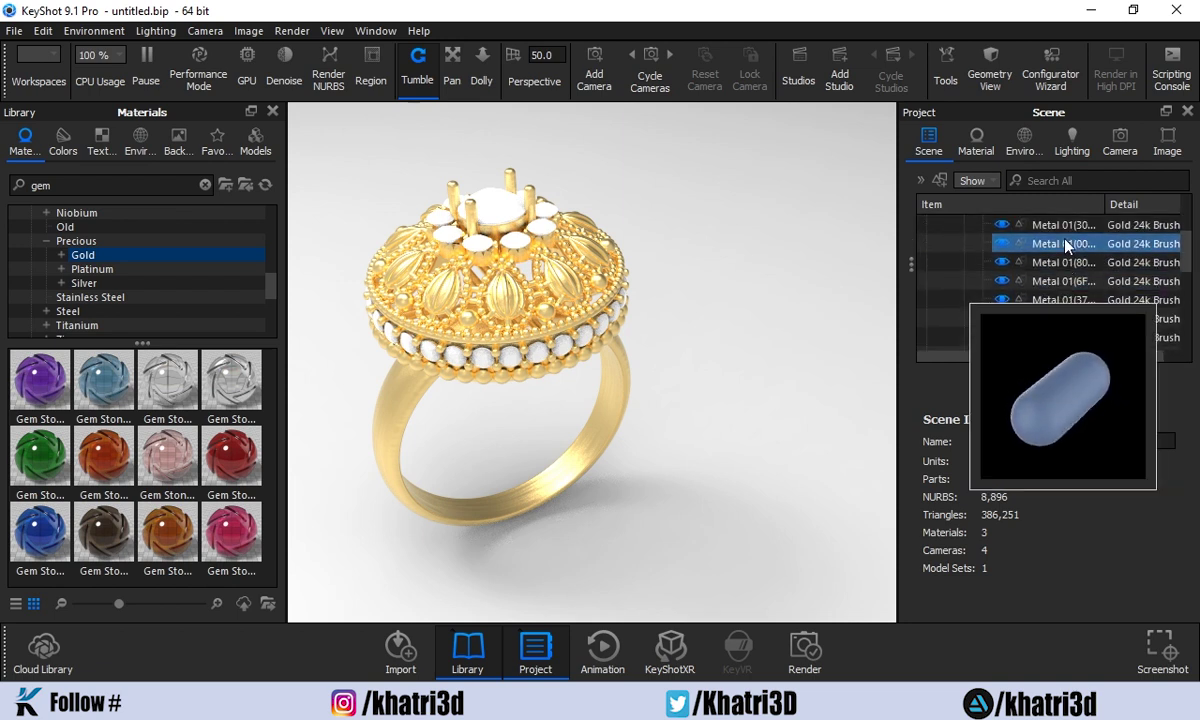
scroll(1060, 300, down, 2)
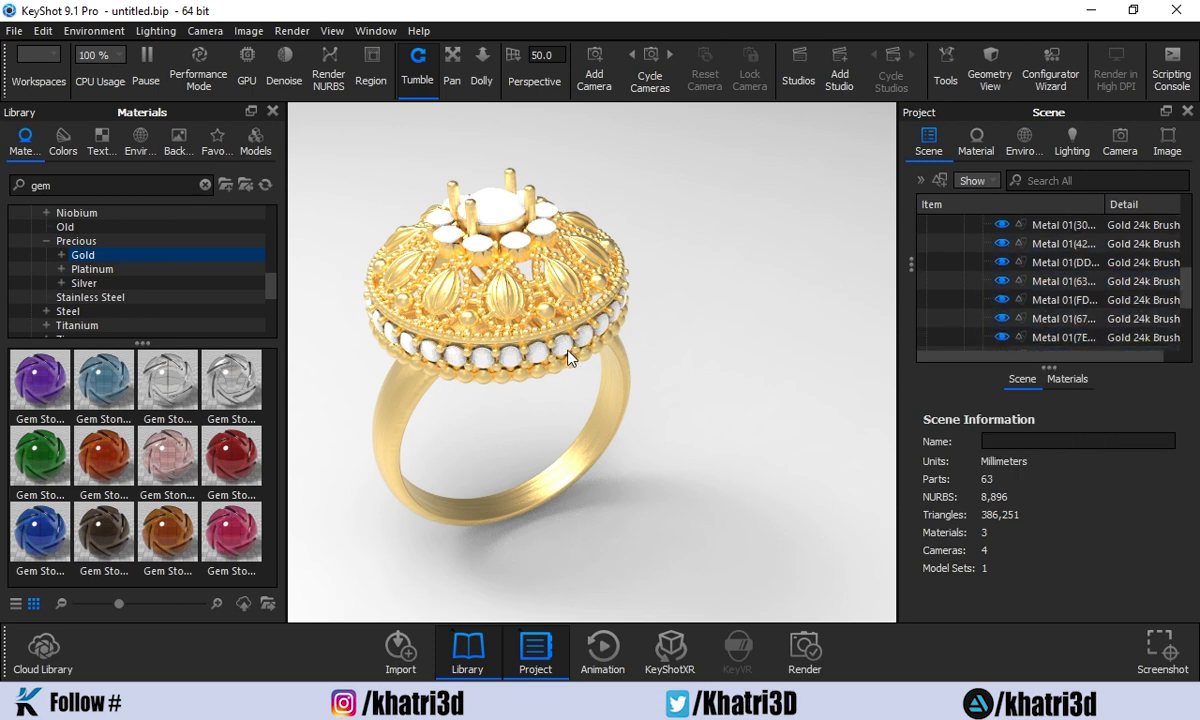
scroll(548, 331, up, 5)
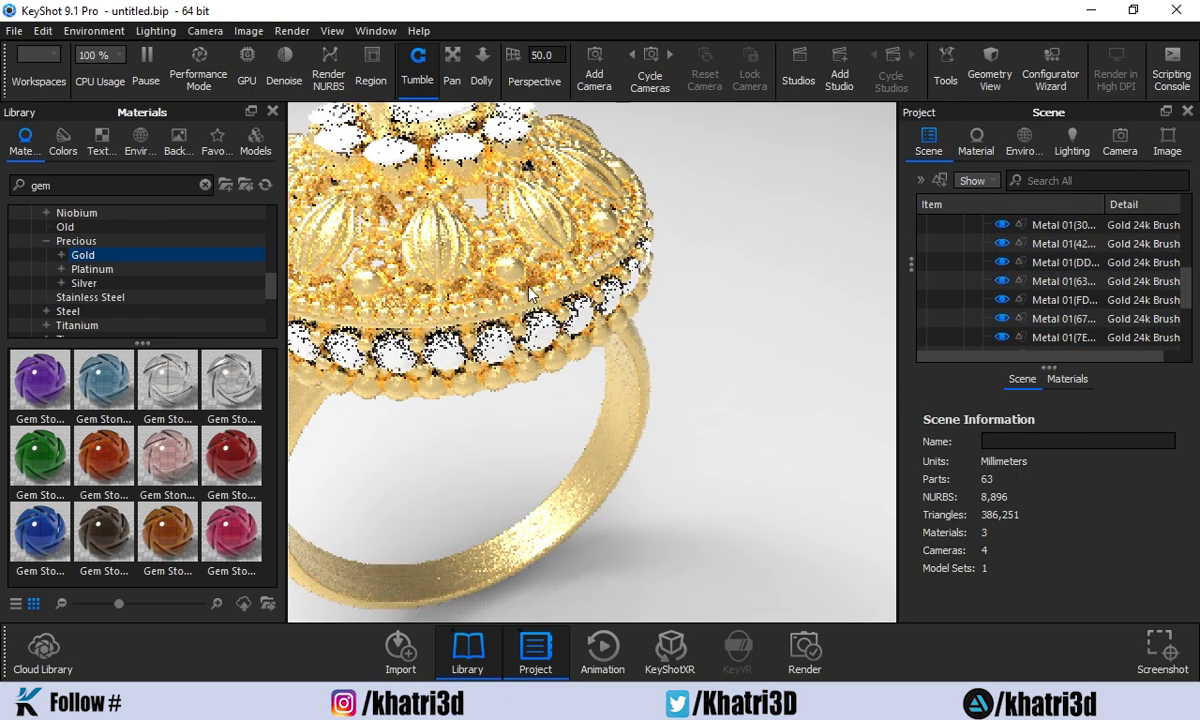
Select the Gem 03 group in the scene tree and check individual side stones on the ring against it.
scroll(1040, 300, down, 2)
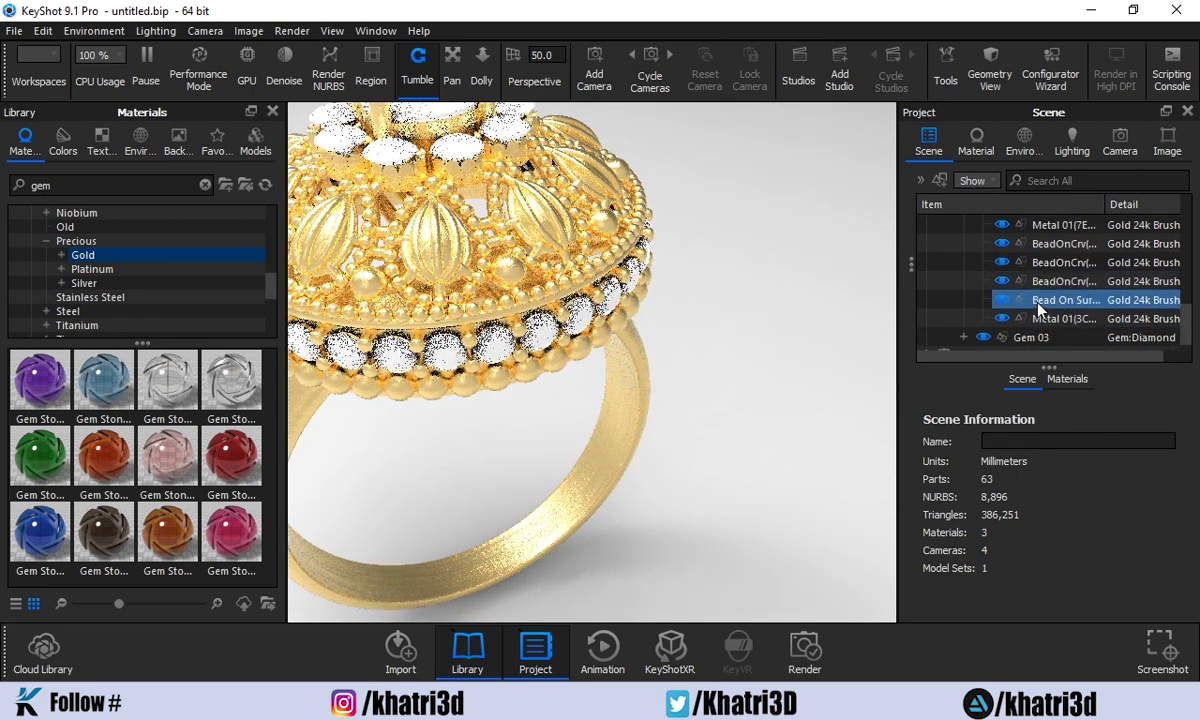
scroll(1040, 310, down, 1)
click(1030, 318)
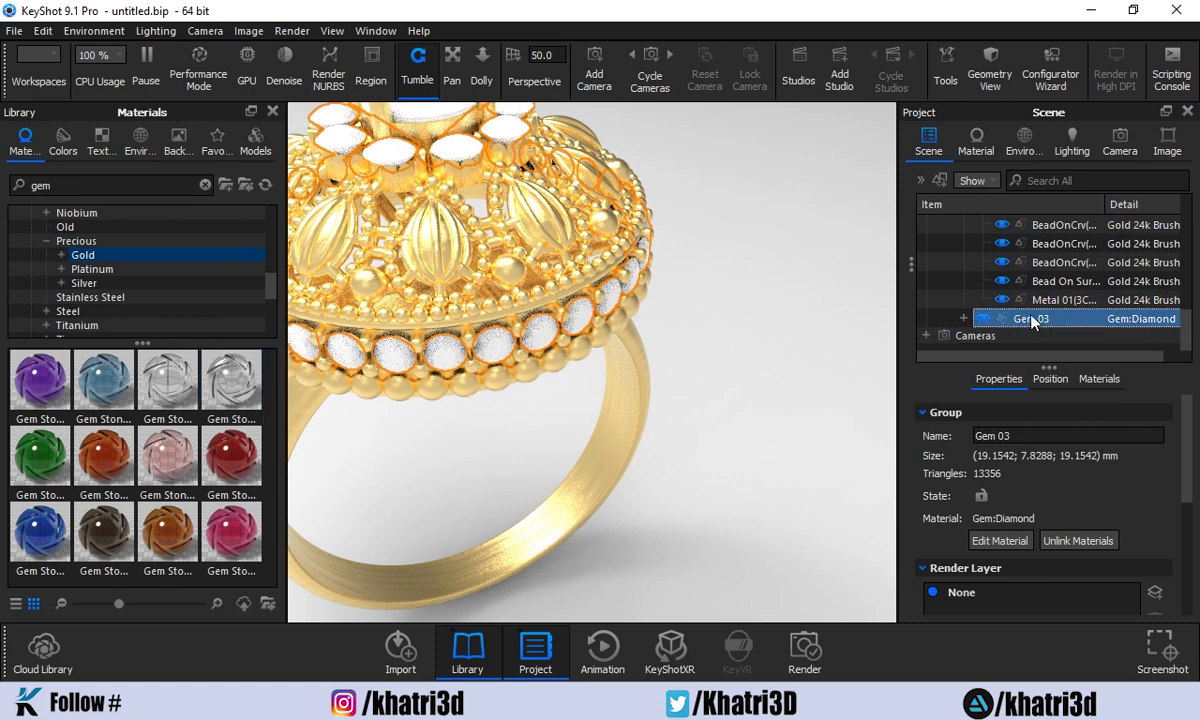
click(496, 345)
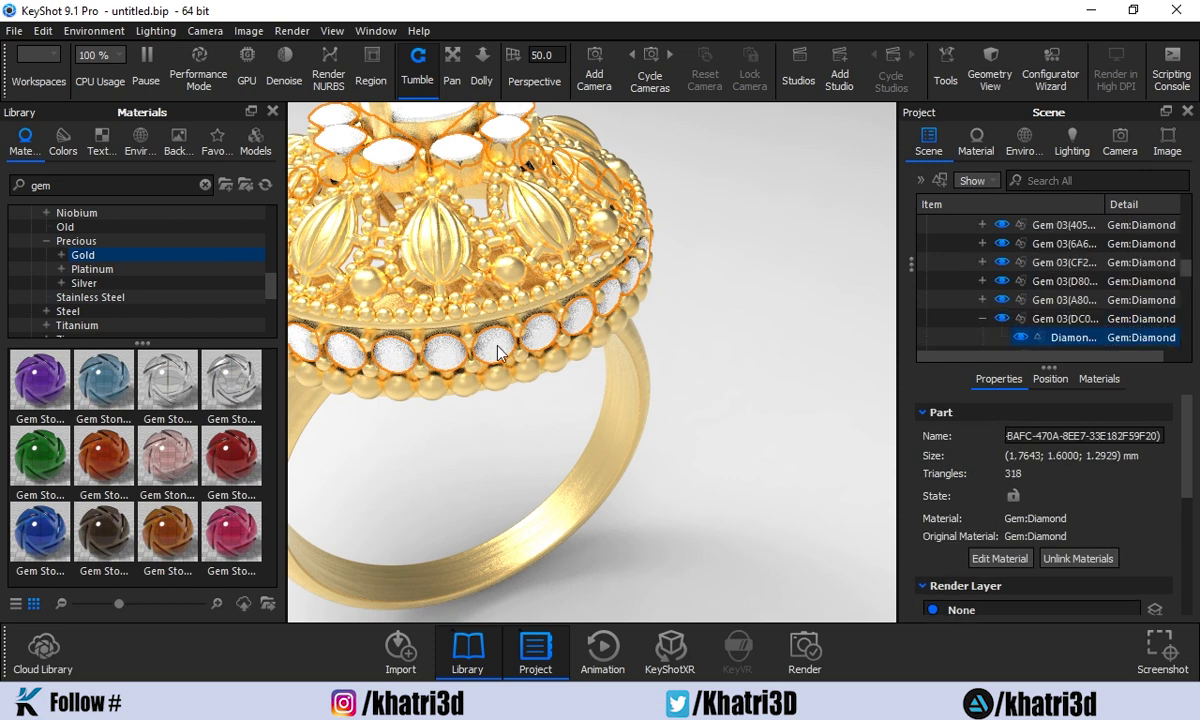
click(607, 310)
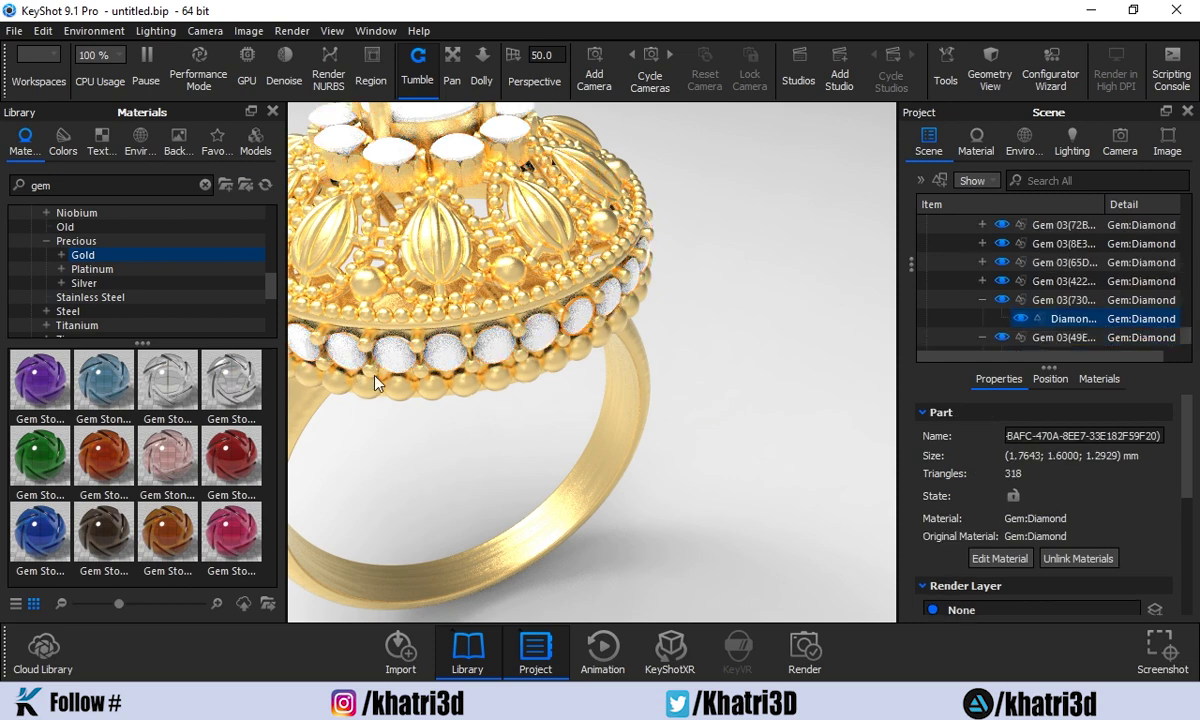
drag(607, 310, 549, 316)
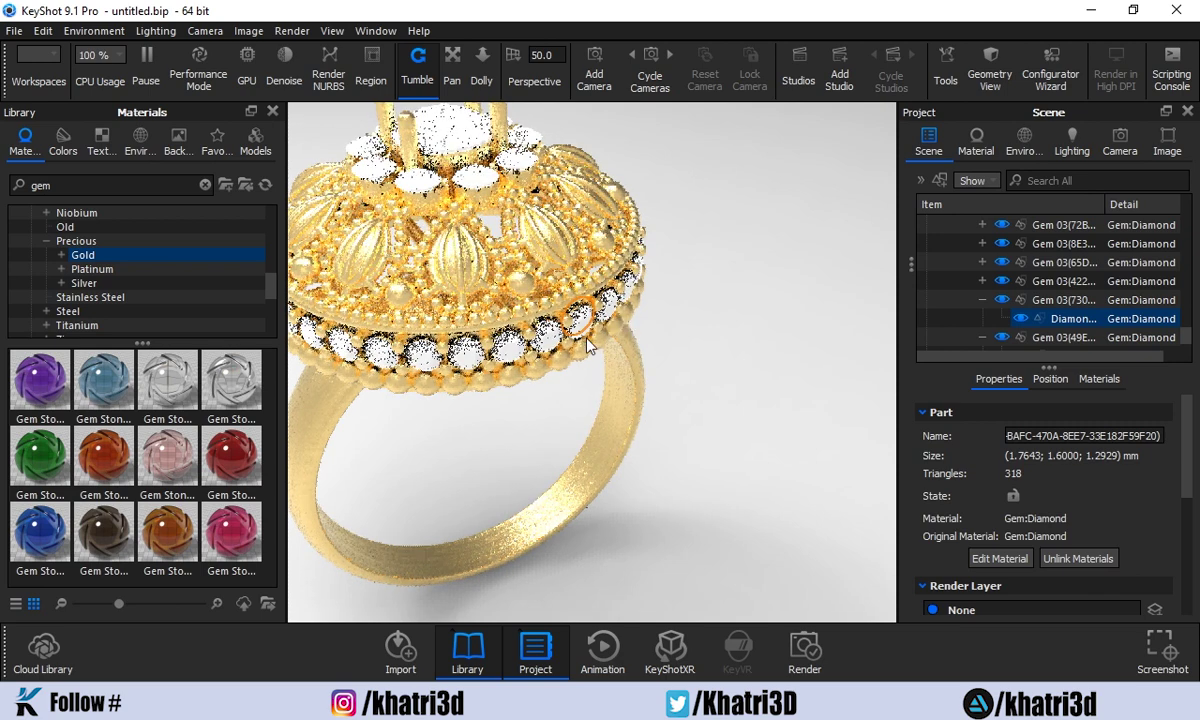
scroll(548, 318, down, 2)
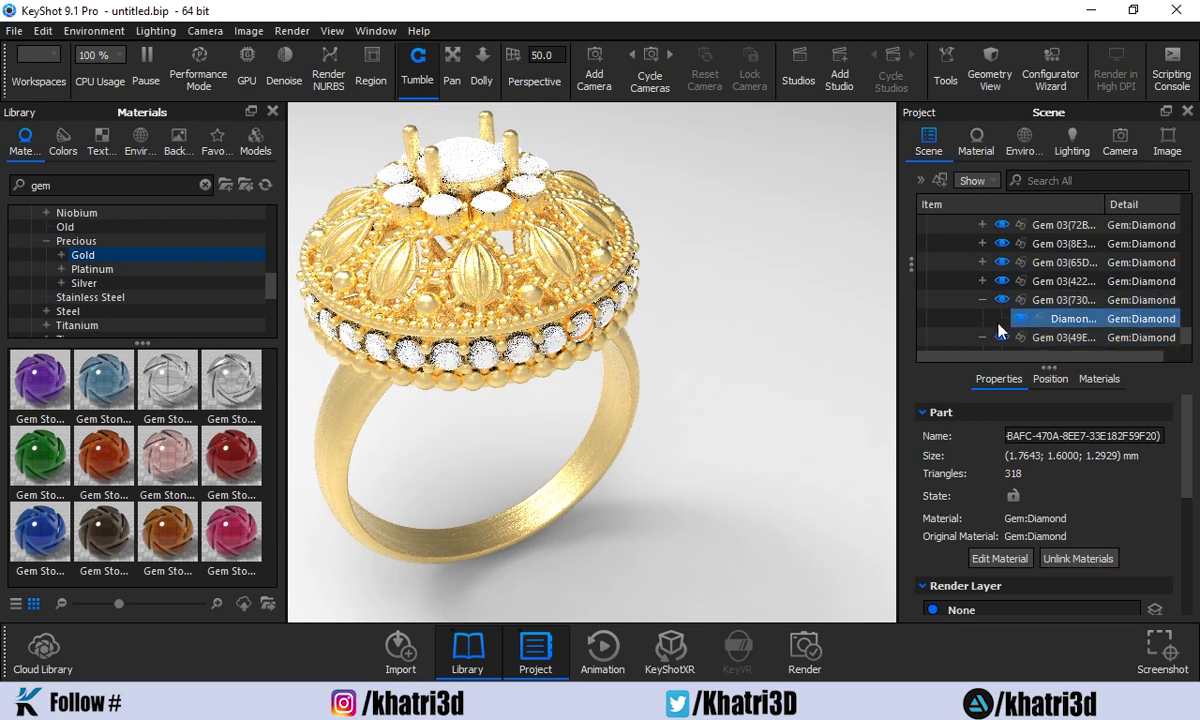
Collapse the expanded groups in the scene tree and apply Gem Stone Diamond to the whole Gem 03 group.
scroll(1033, 339, up, 1)
scroll(1033, 330, up, 5)
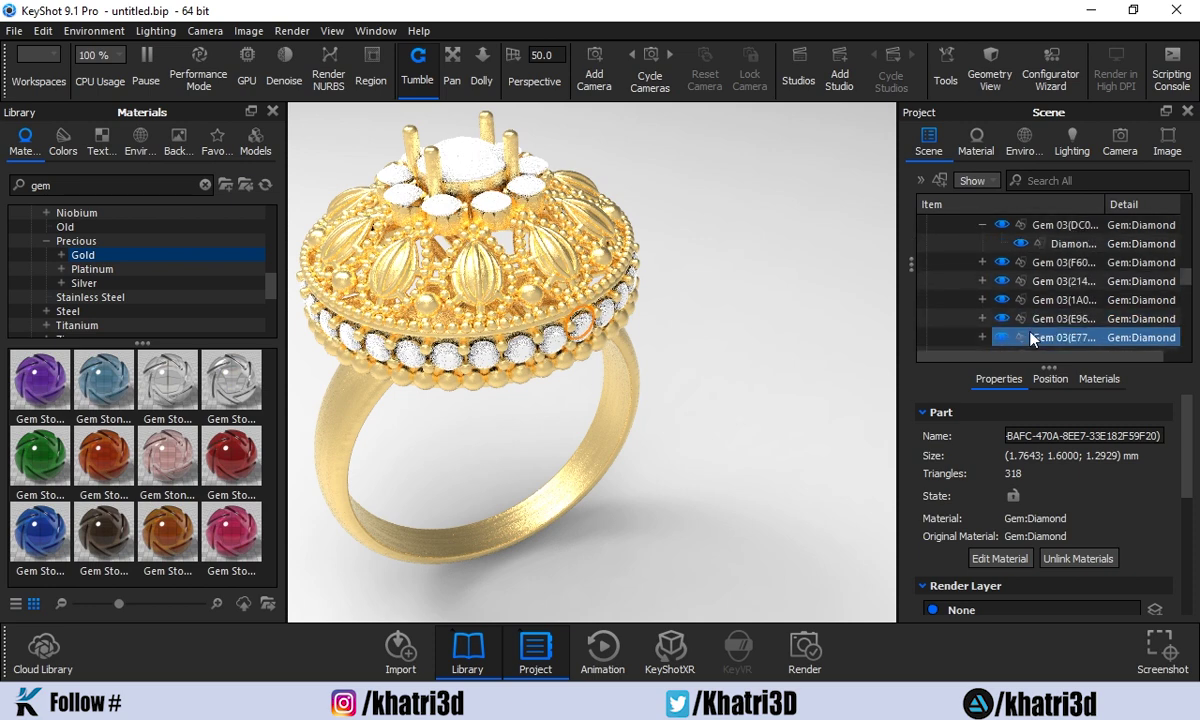
click(952, 256)
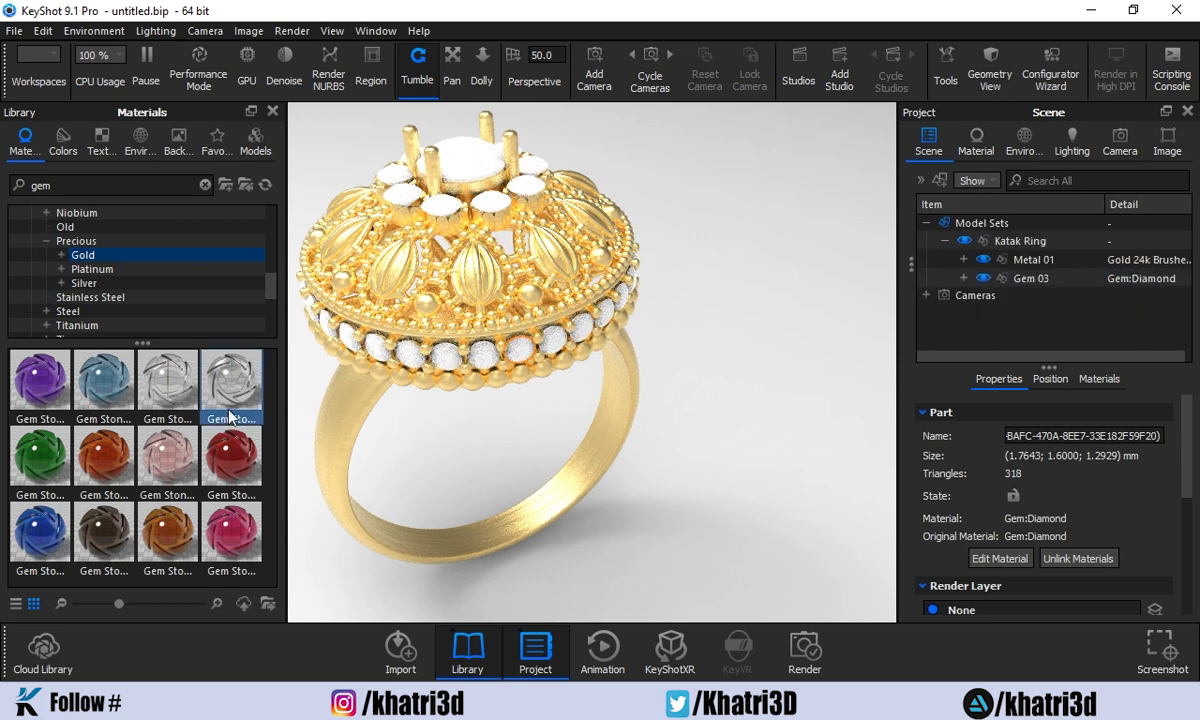
mouse_move(224, 398)
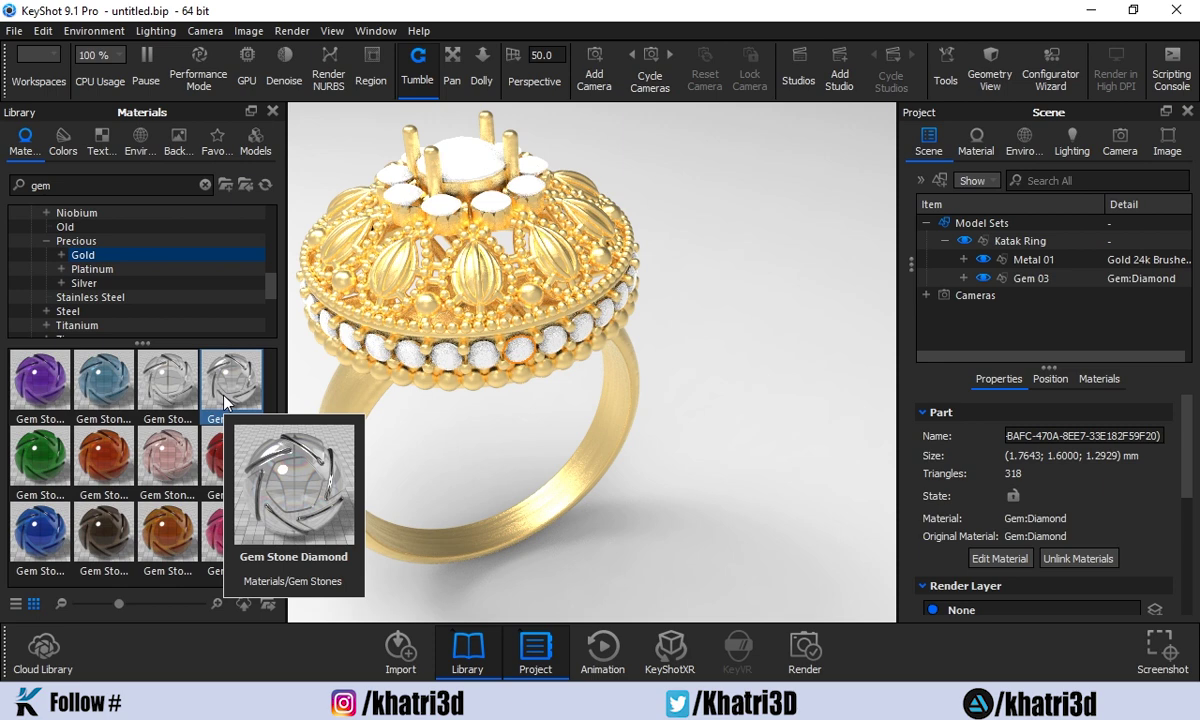
drag(229, 396, 1038, 280)
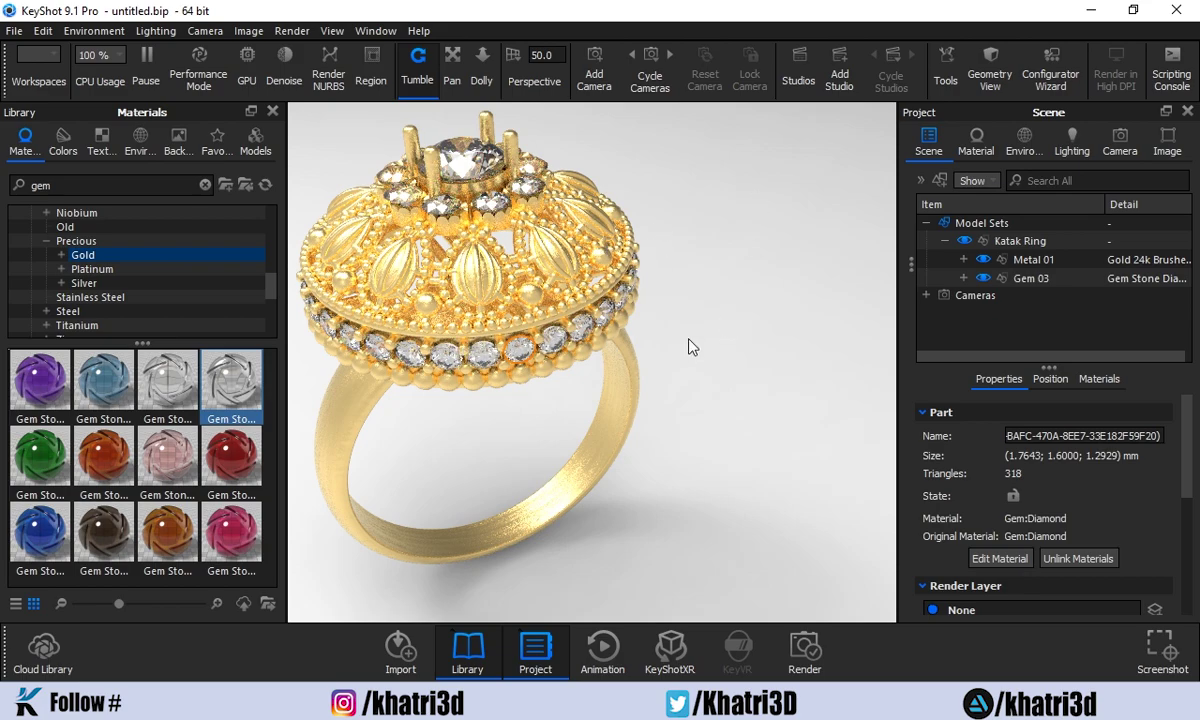
drag(720, 377, 702, 303)
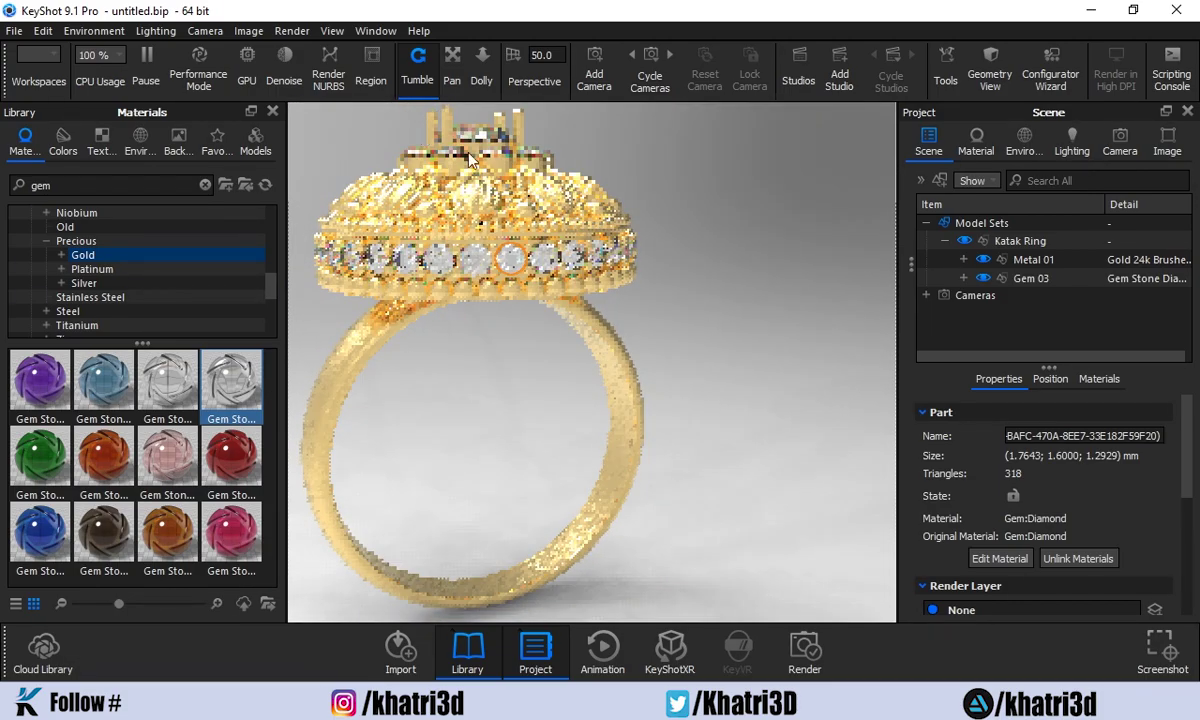
Turn on Performance Mode, view the ring from several angles with it active, and turn the mode off again.
click(287, 62)
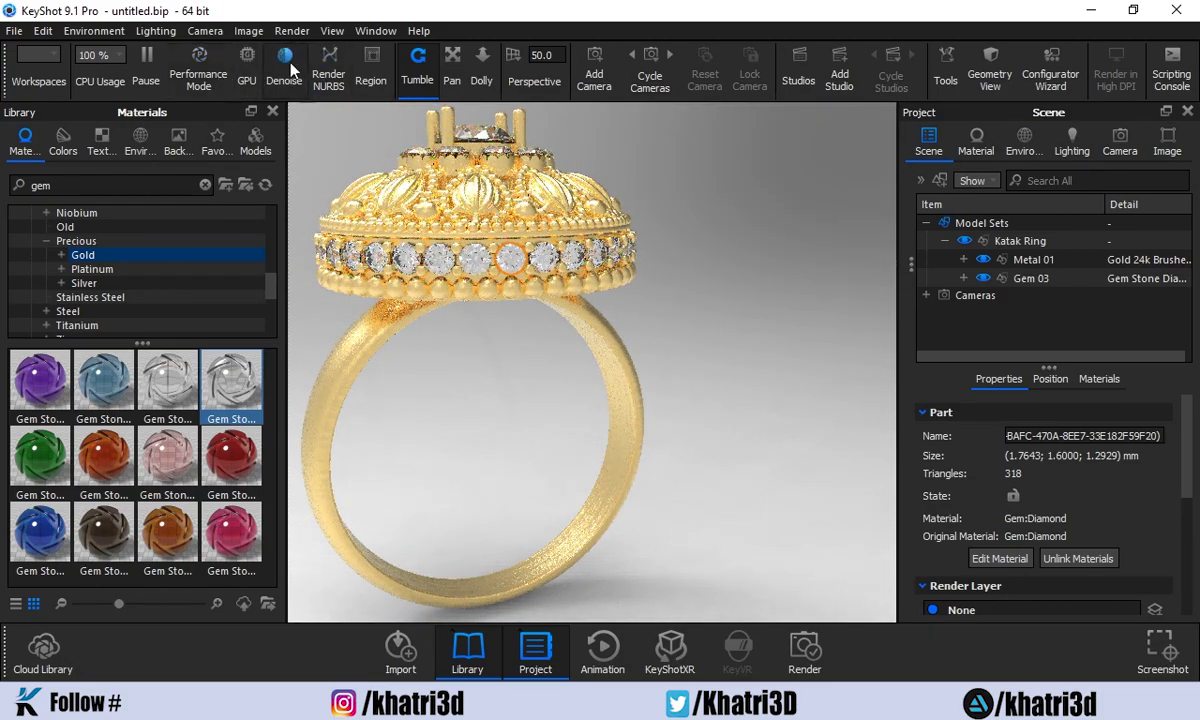
click(200, 68)
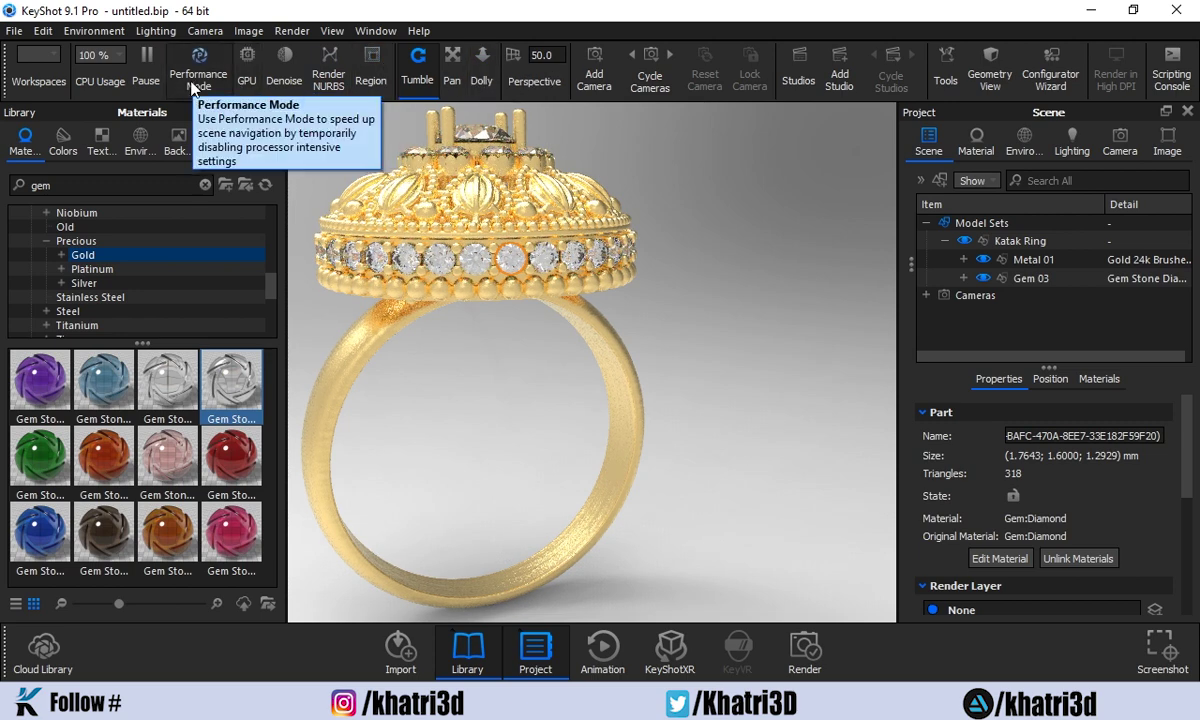
click(199, 78)
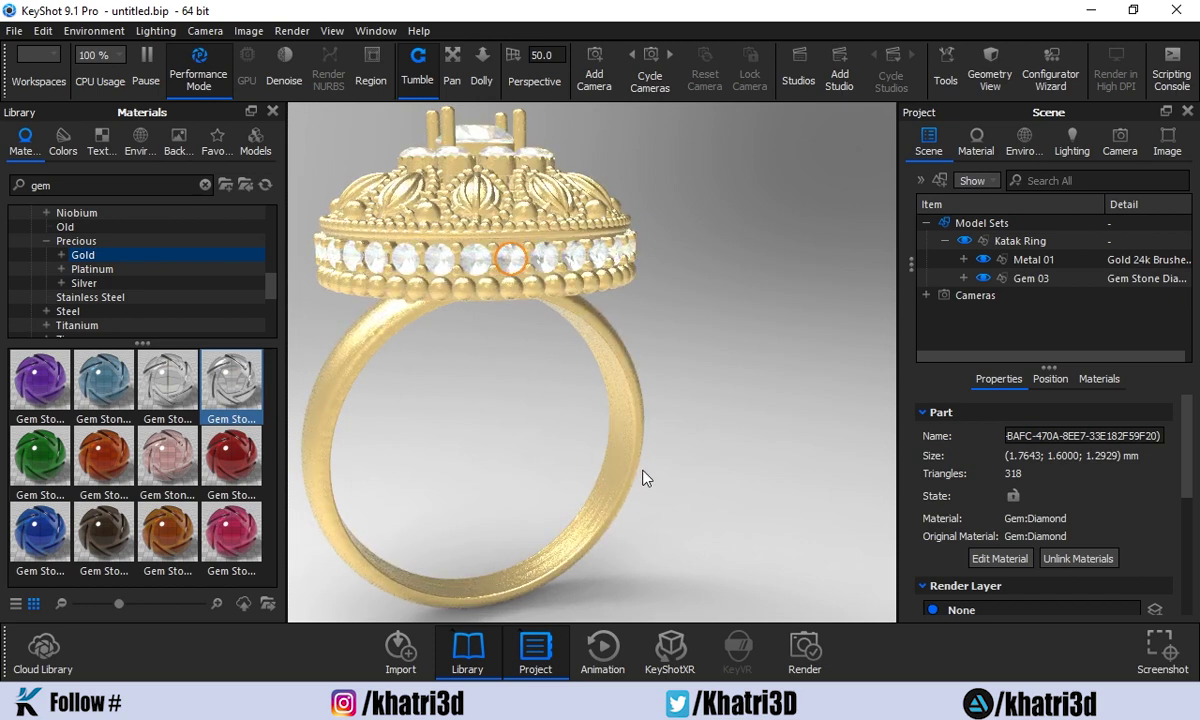
drag(734, 322, 496, 335)
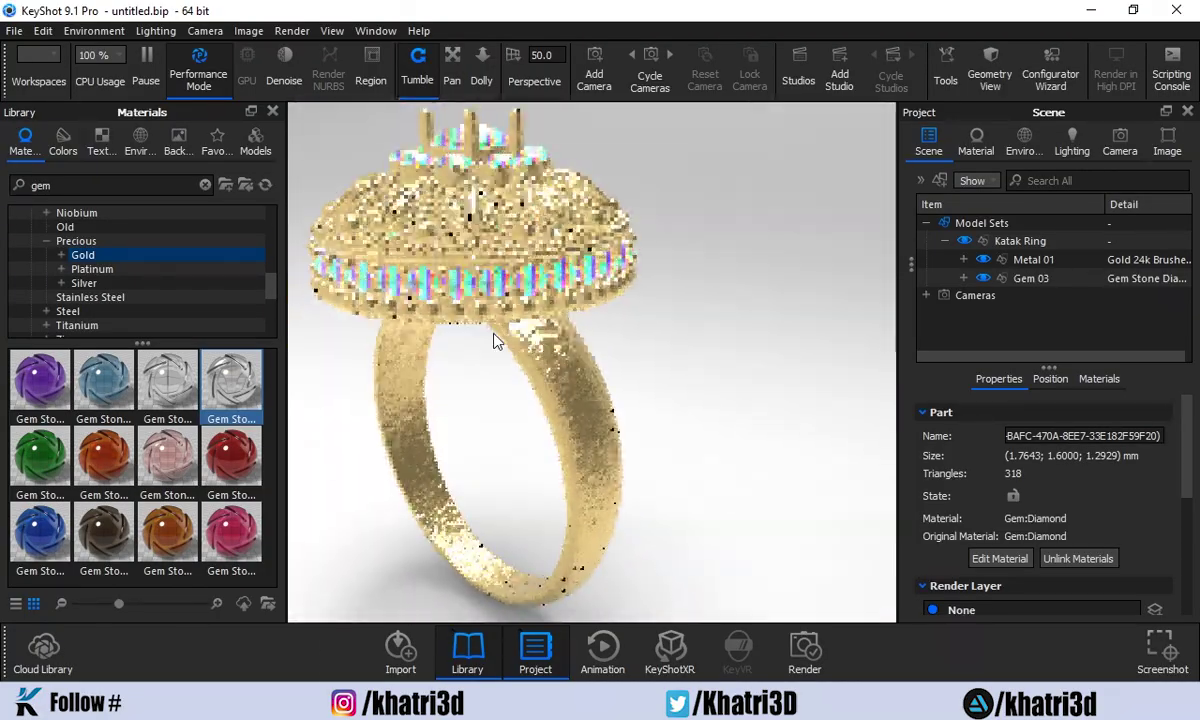
click(197, 75)
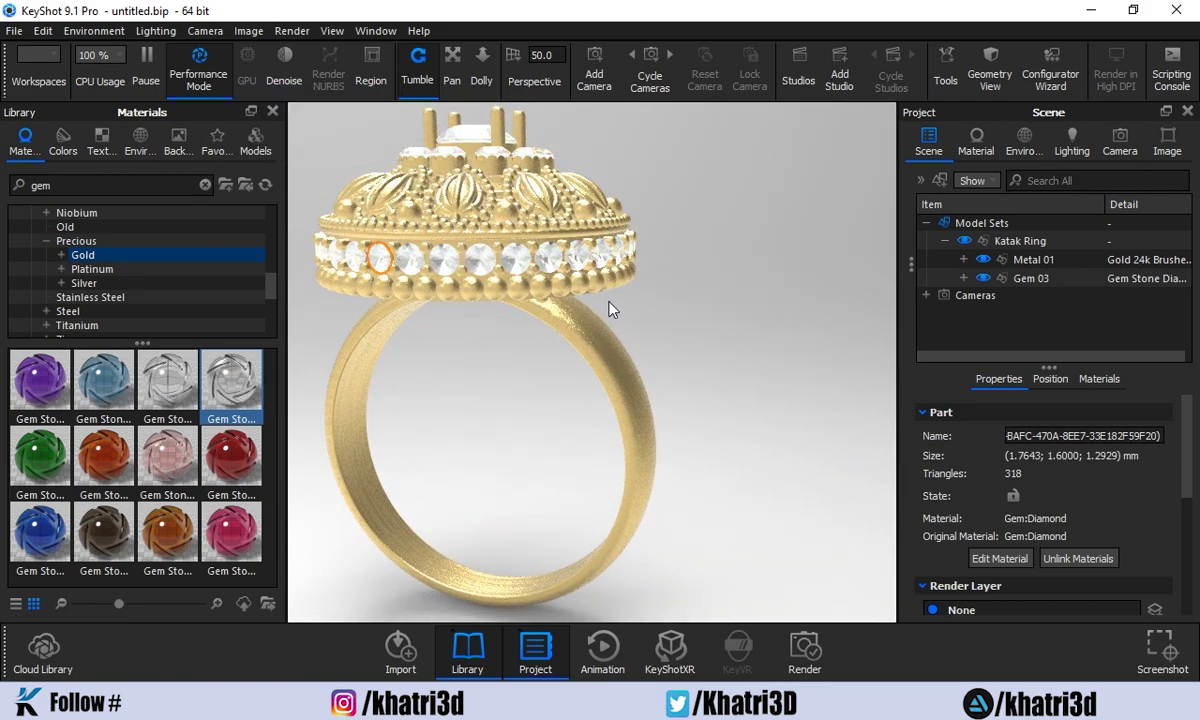
drag(637, 324, 797, 411)
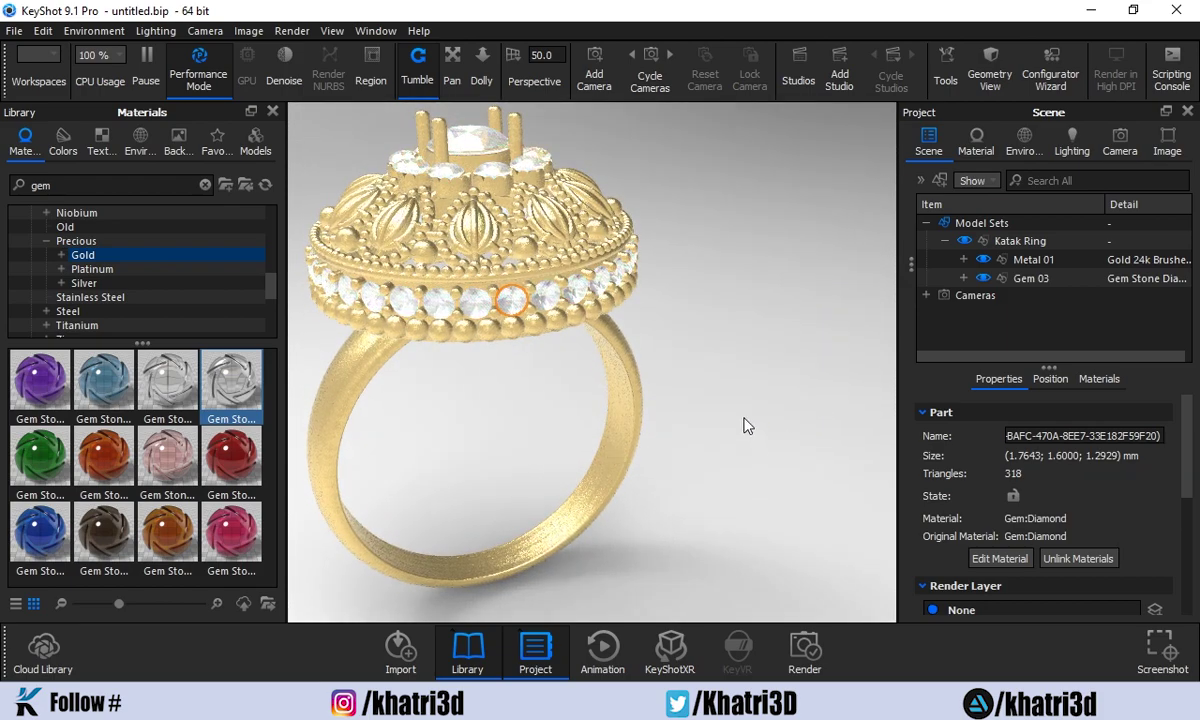
drag(782, 437, 600, 396)
click(196, 84)
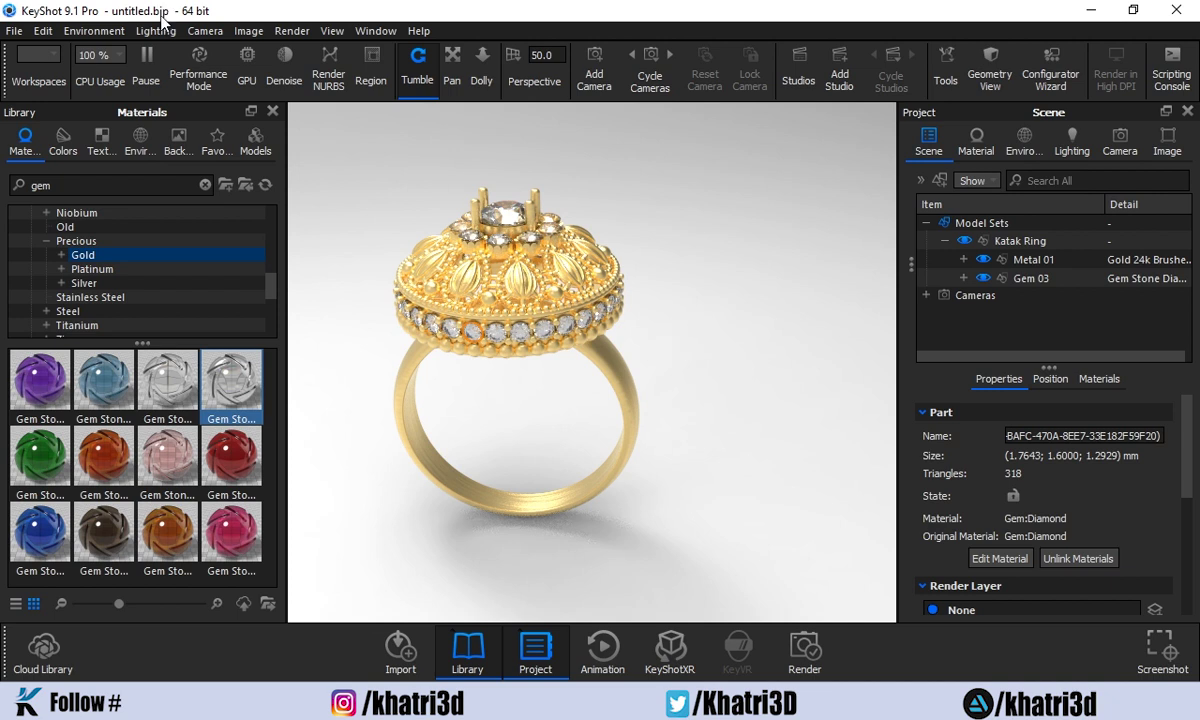
Switch the camera navigation to Pan, return it to Tumble and view the ring from another angle.
click(248, 72)
click(443, 84)
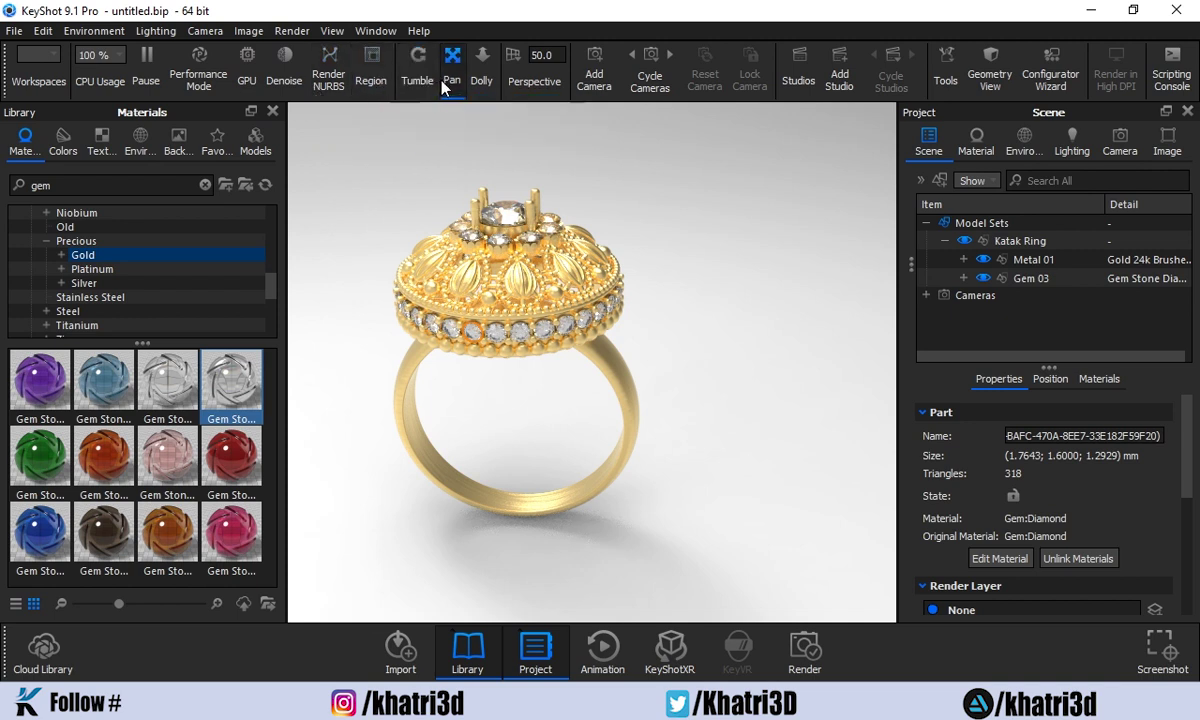
click(412, 74)
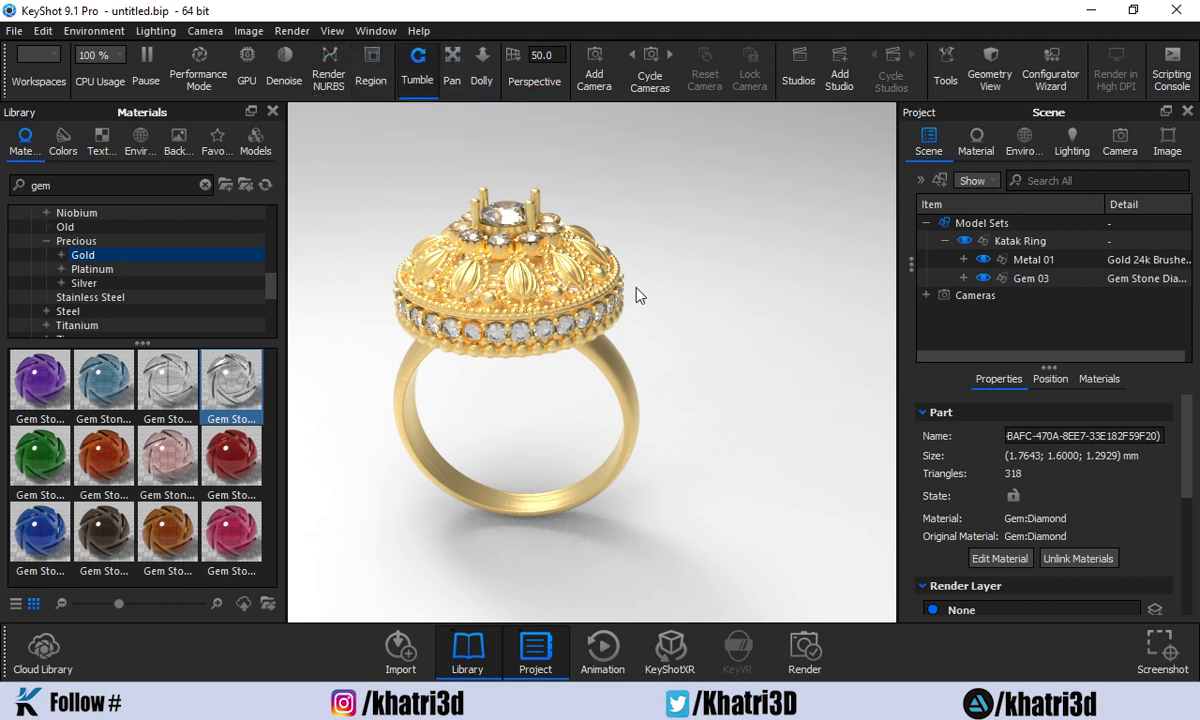
drag(612, 262, 702, 310)
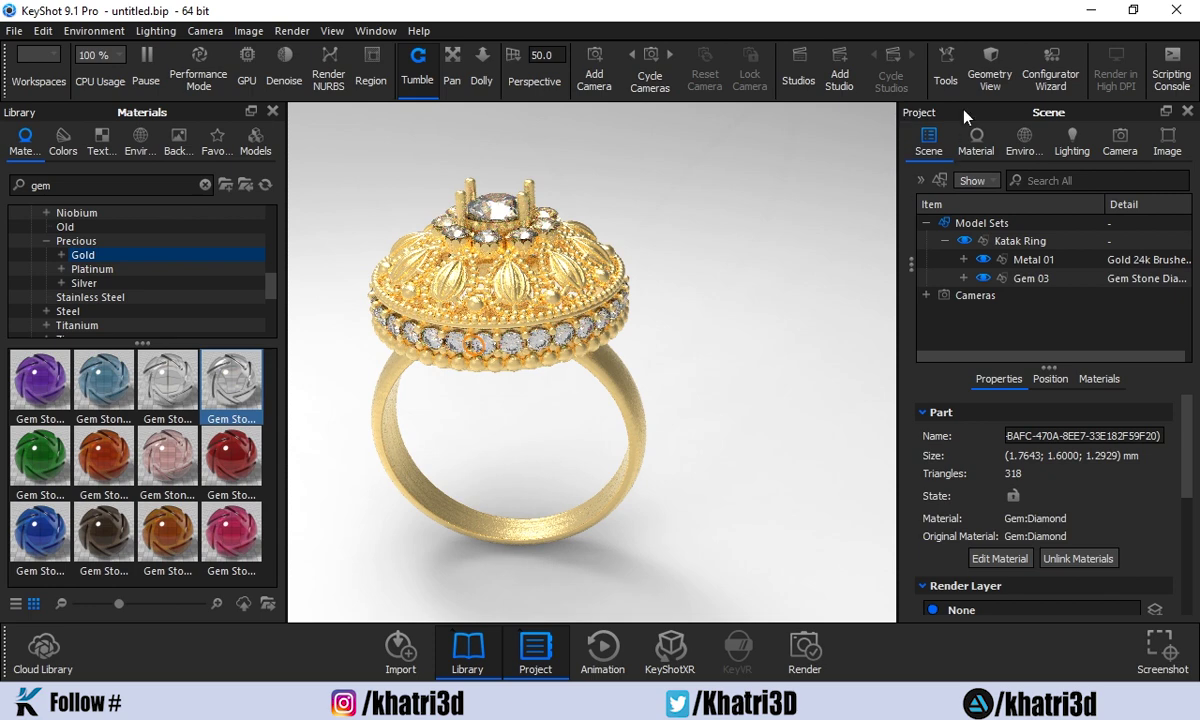
click(946, 78)
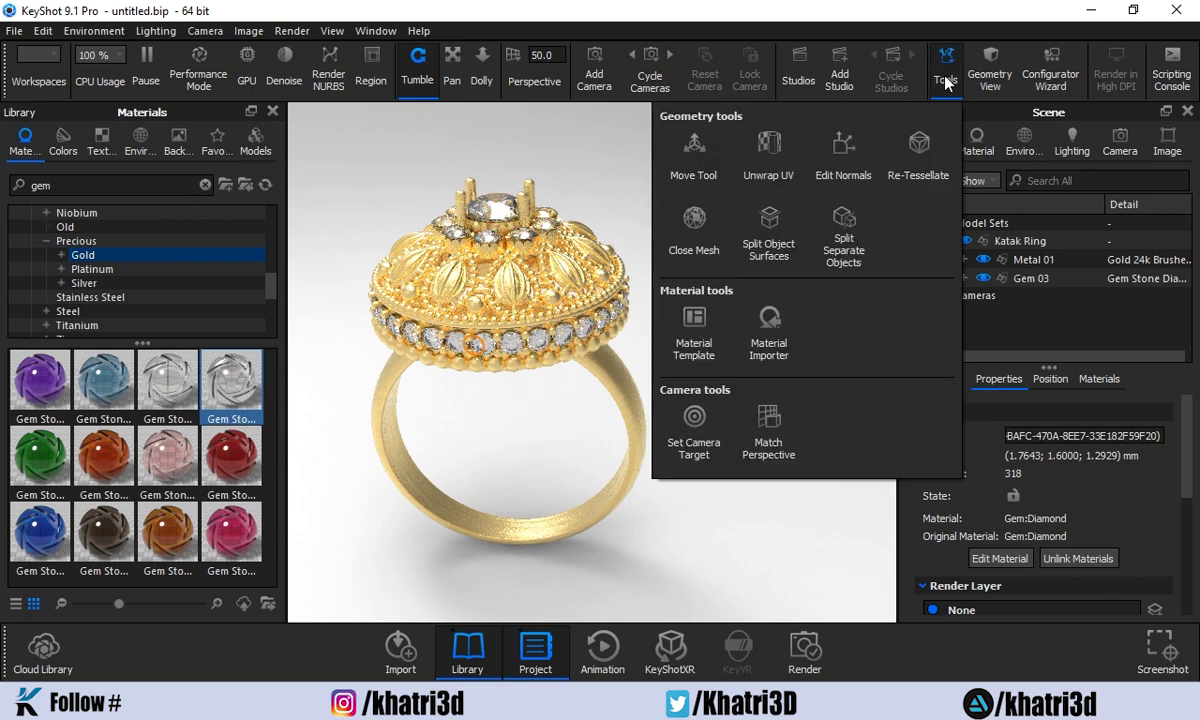
click(680, 174)
scroll(653, 230, down, 3)
drag(653, 230, 656, 233)
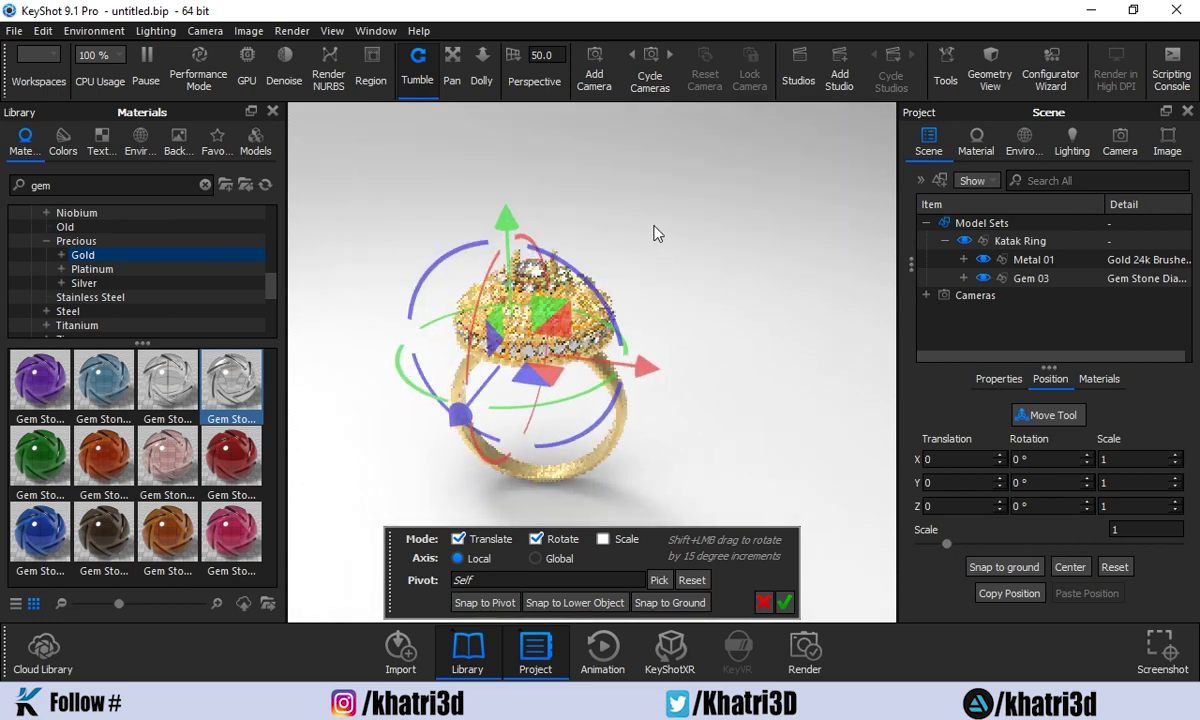
drag(632, 373, 712, 373)
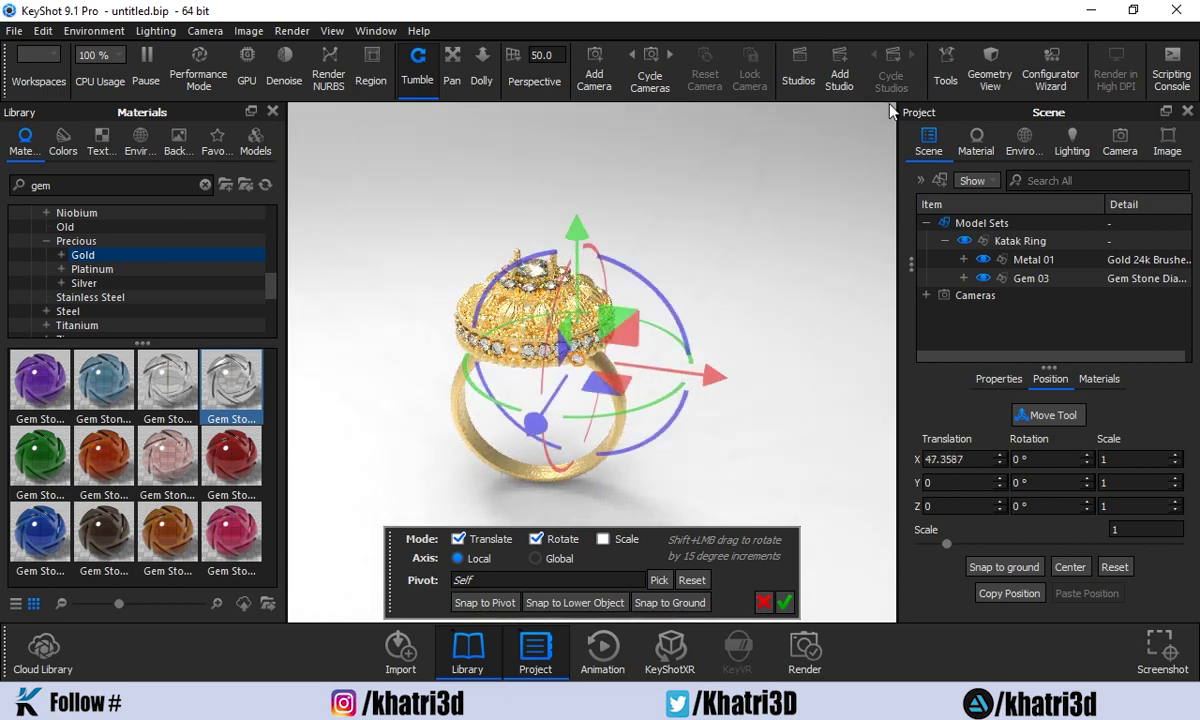
click(955, 80)
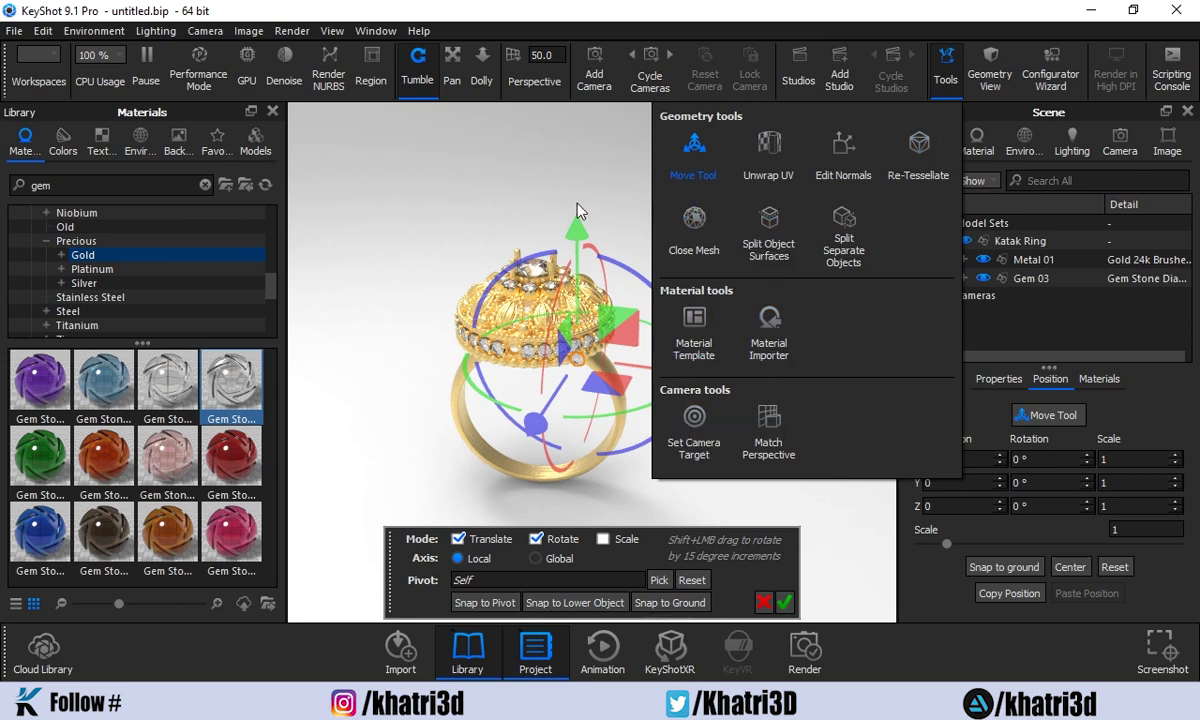
click(513, 204)
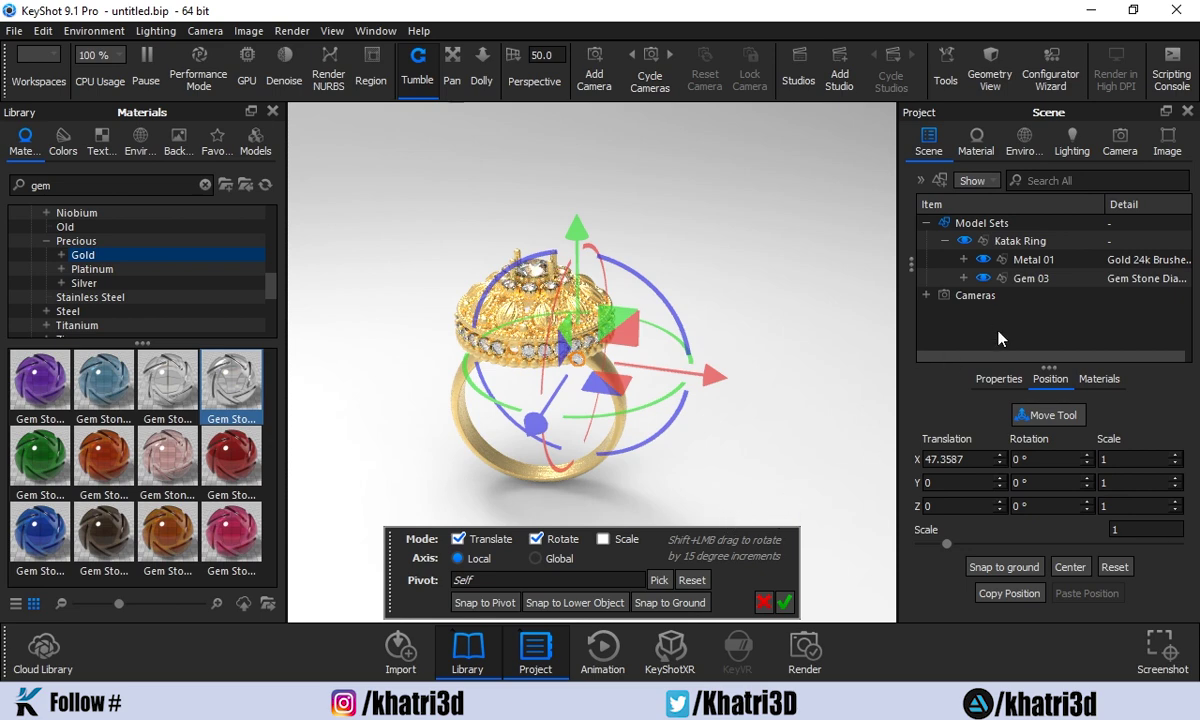
click(764, 601)
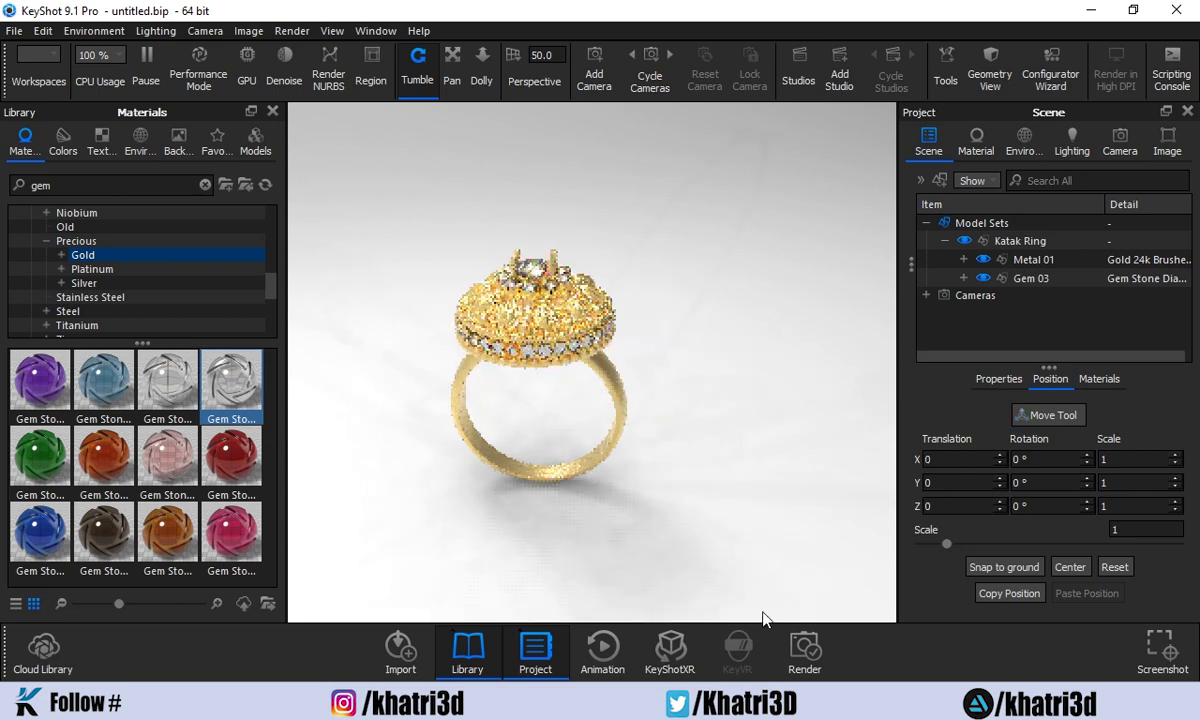
Select the whole Katak Ring model and raise it above the ground with the Move Tool.
click(944, 242)
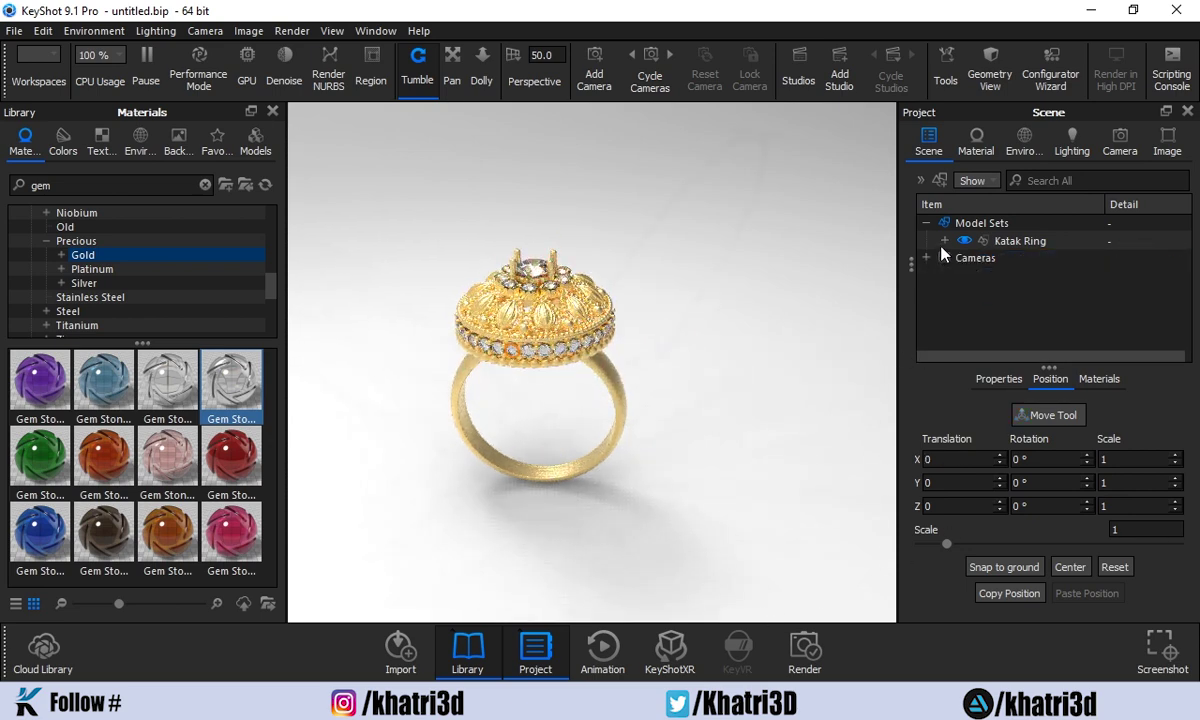
click(1020, 242)
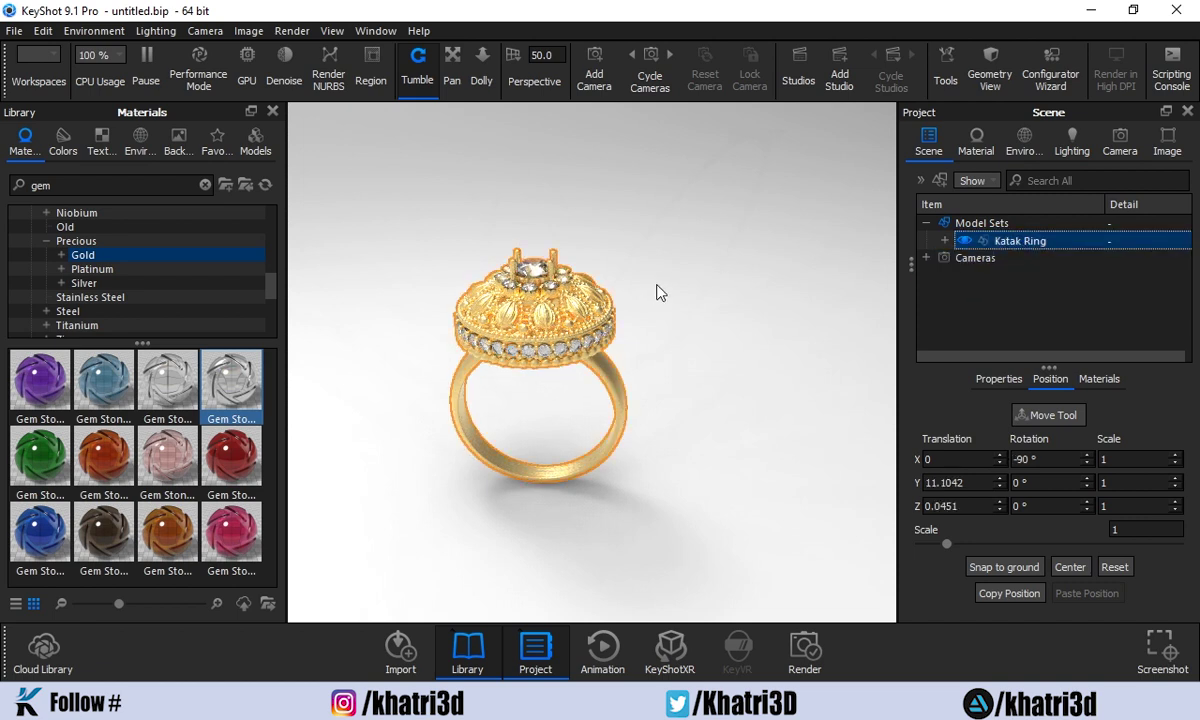
click(946, 80)
click(680, 162)
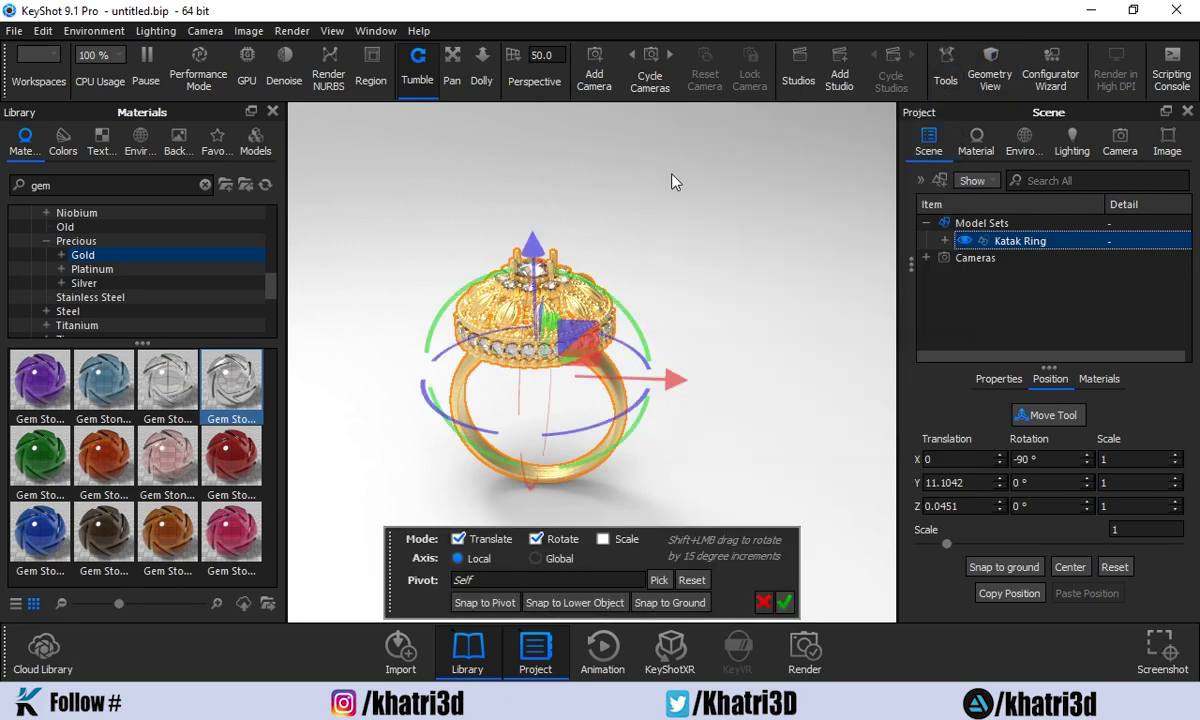
drag(535, 282, 536, 228)
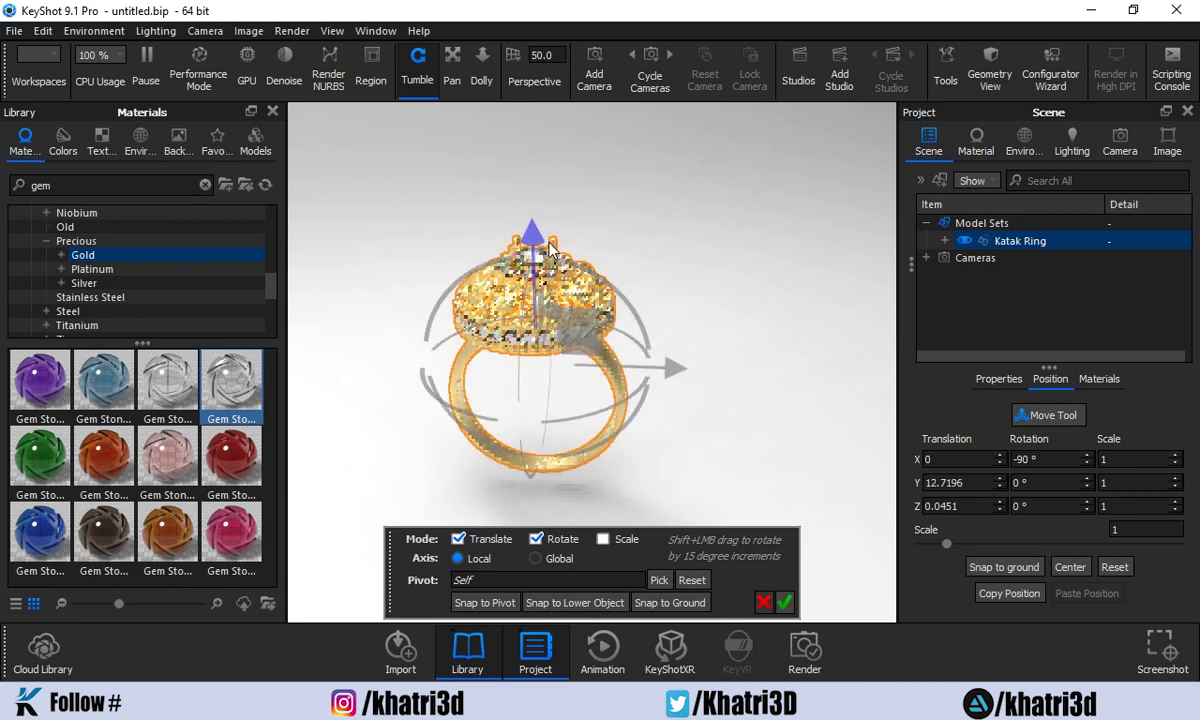
Rotate the Katak Ring about its local axes to about -118° in X, -75° in Y and -64° in Z.
drag(645, 323, 640, 449)
drag(777, 418, 560, 412)
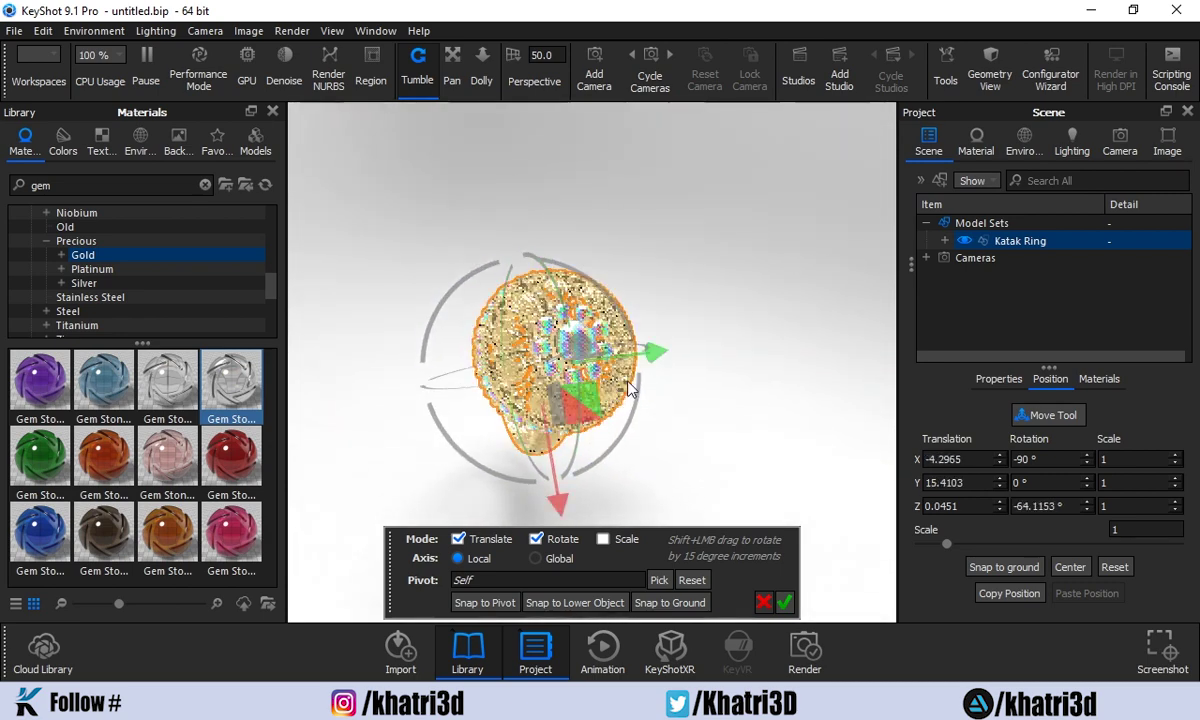
drag(646, 401, 560, 445)
drag(785, 402, 848, 325)
drag(561, 456, 489, 456)
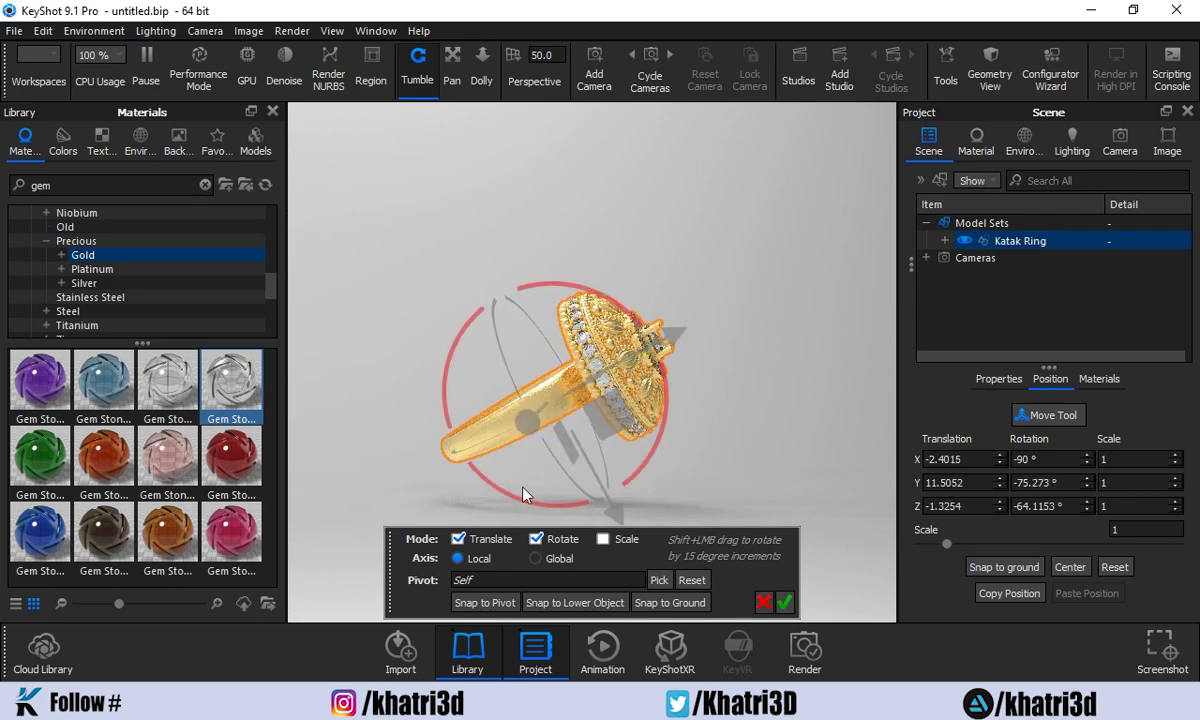
Lower the Katak Ring to the ground, rotate it to about -99° in X, and accept the Move Tool transformation.
click(676, 605)
mouse_move(701, 525)
mouse_down()
mouse_move(621, 407)
mouse_move(643, 450)
mouse_move(733, 359)
mouse_move(670, 333)
mouse_move(544, 447)
mouse_move(496, 471)
mouse_move(477, 445)
mouse_move(567, 323)
mouse_up()
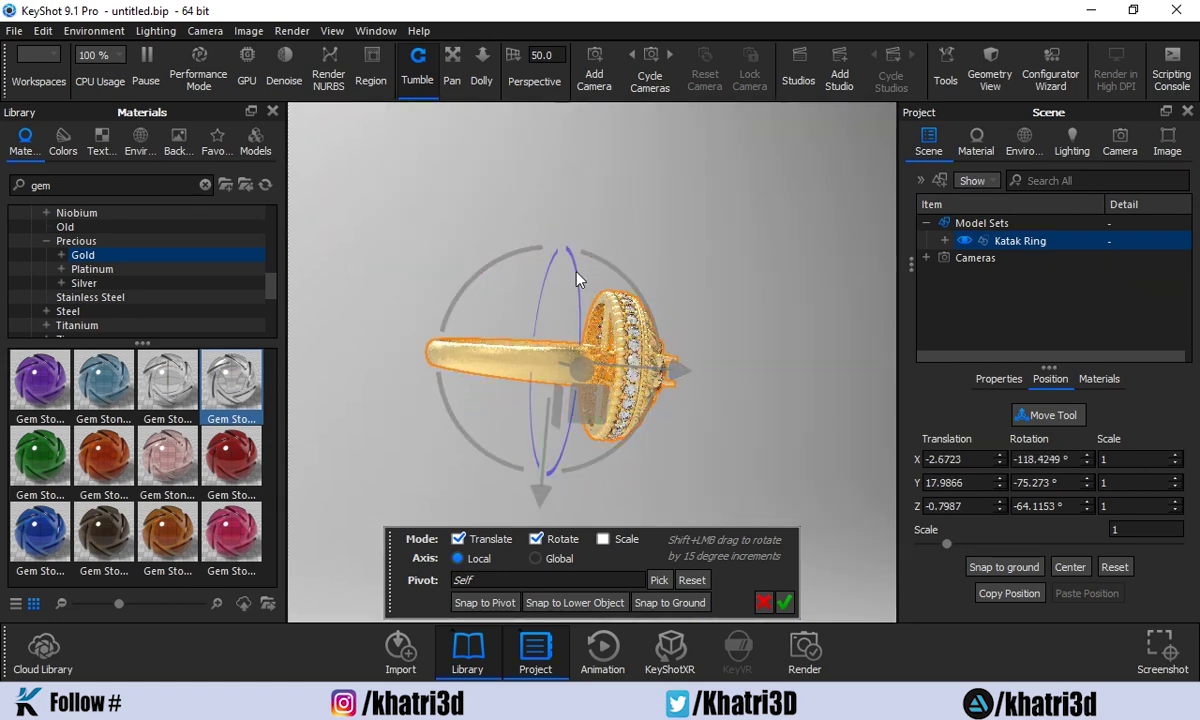
drag(543, 482, 531, 566)
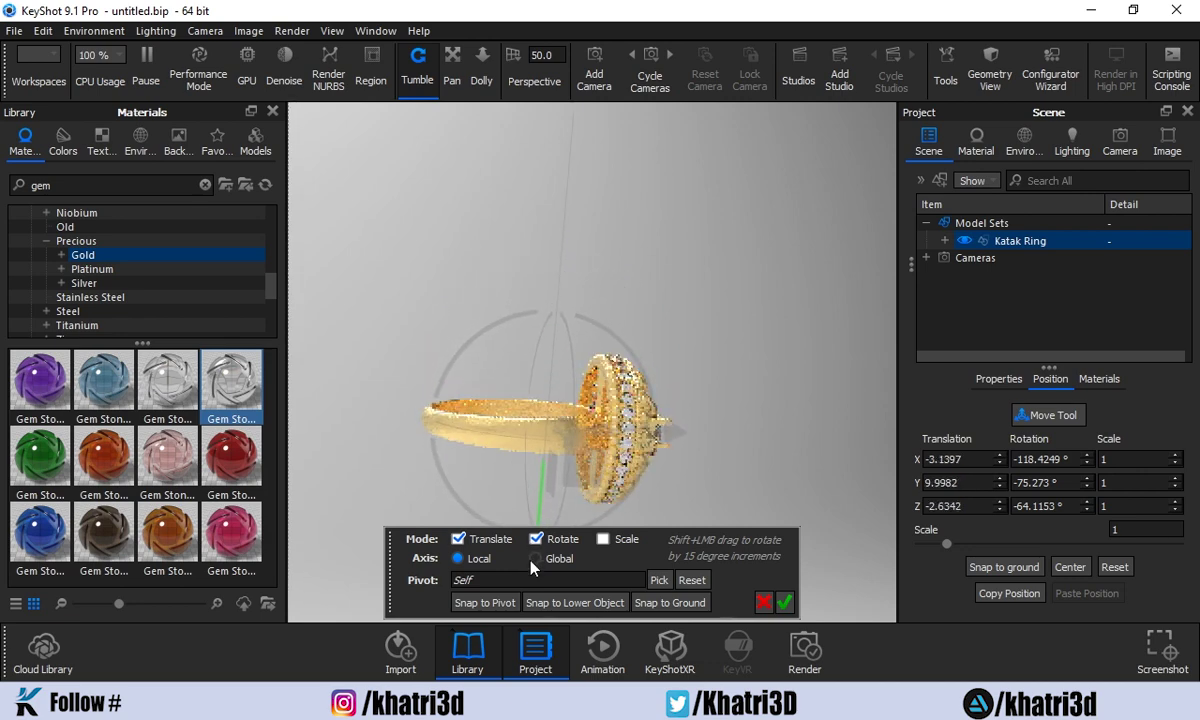
drag(660, 437, 668, 420)
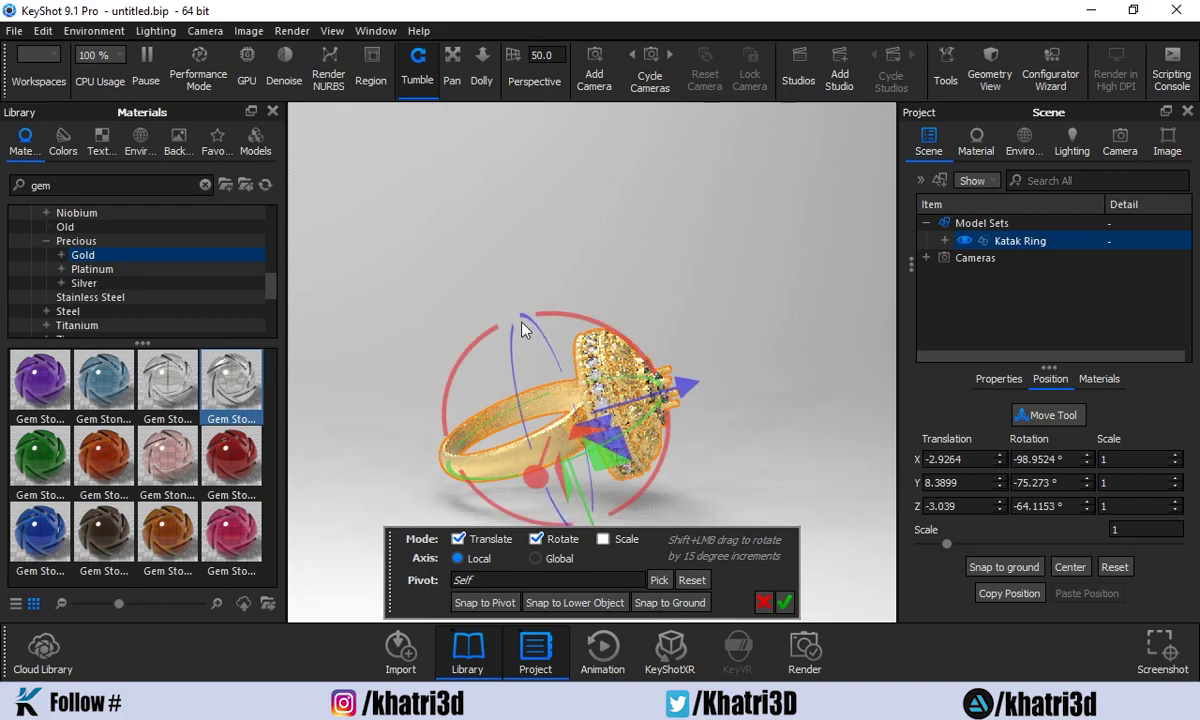
drag(588, 512, 559, 502)
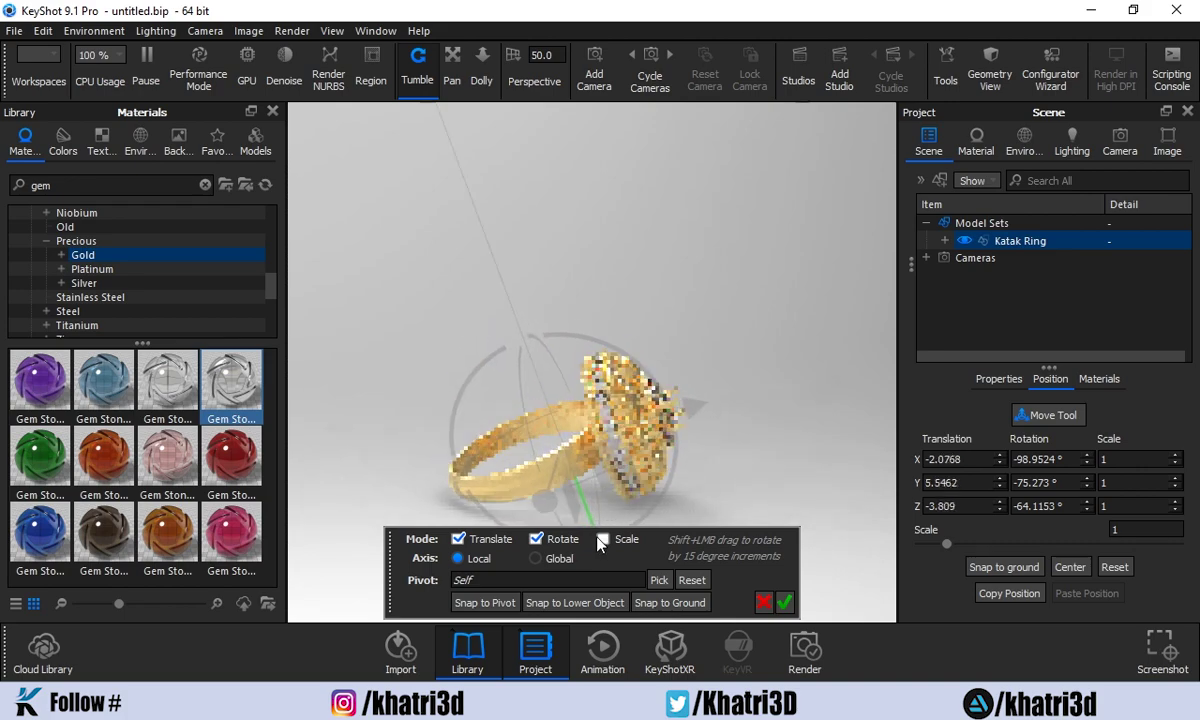
drag(705, 357, 835, 575)
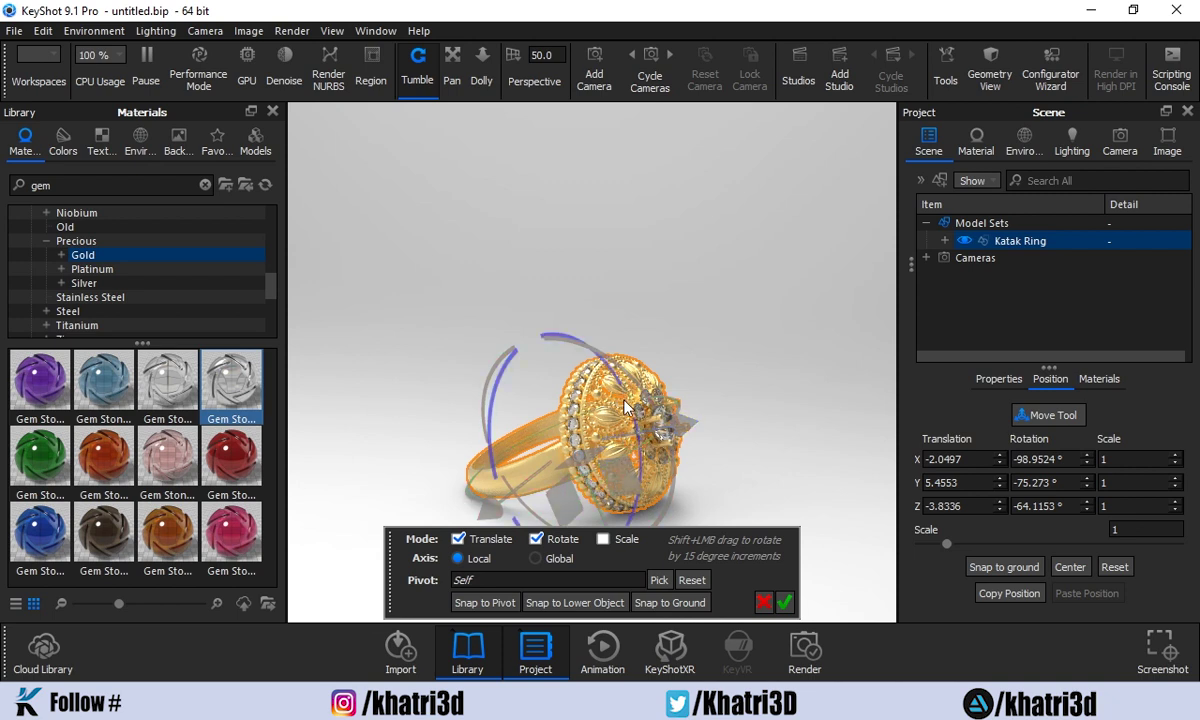
click(786, 603)
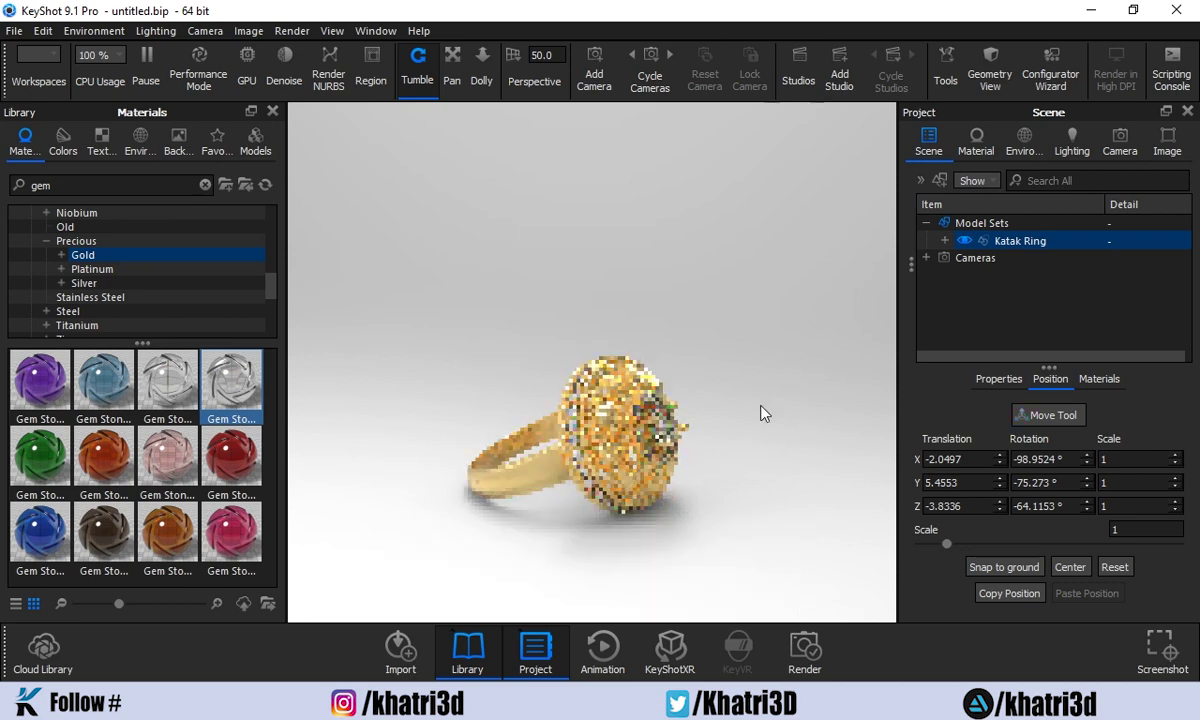
drag(760, 413, 782, 463)
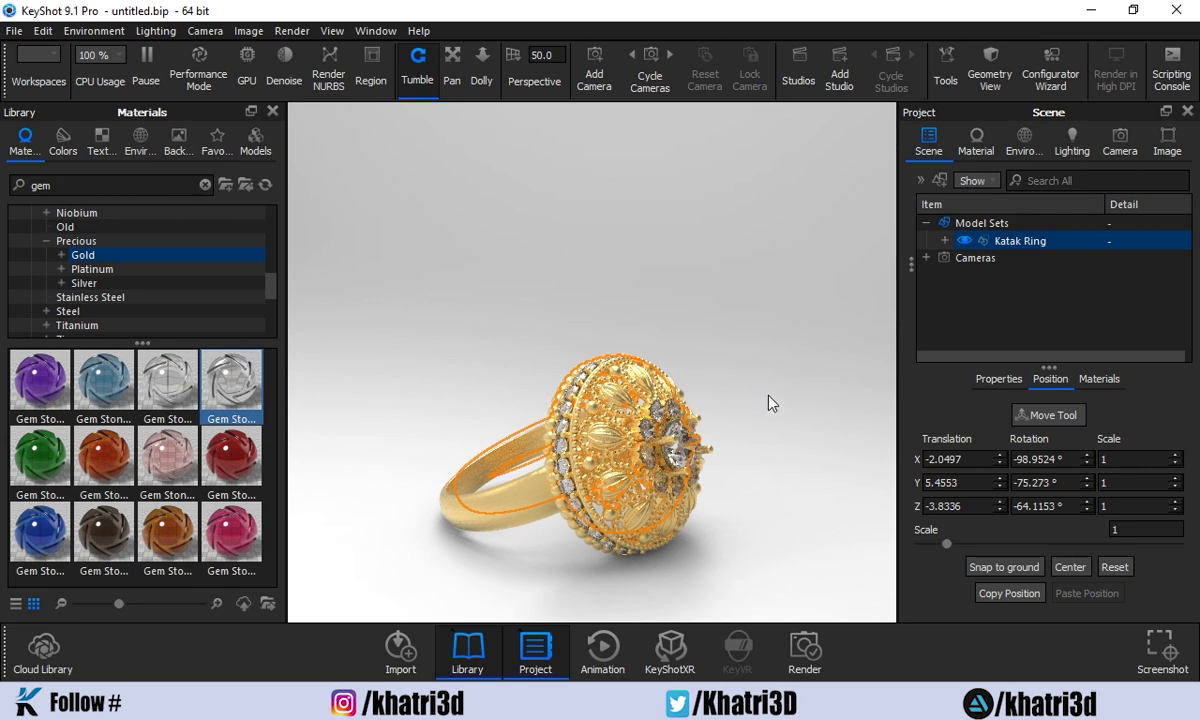
drag(770, 401, 801, 372)
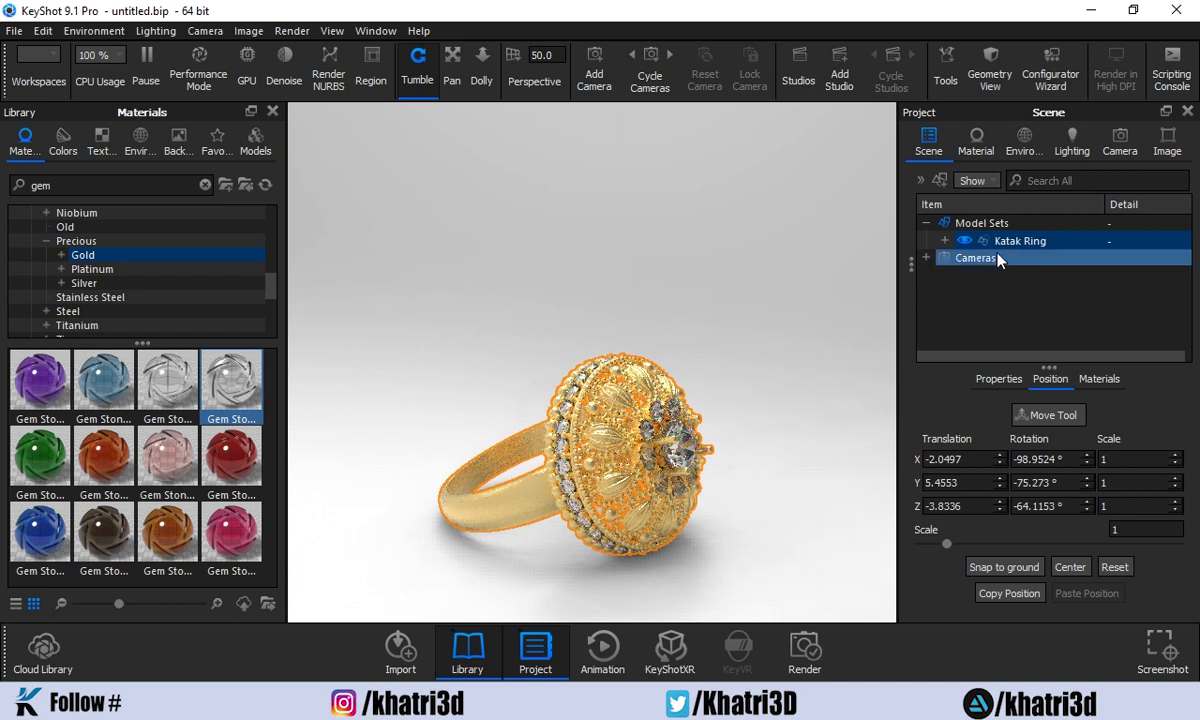
Try the Jewelry lighting preset on the ring and switch the scene lighting to the Product preset.
click(1072, 142)
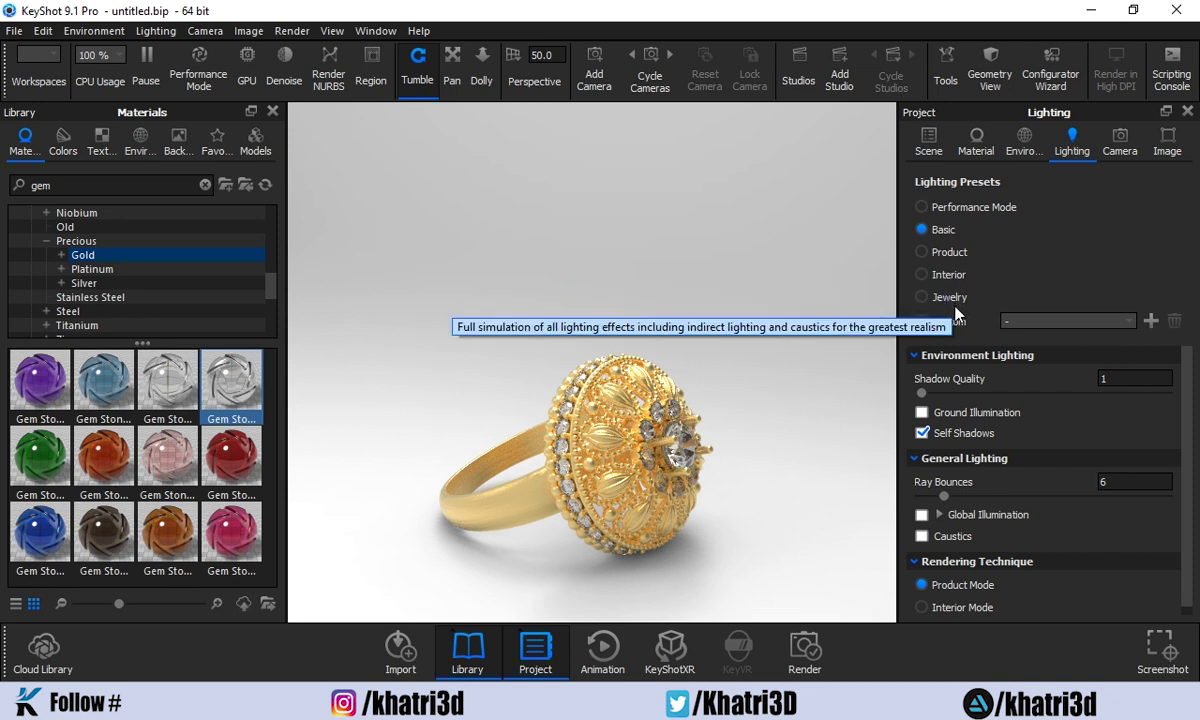
scroll(962, 480, down, 1)
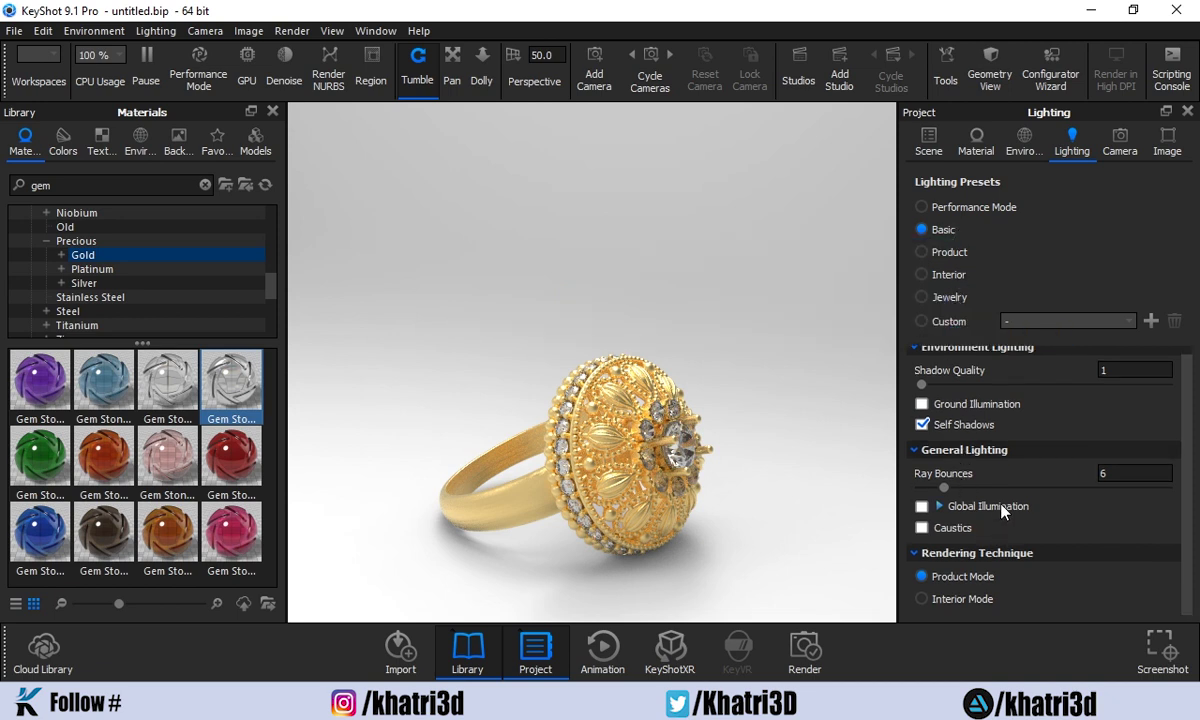
click(947, 299)
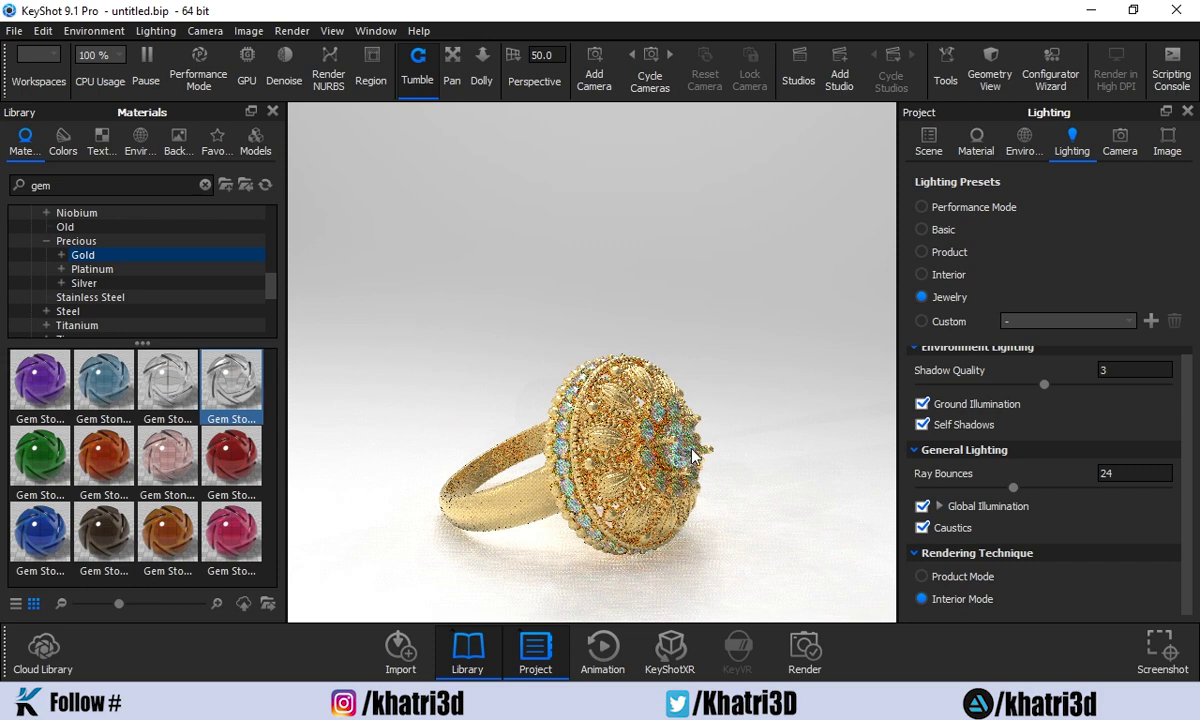
click(946, 252)
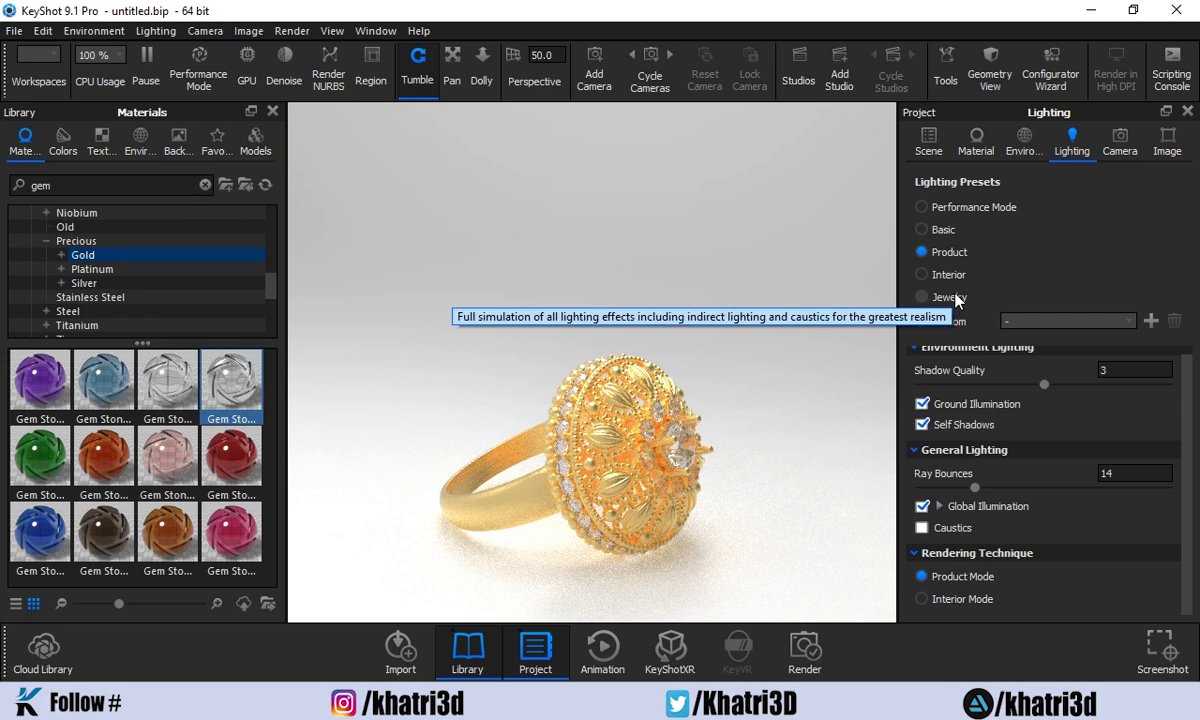
Turn on Caustics and set Ray Bounces to 24 in the general lighting settings.
click(925, 529)
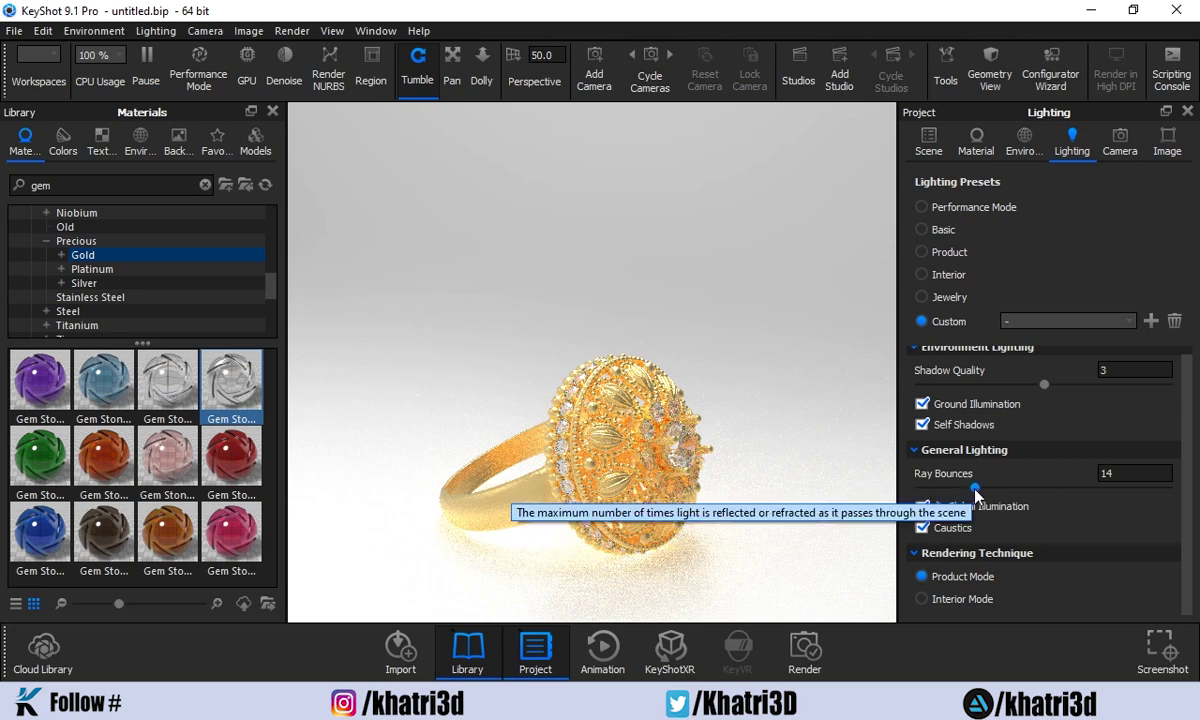
click(1106, 473)
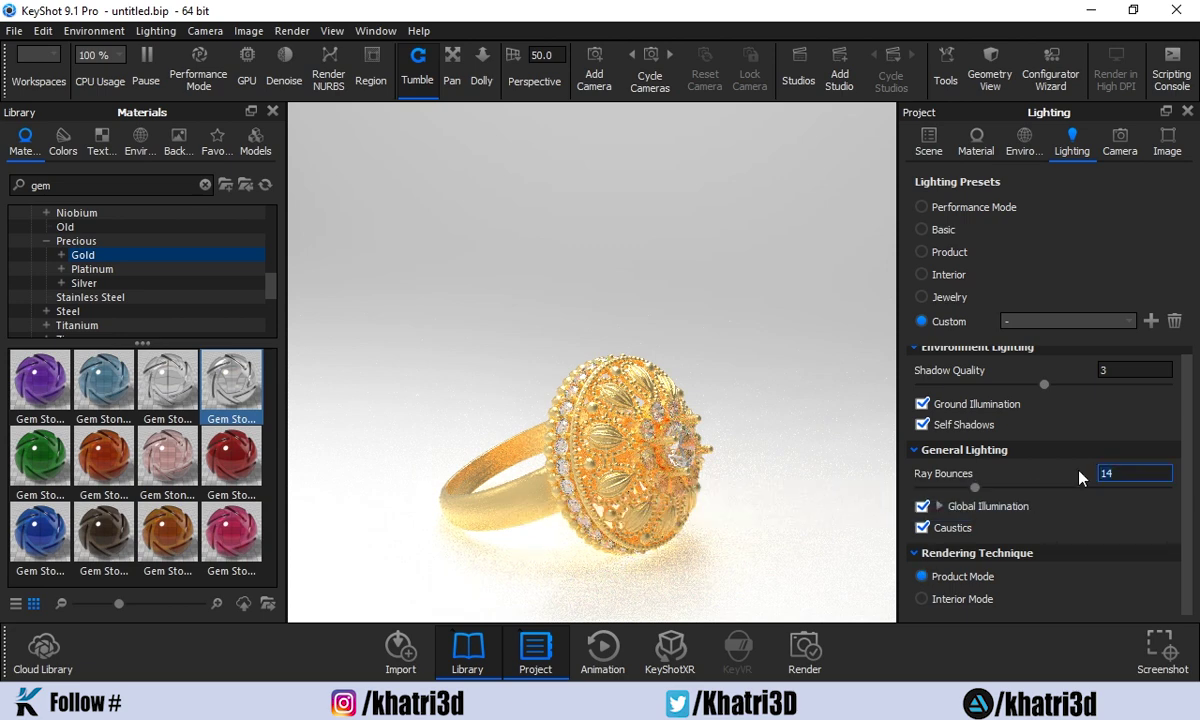
text(24)
key(Return)
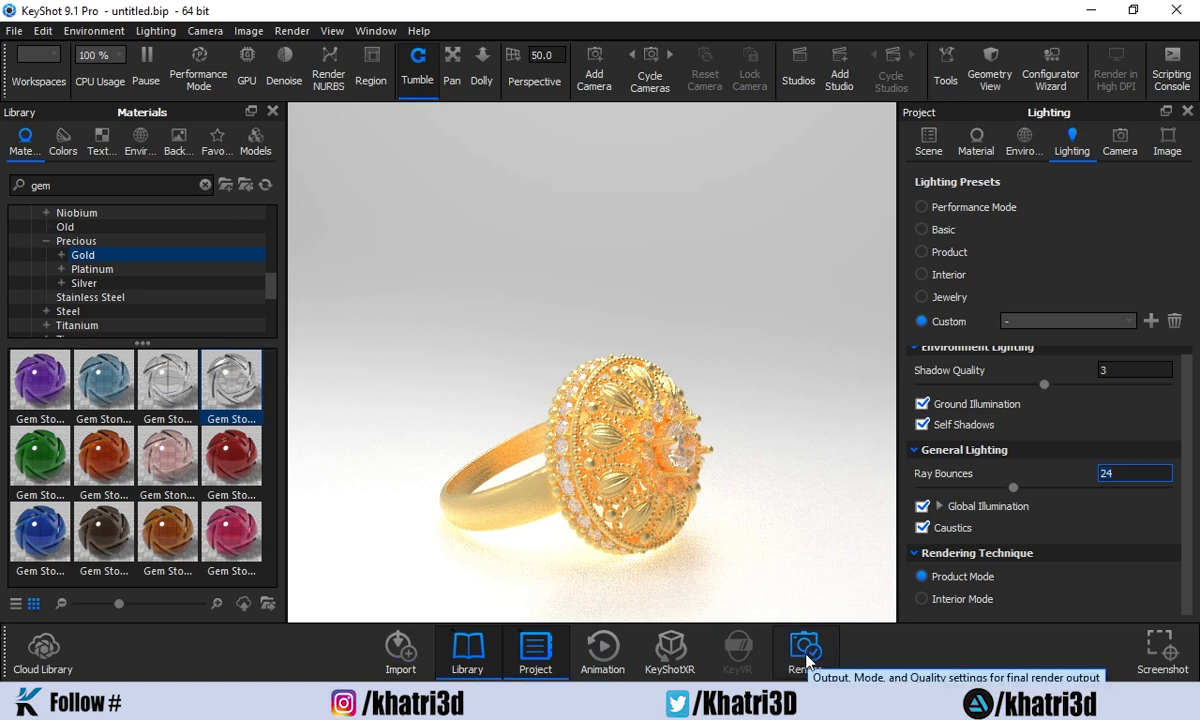
Open the still image render settings, review the file formats while keeping PNG, and set the resolution to the 1920 x 1642 preset.
click(282, 36)
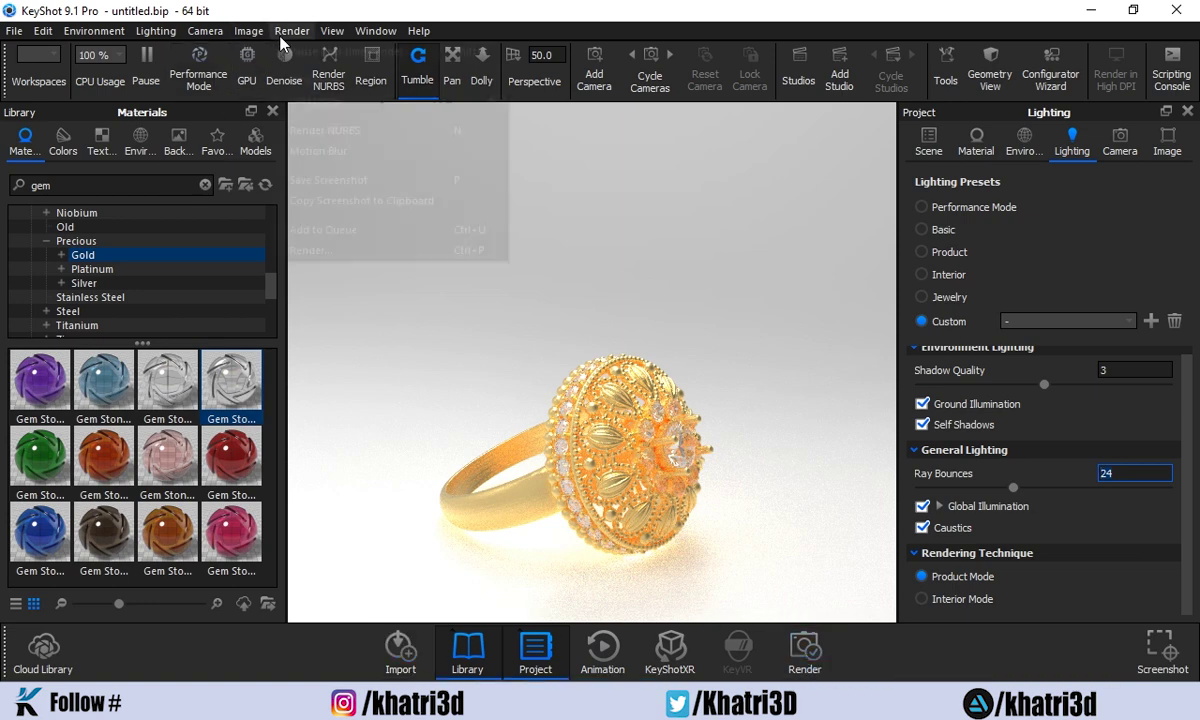
click(805, 652)
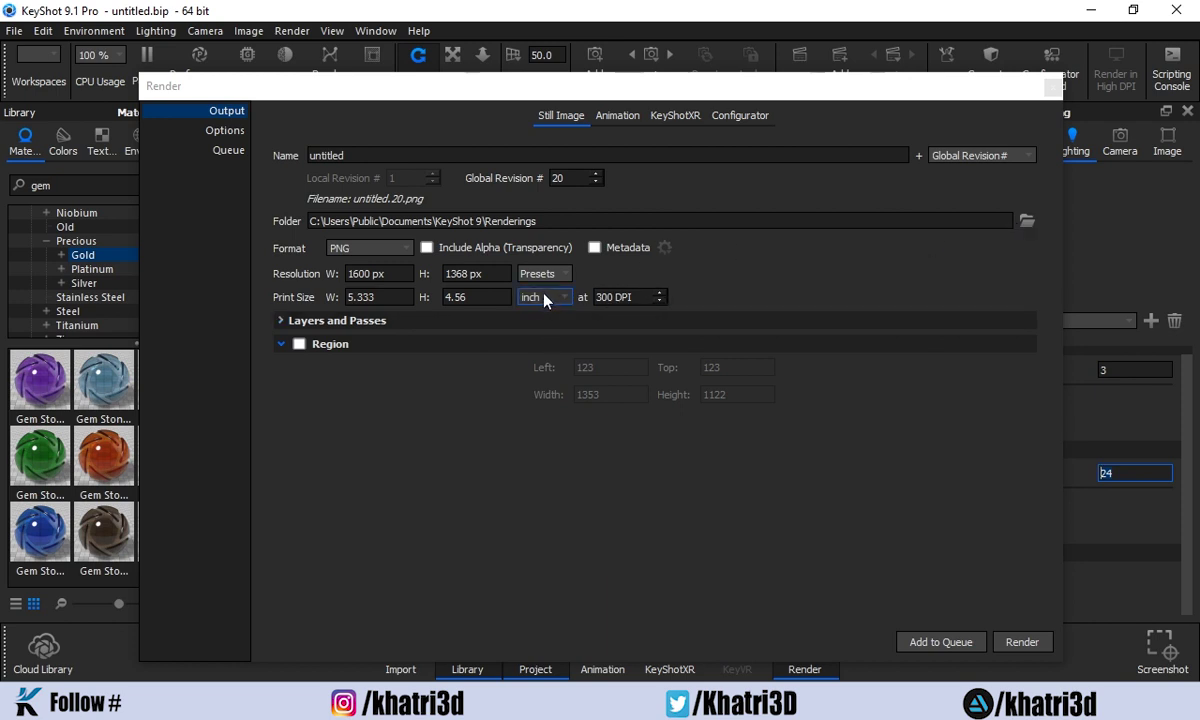
click(395, 259)
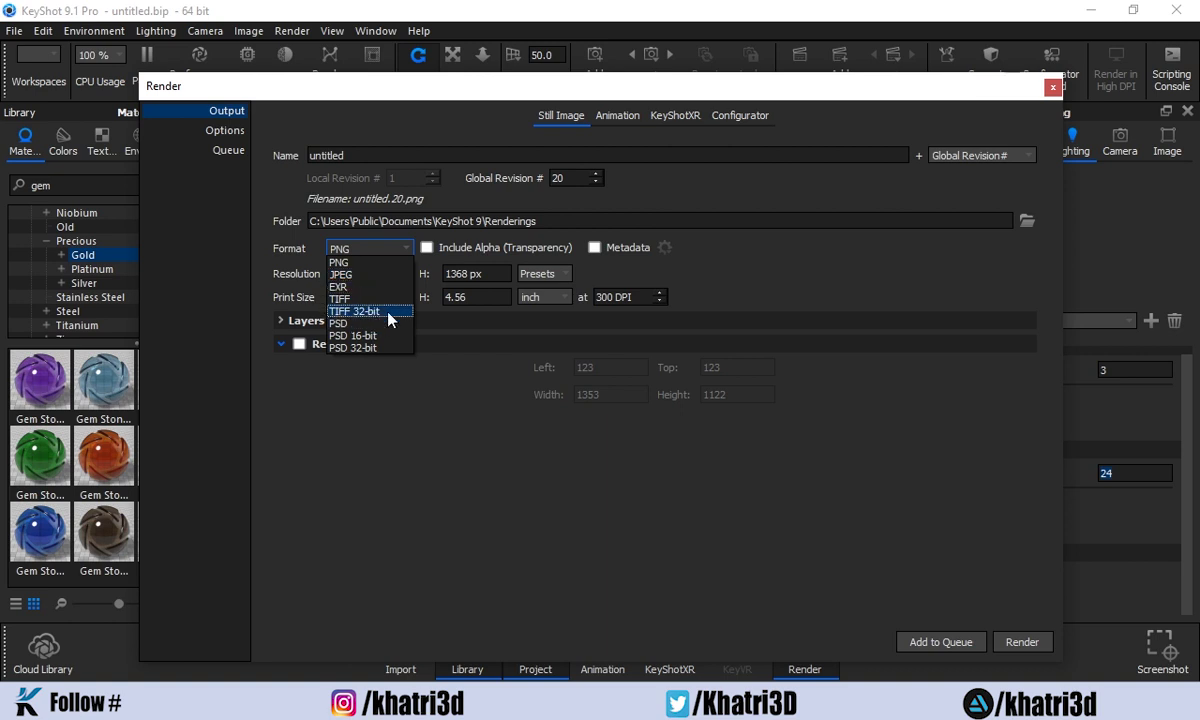
click(460, 468)
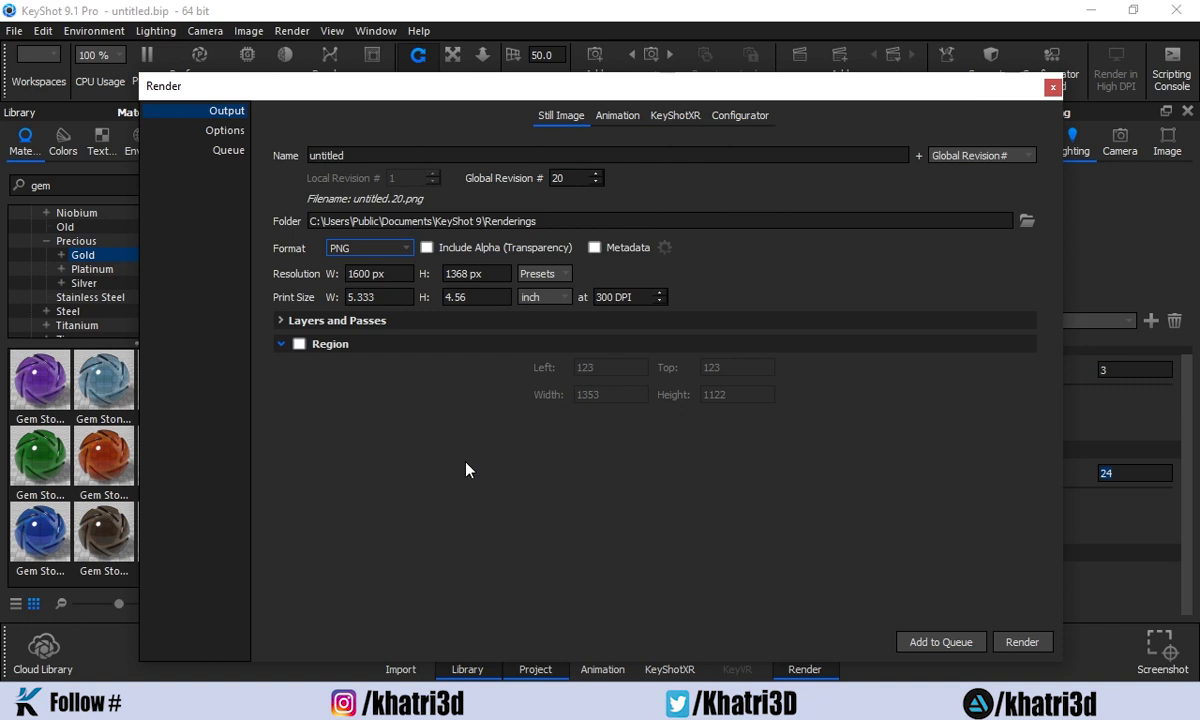
click(541, 276)
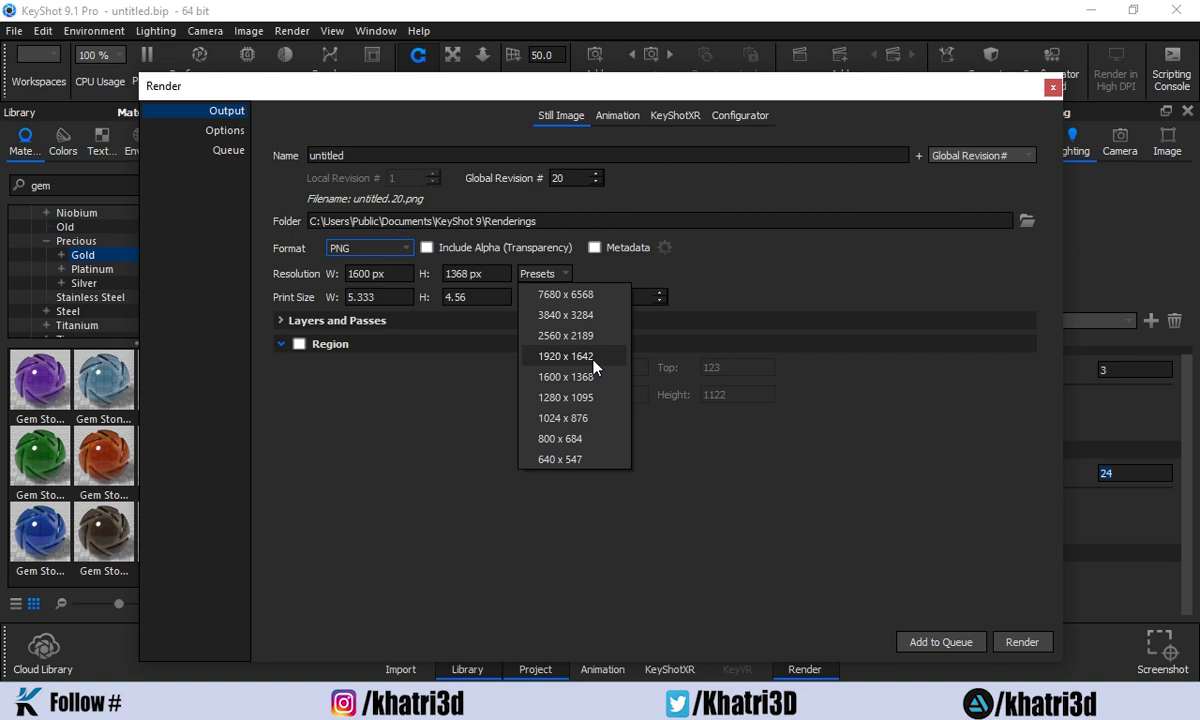
click(566, 356)
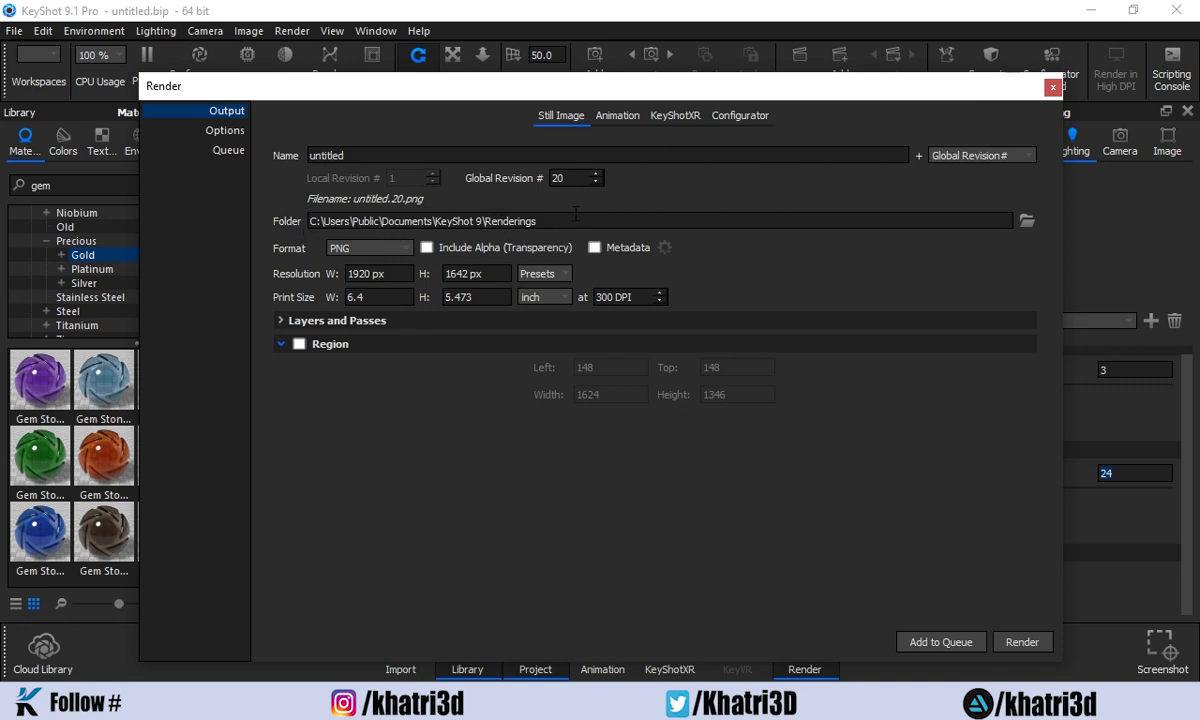
Choose the Desktop as the output folder and start rendering the still image.
click(1027, 222)
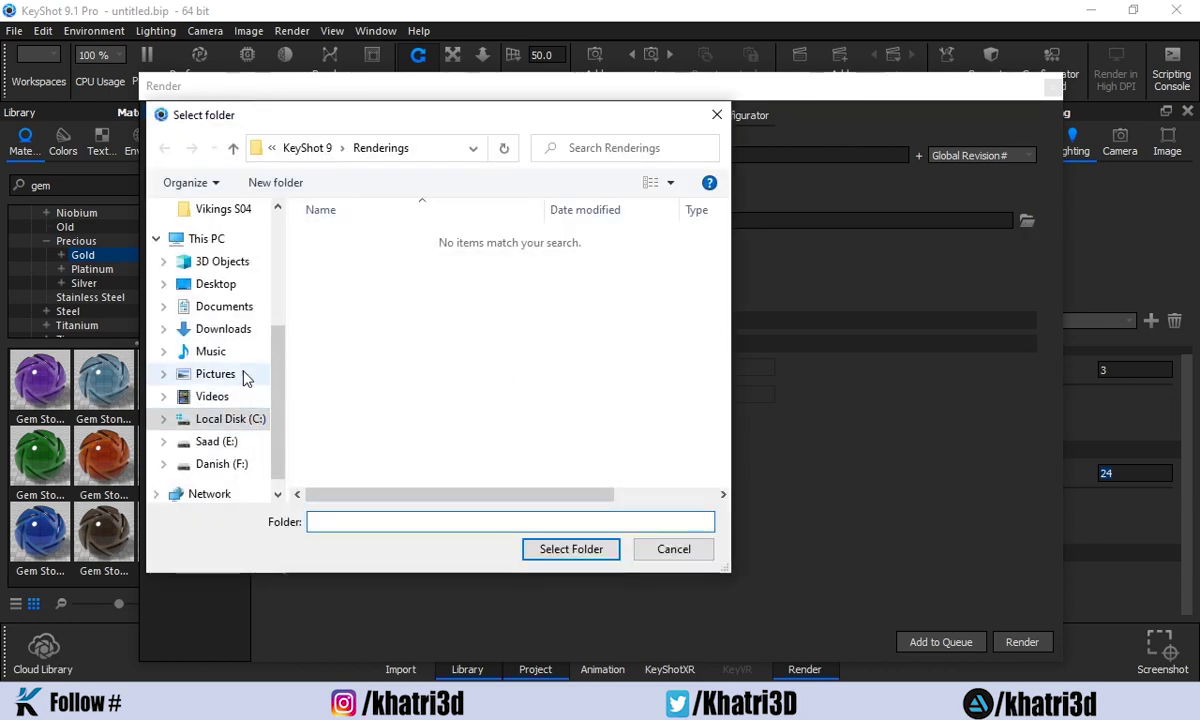
click(222, 285)
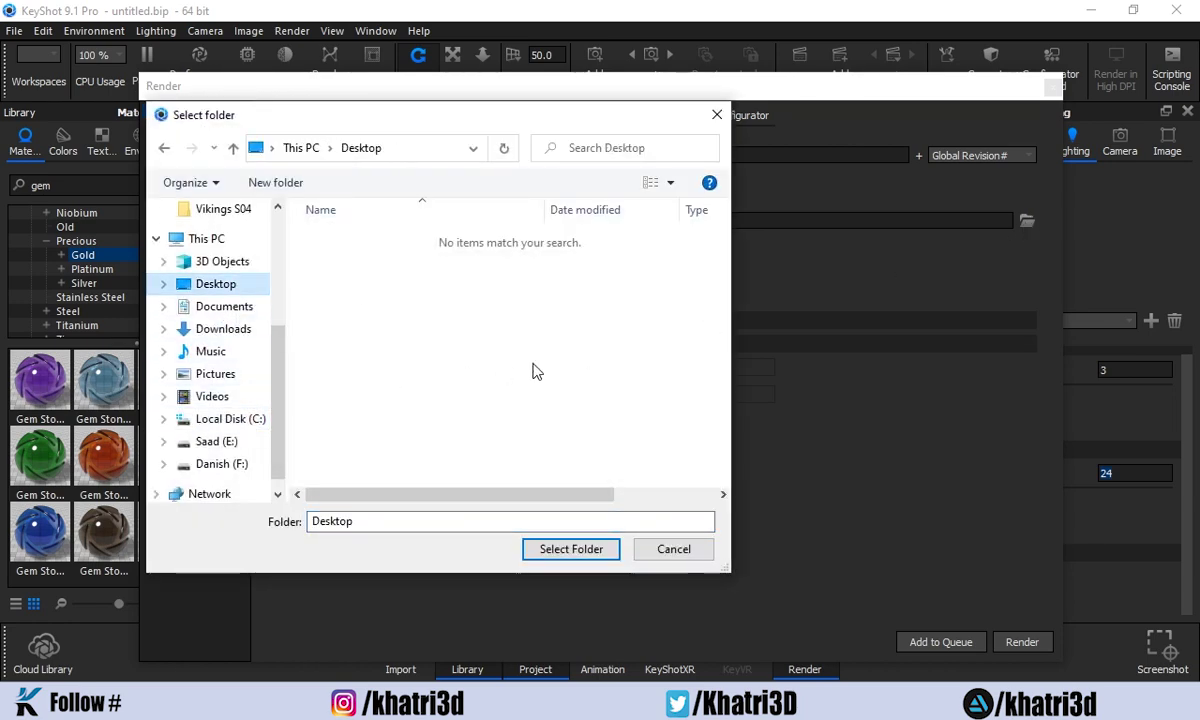
click(570, 549)
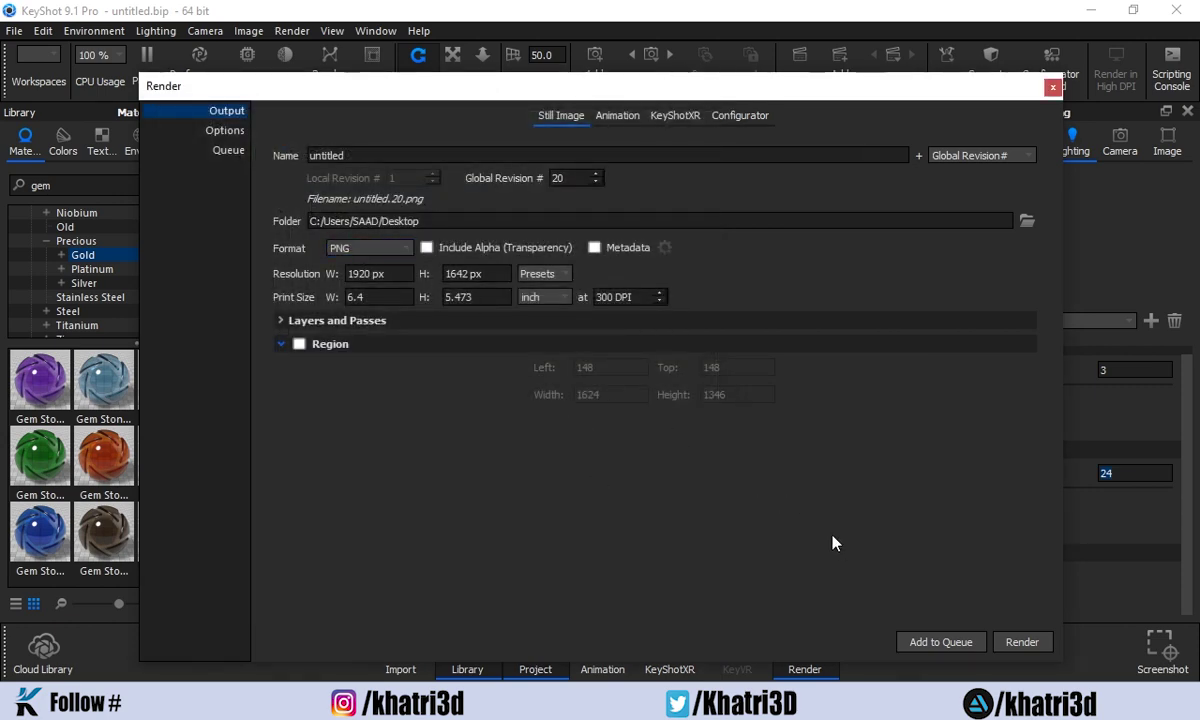
click(1030, 646)
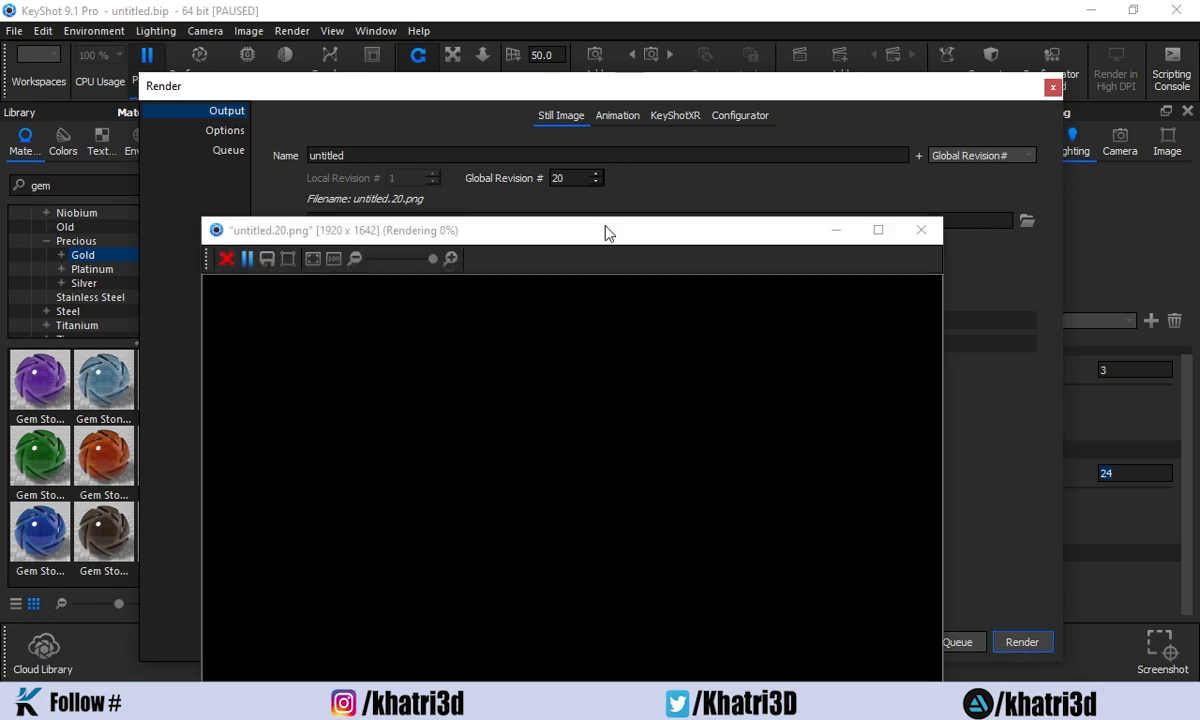
drag(605, 230, 652, 31)
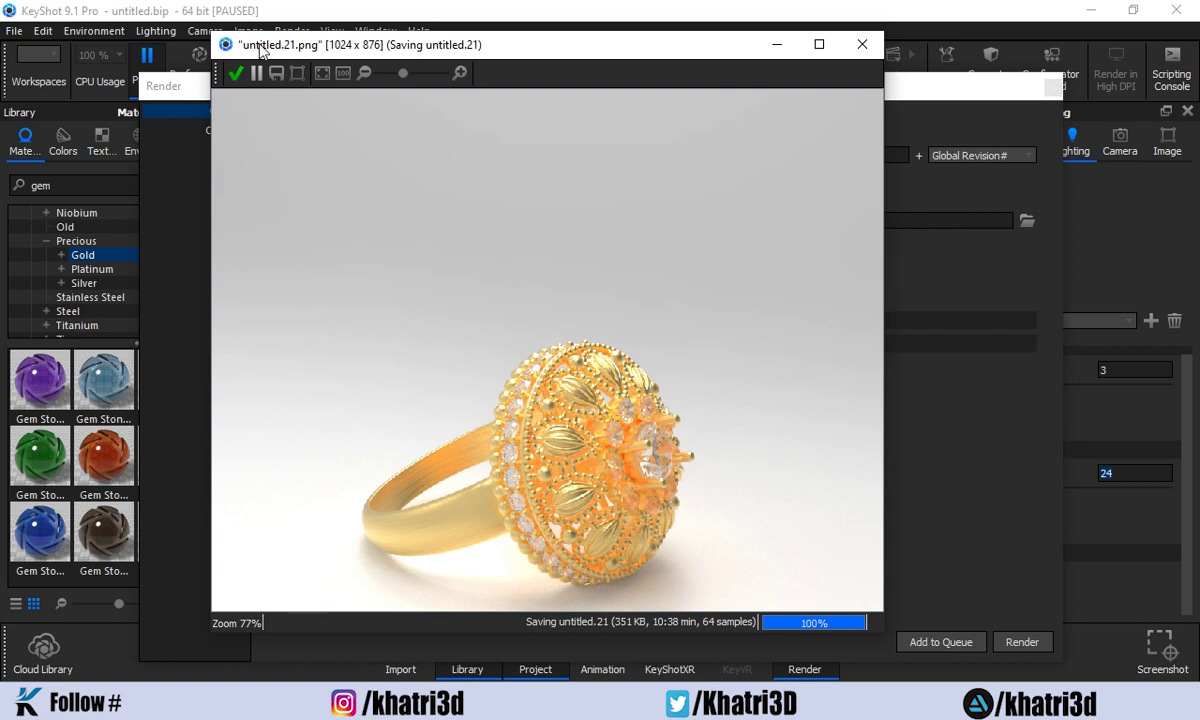
Examine the finished ring render in its output window and close that window.
drag(246, 46, 400, 62)
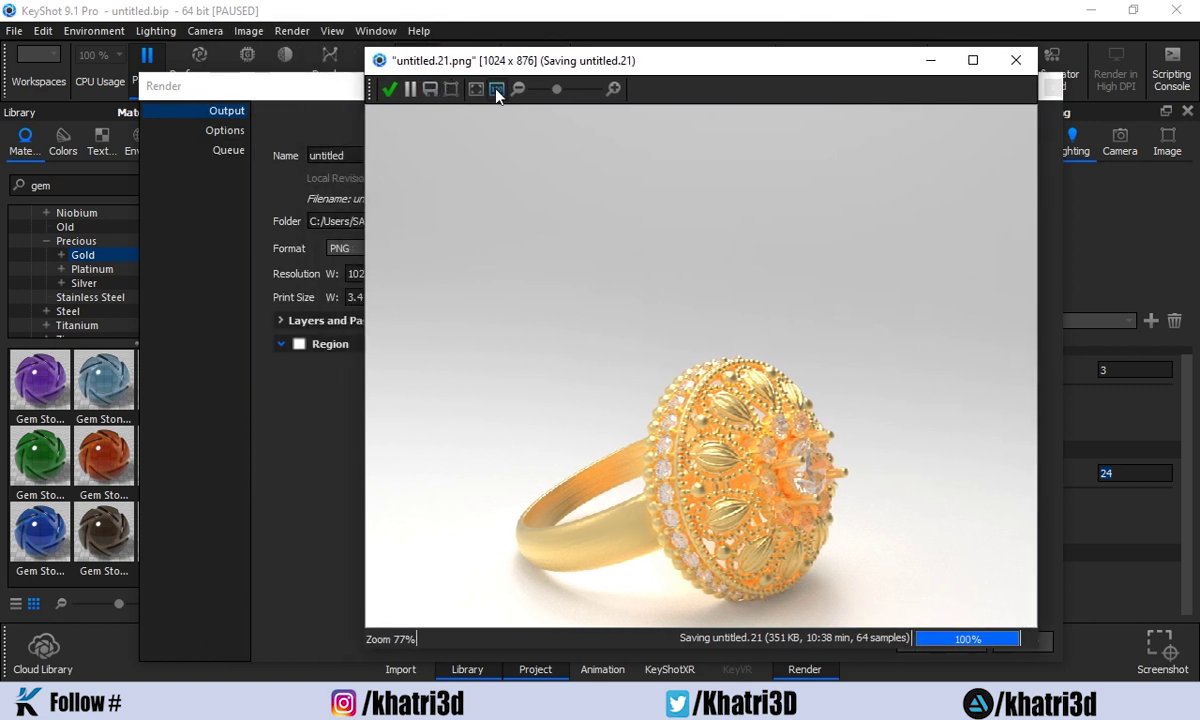
drag(468, 63, 368, 62)
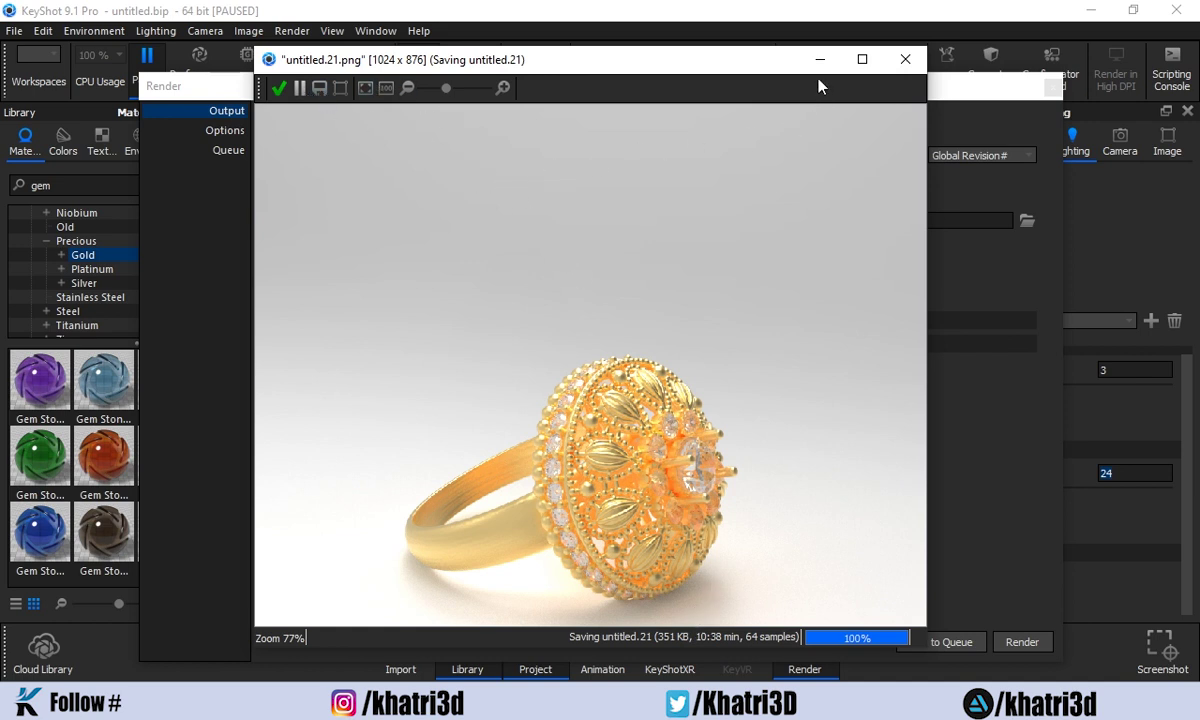
click(899, 68)
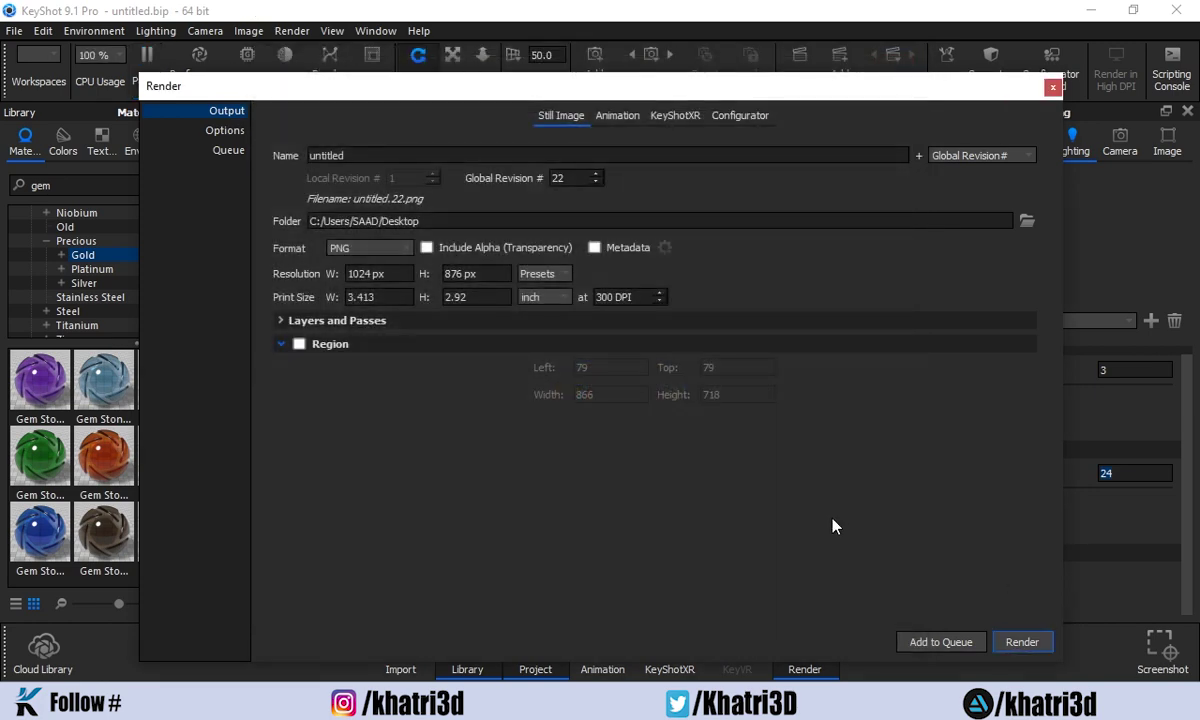
Open the saved untitled.21 image from the desktop in Photos, inspect the ring up close, and close the image.
key(super+d)
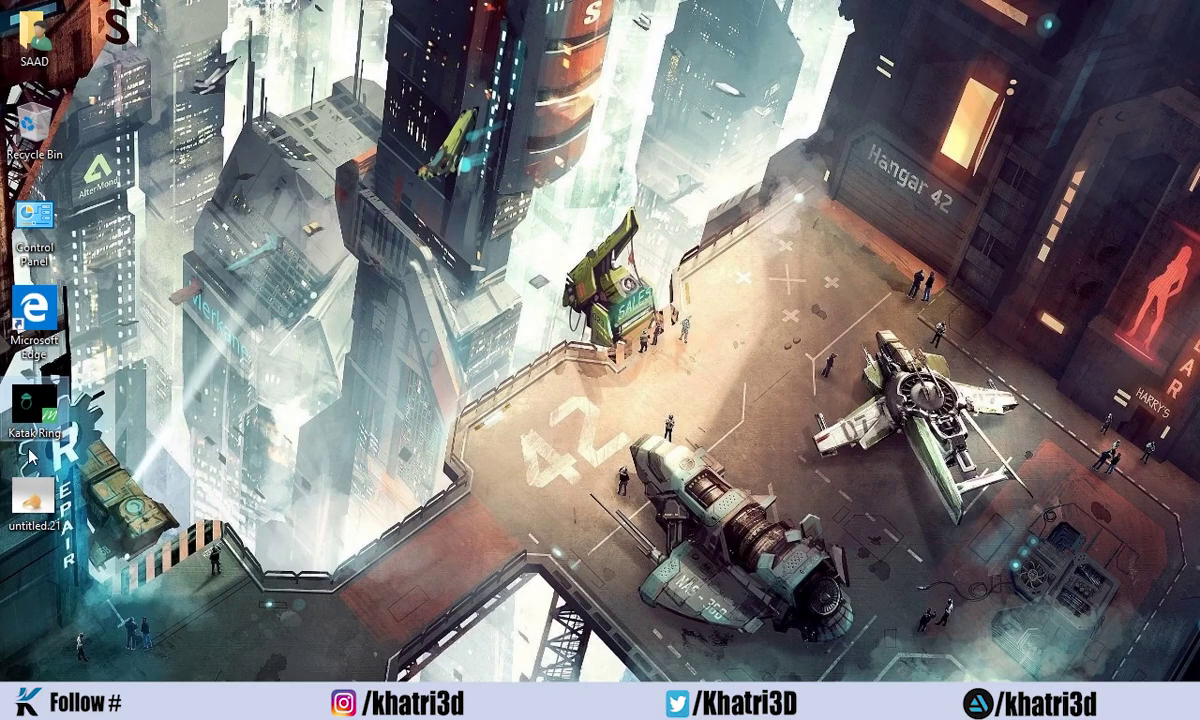
double_click(40, 508)
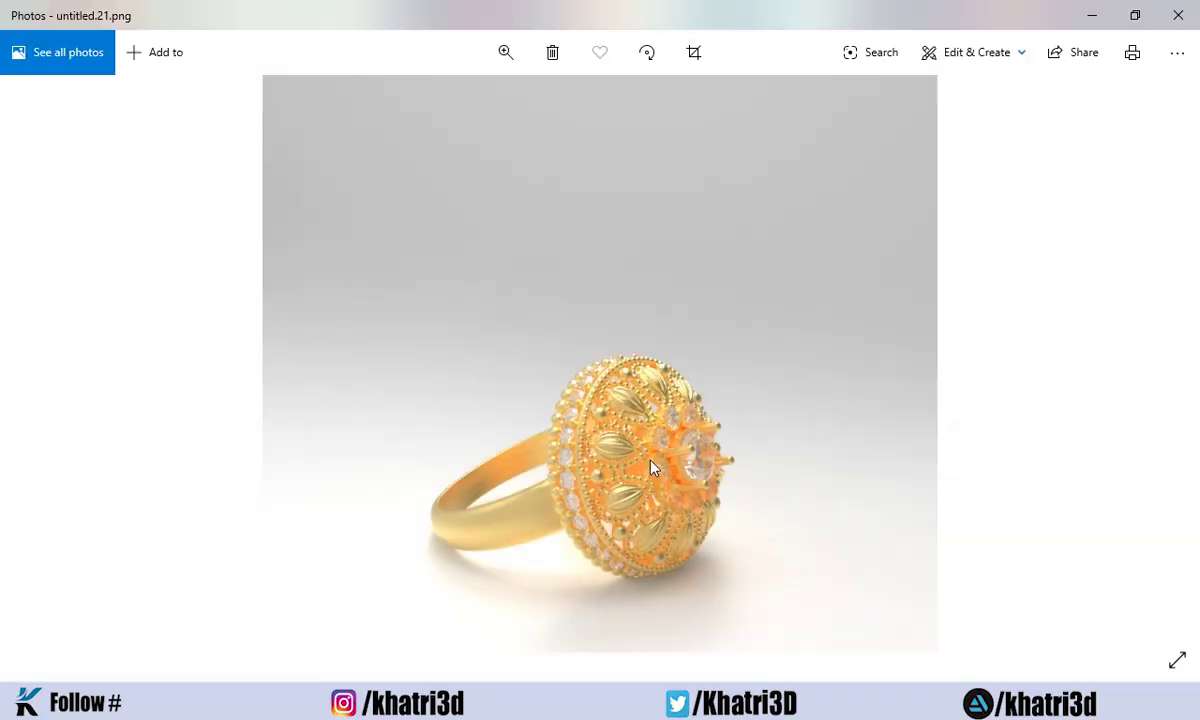
scroll(652, 468, up, 2)
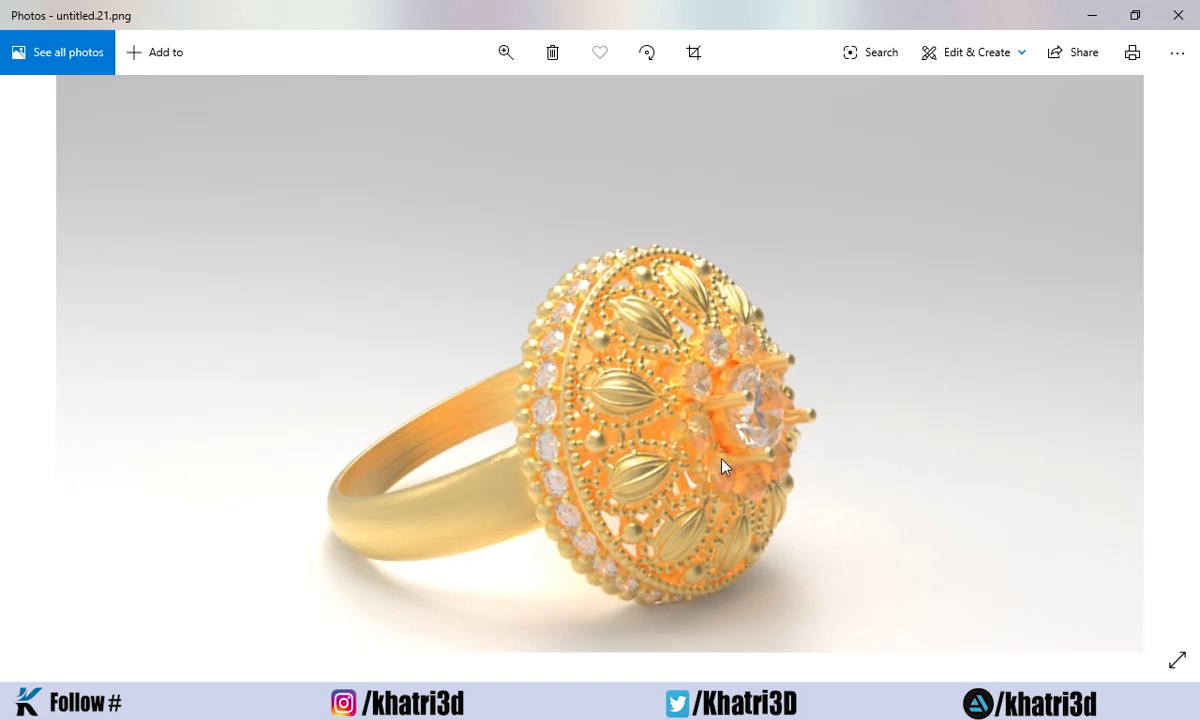
scroll(768, 450, down, 2)
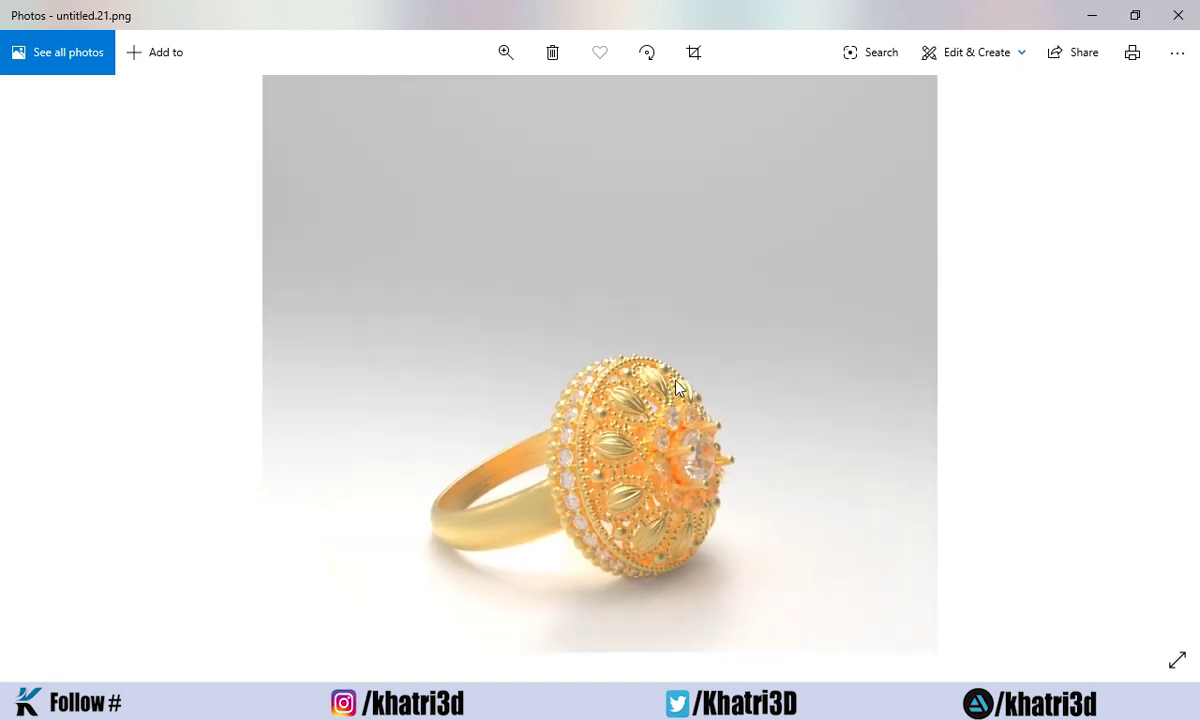
click(1178, 15)
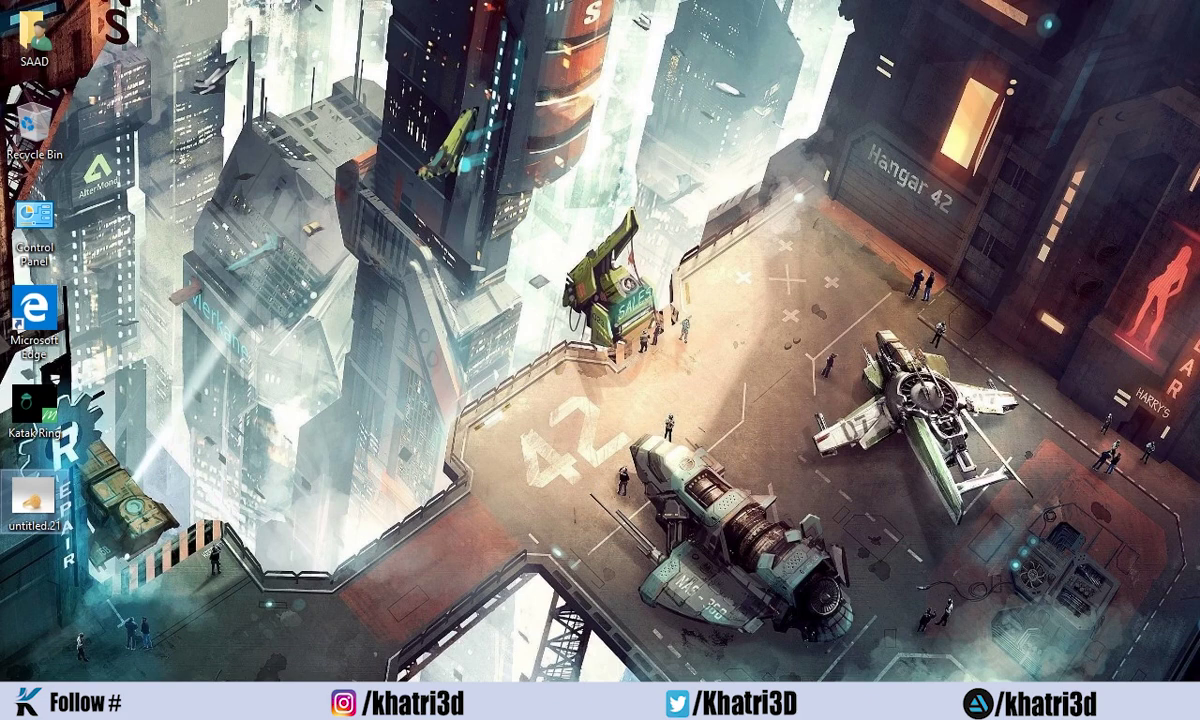
Switch back to KeyShot and open the Animation timeline.
click(570, 700)
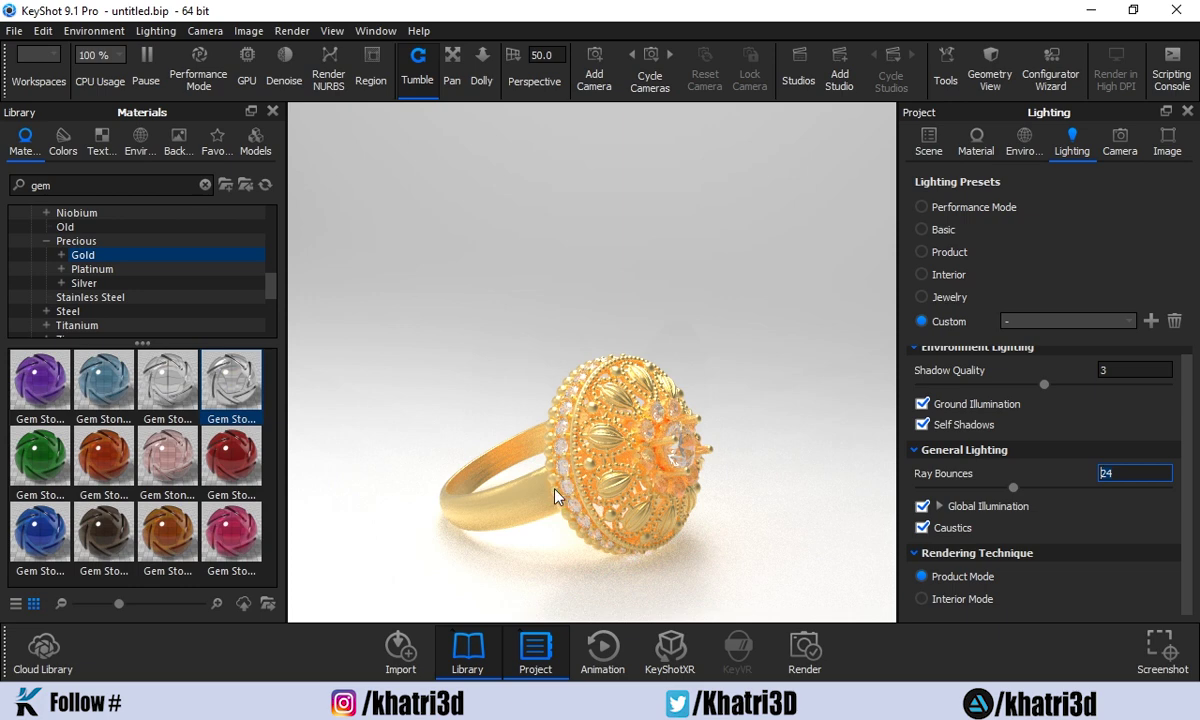
click(603, 655)
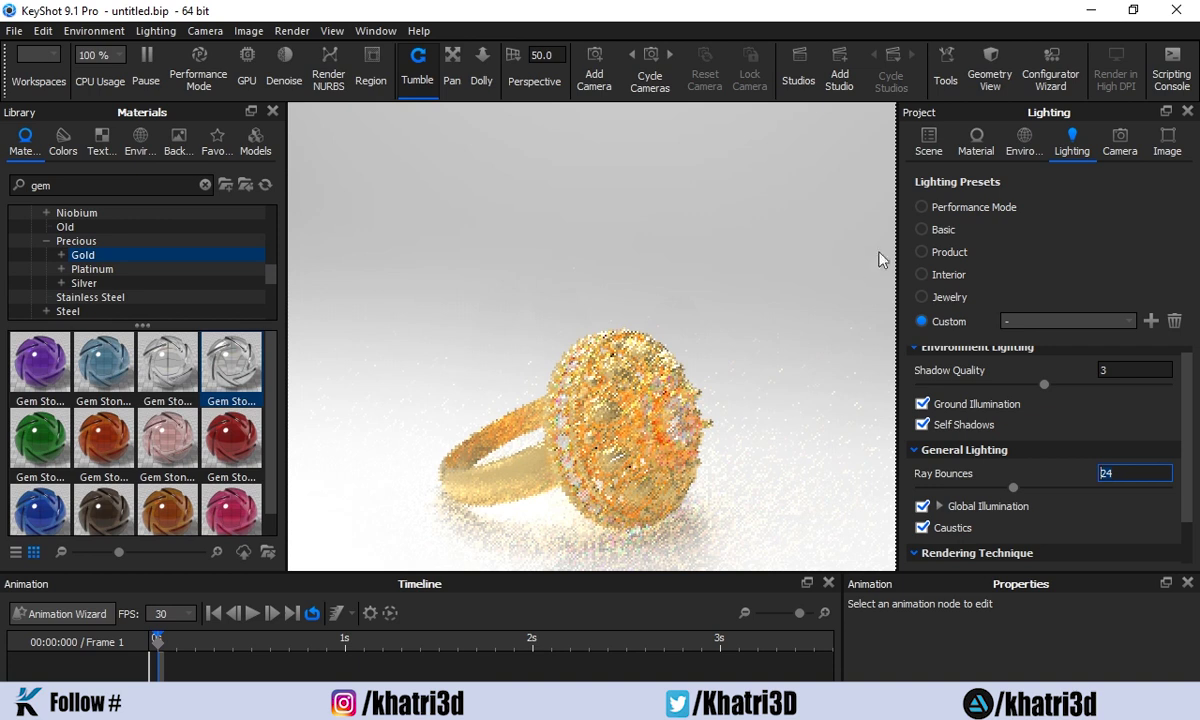